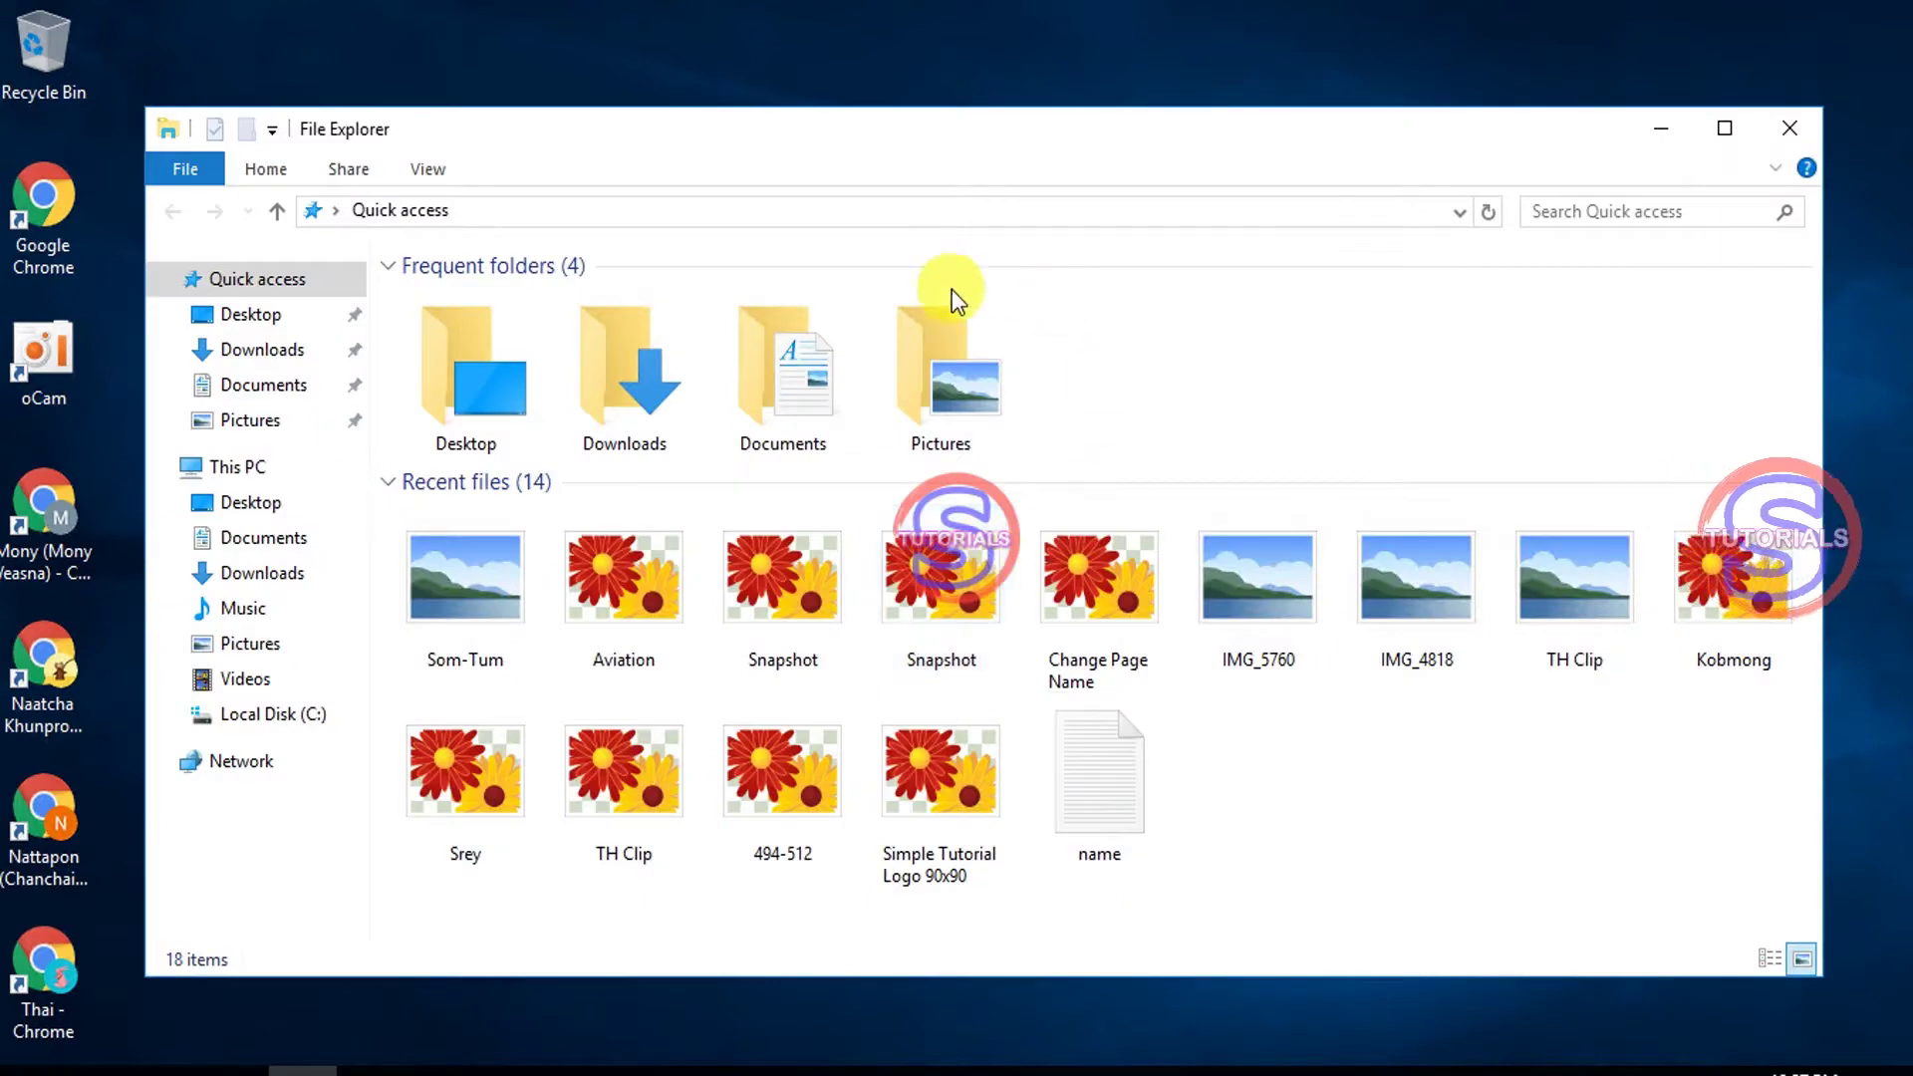
Maximize File Explorer on the remote computer, examine the drives under This PC, and close the window.
double_click(972, 123)
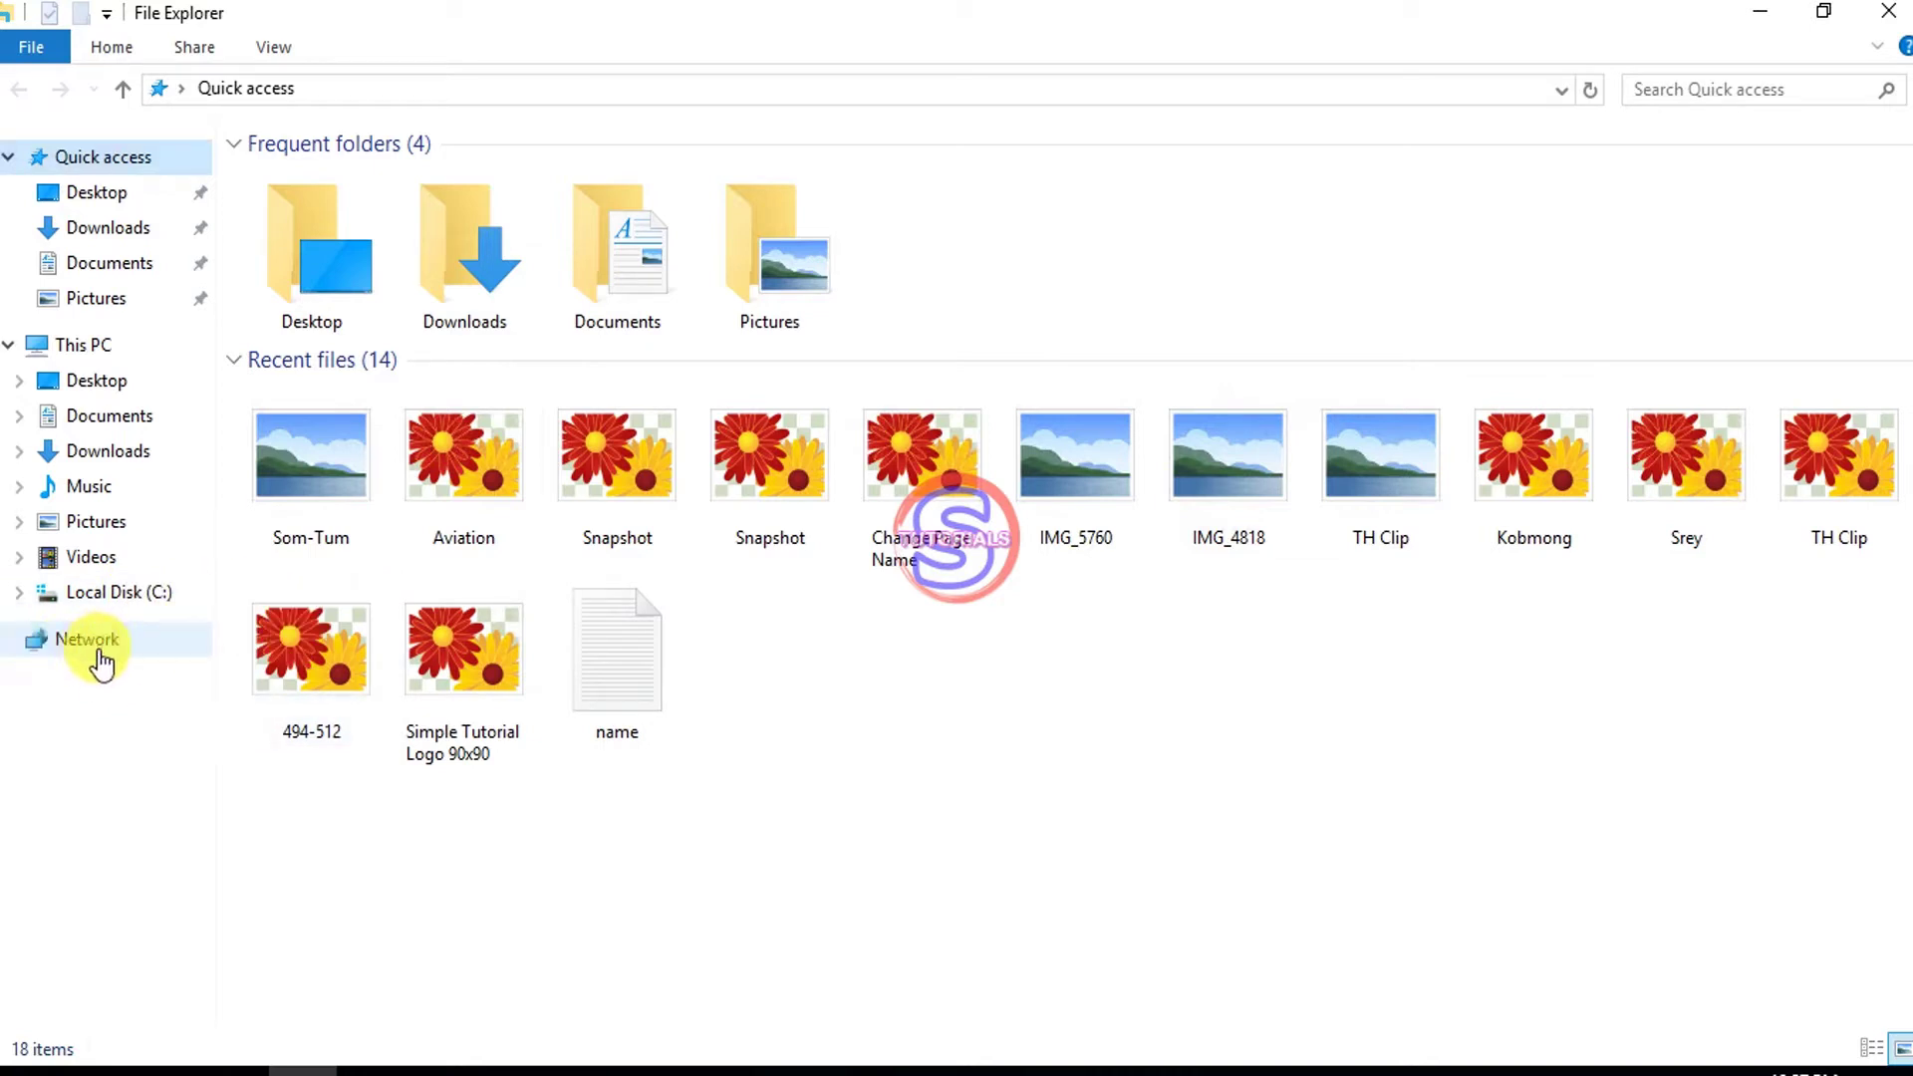
left_click(71, 342)
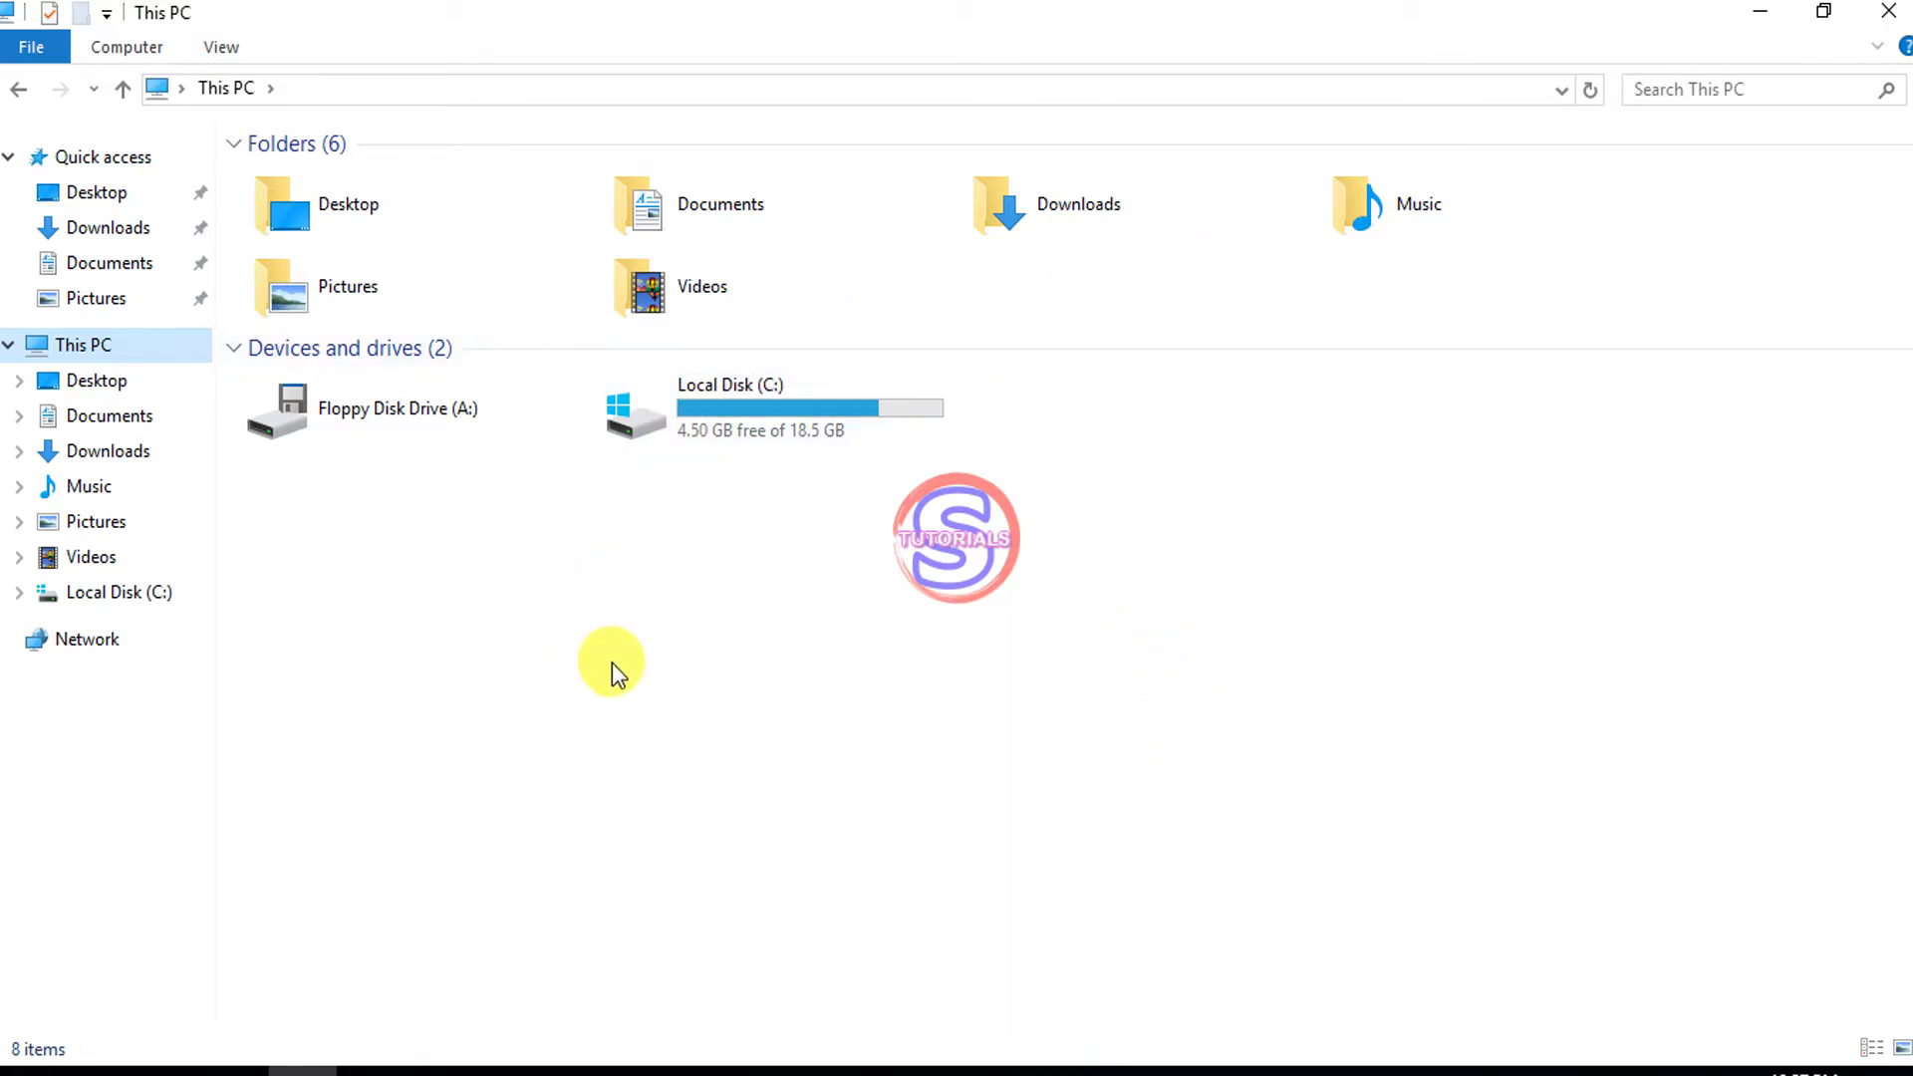
left_click(1889, 20)
Disconnect the current remote desktop session and confirm the disconnection.
mouse_move(1145, 5)
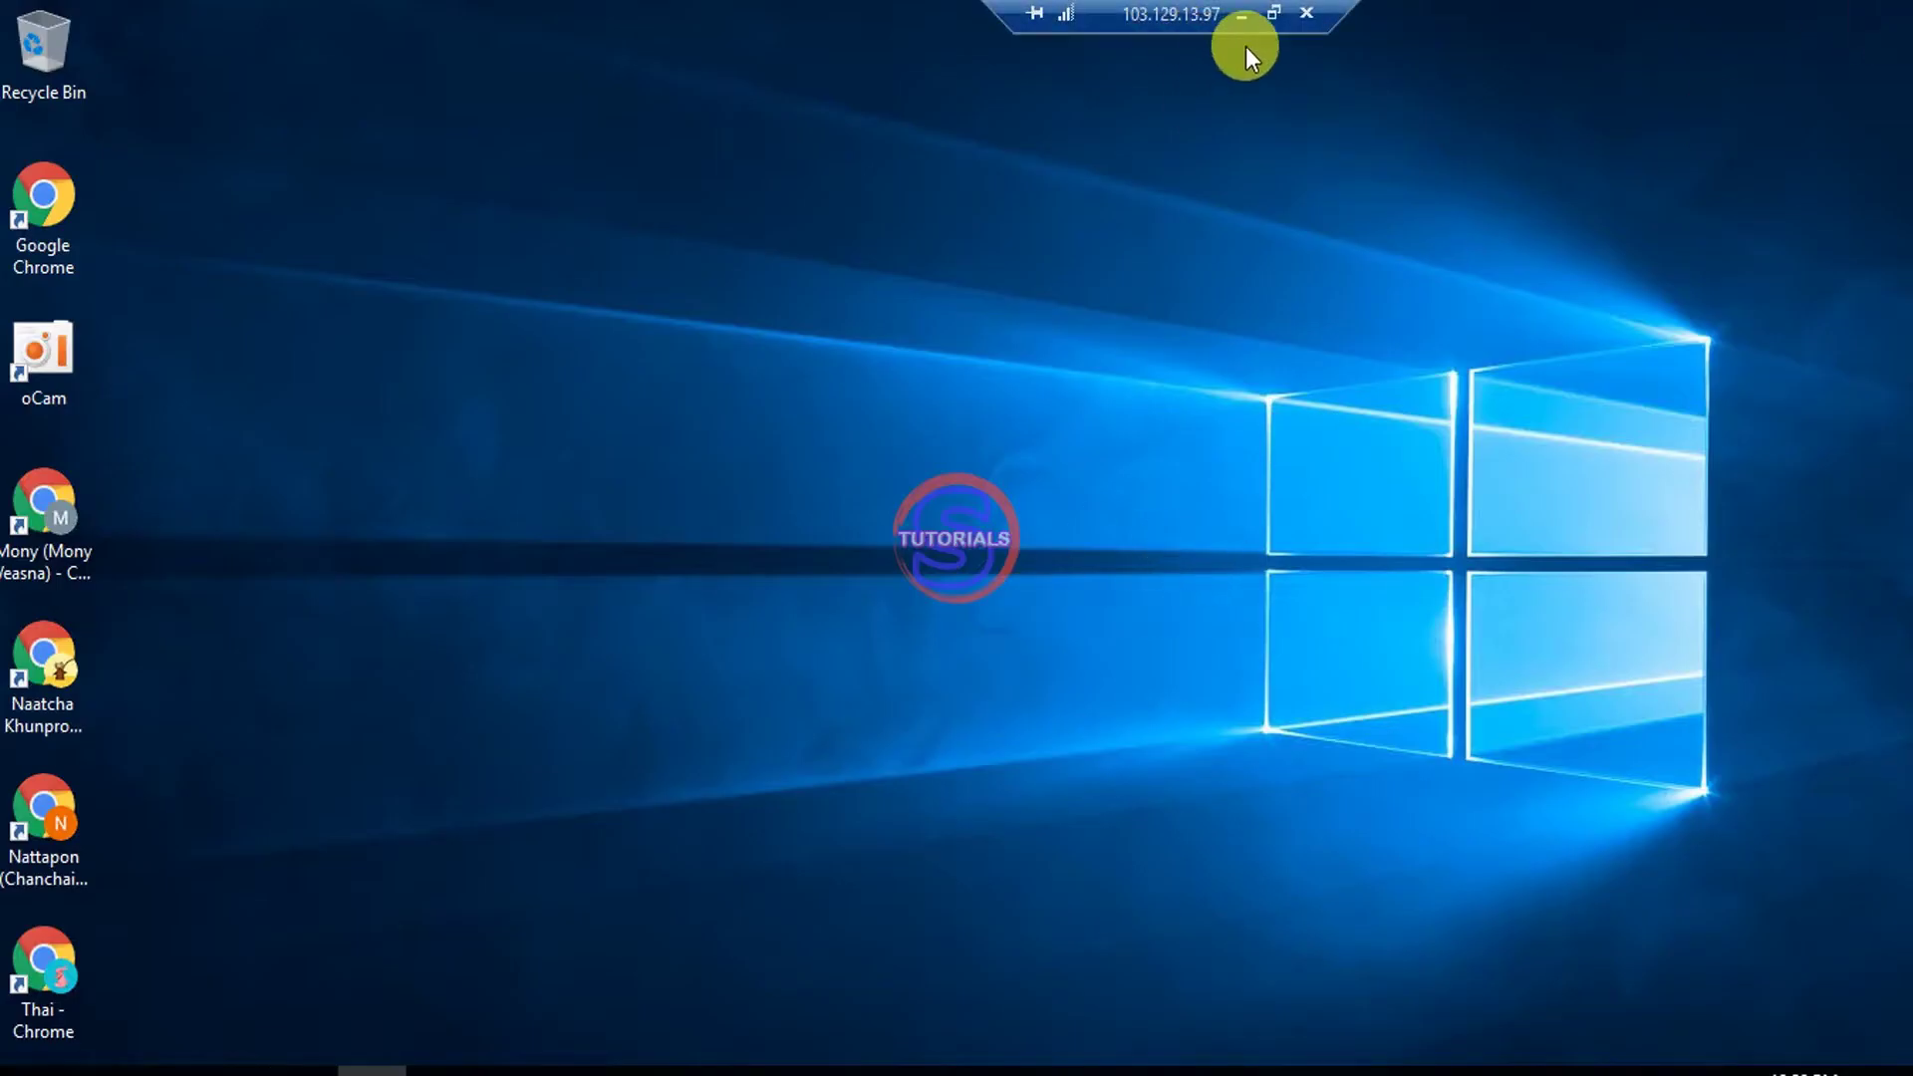
left_click(1305, 16)
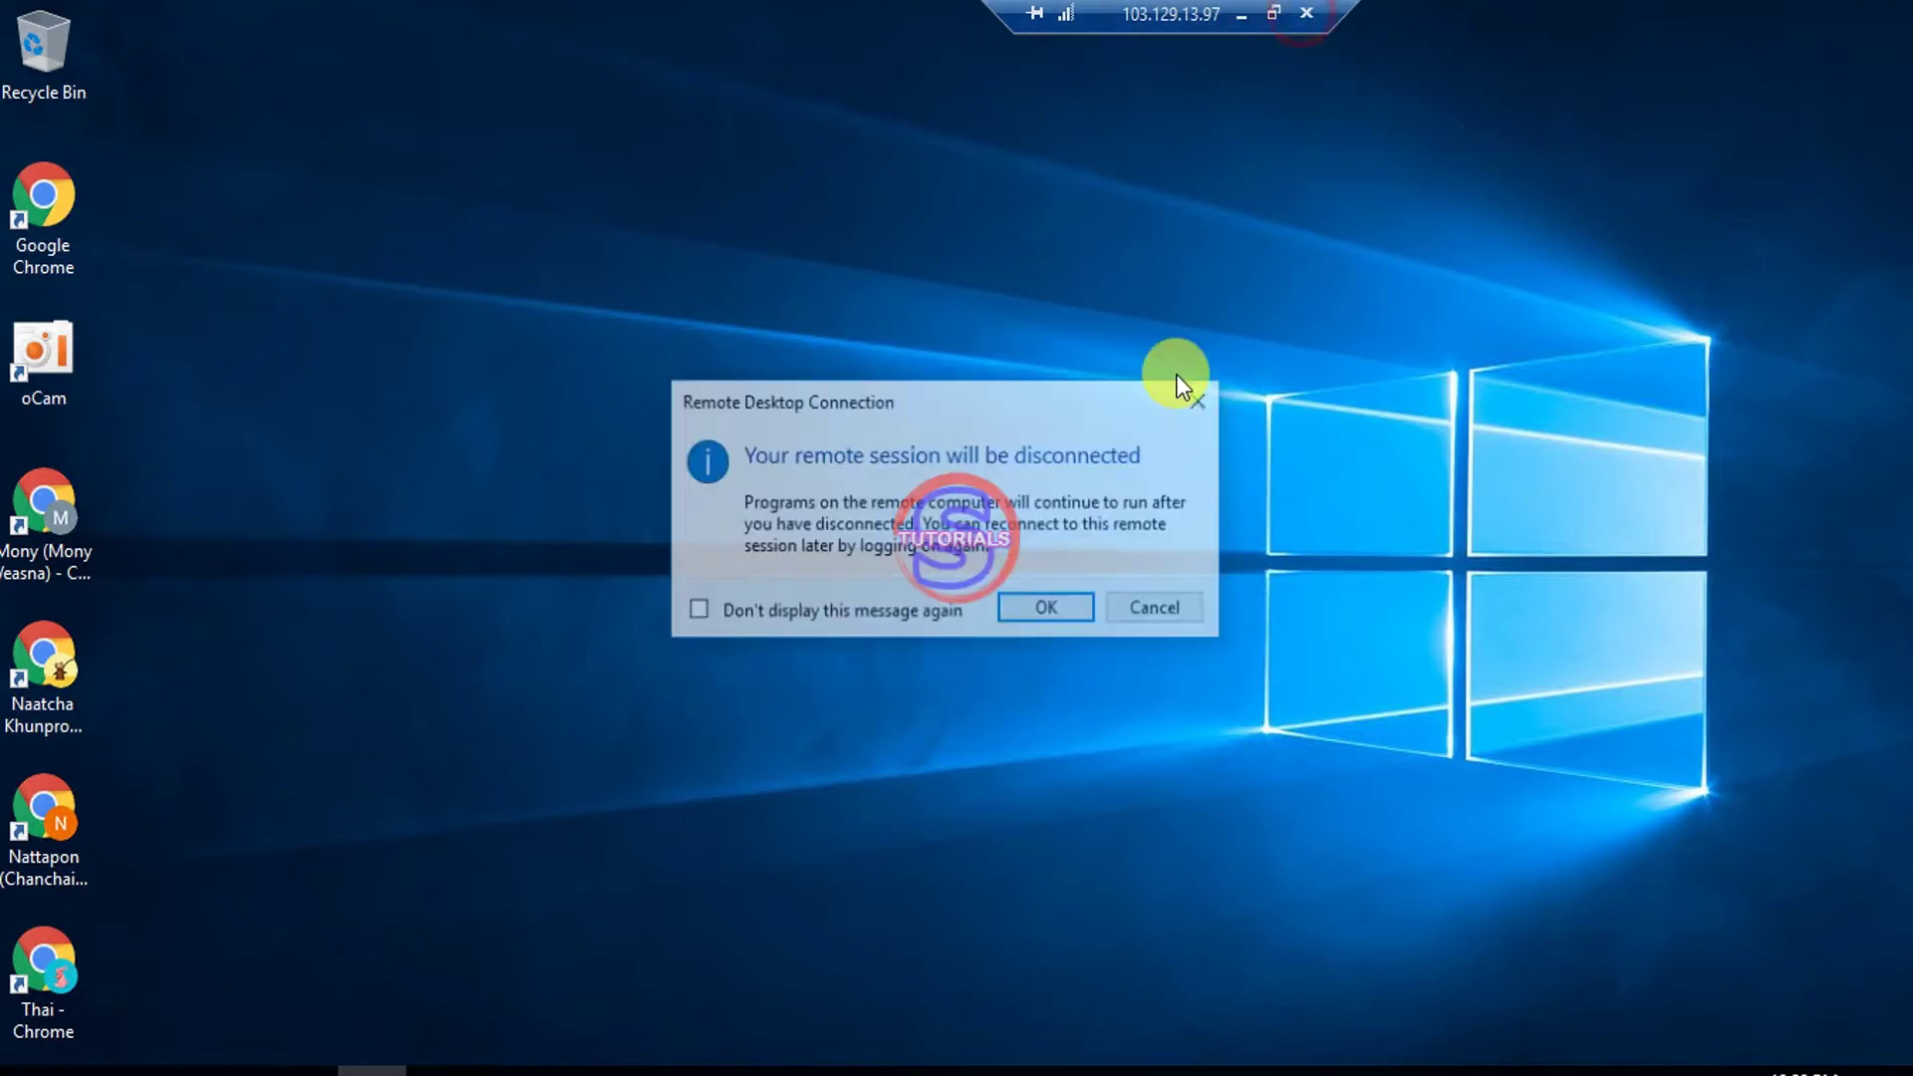
left_click(1051, 609)
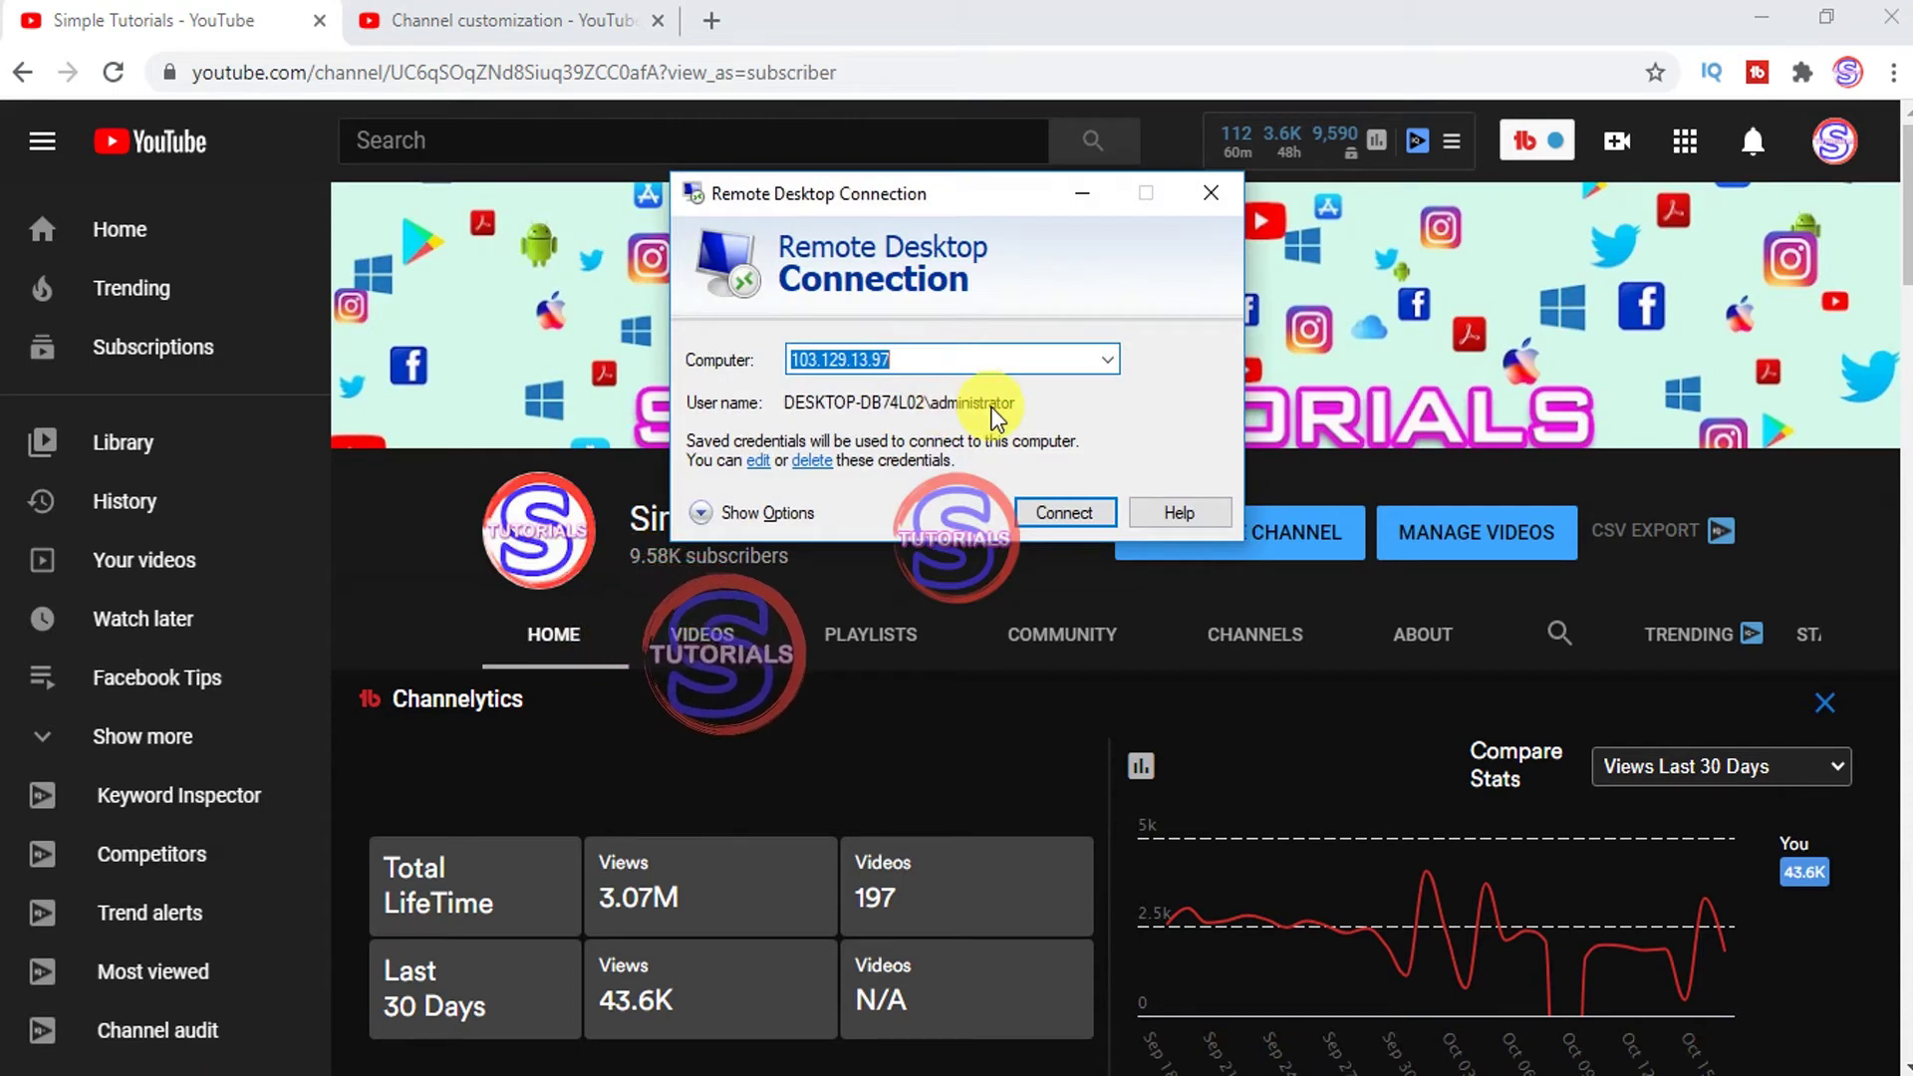
Share Local Disk (G:) with the remote session through the connection's local devices and resources settings.
left_click(702, 515)
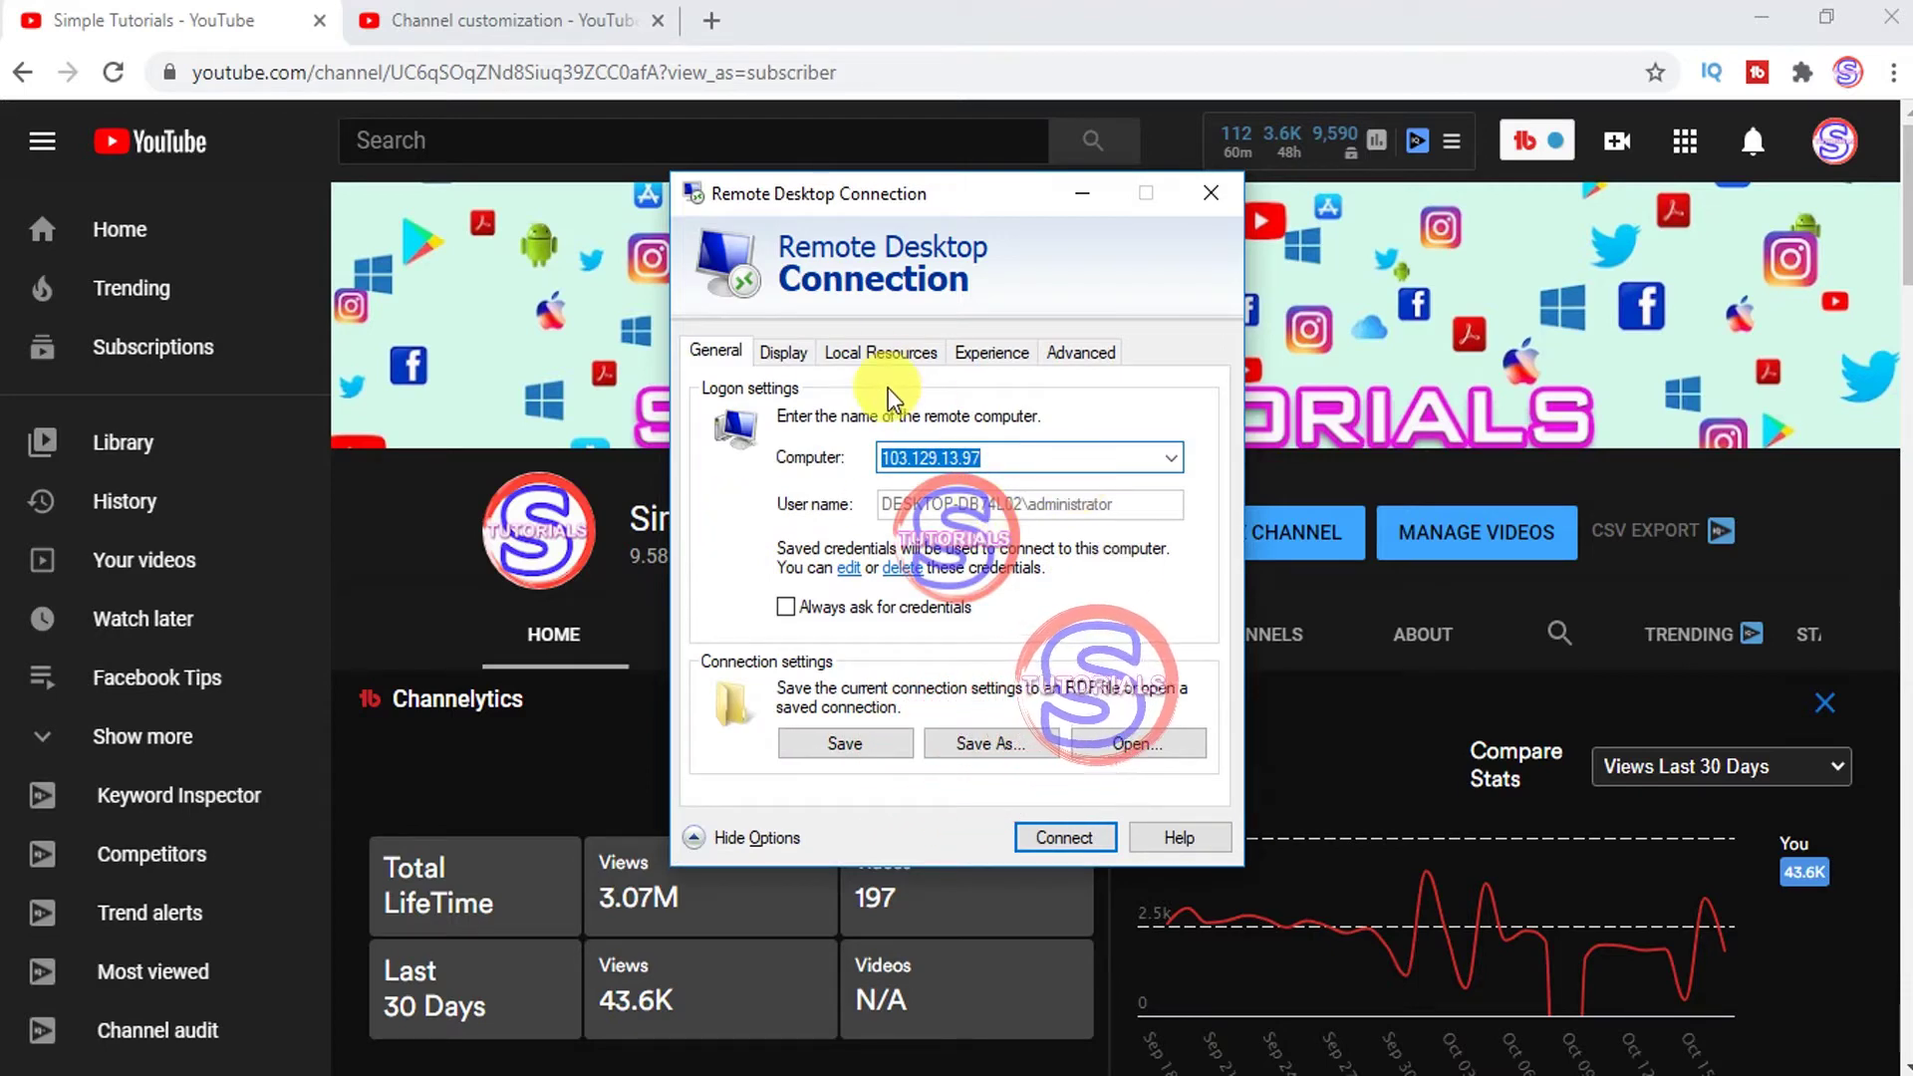
left_click(884, 351)
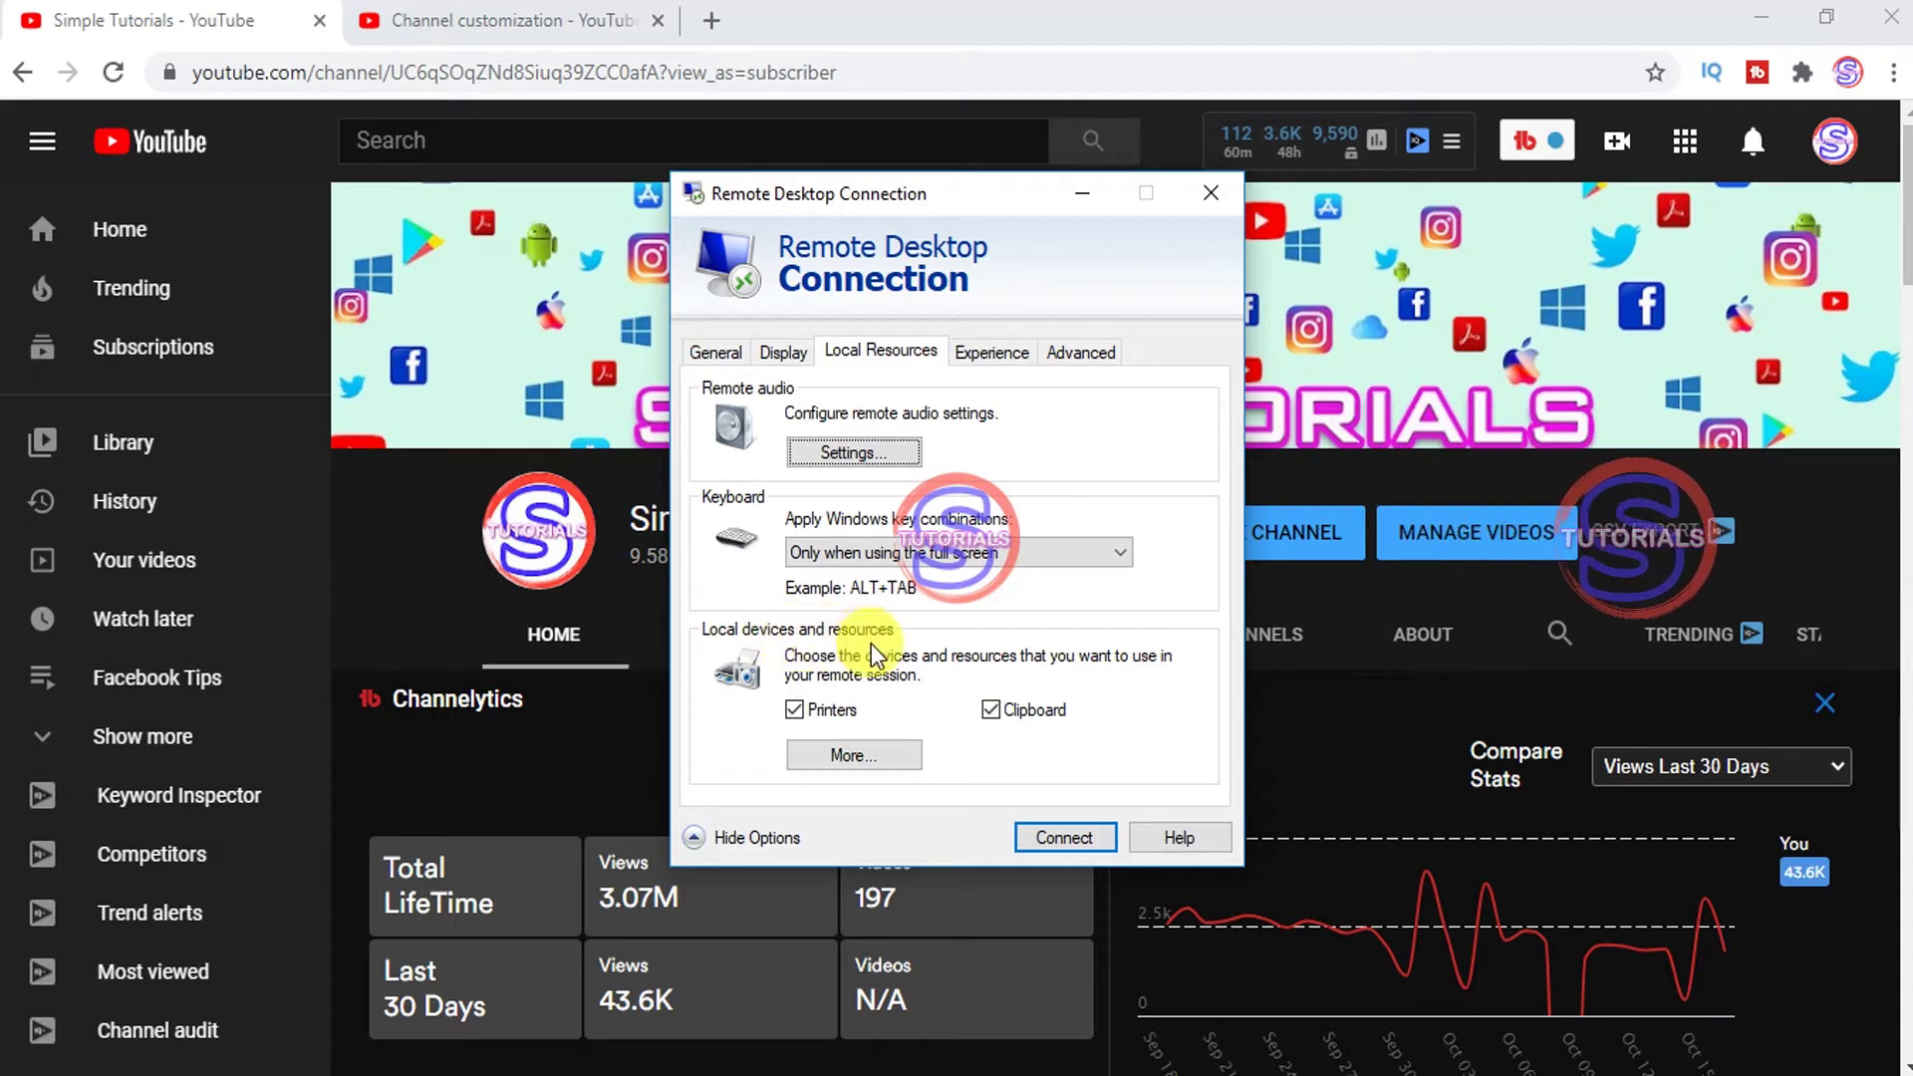
left_click(854, 755)
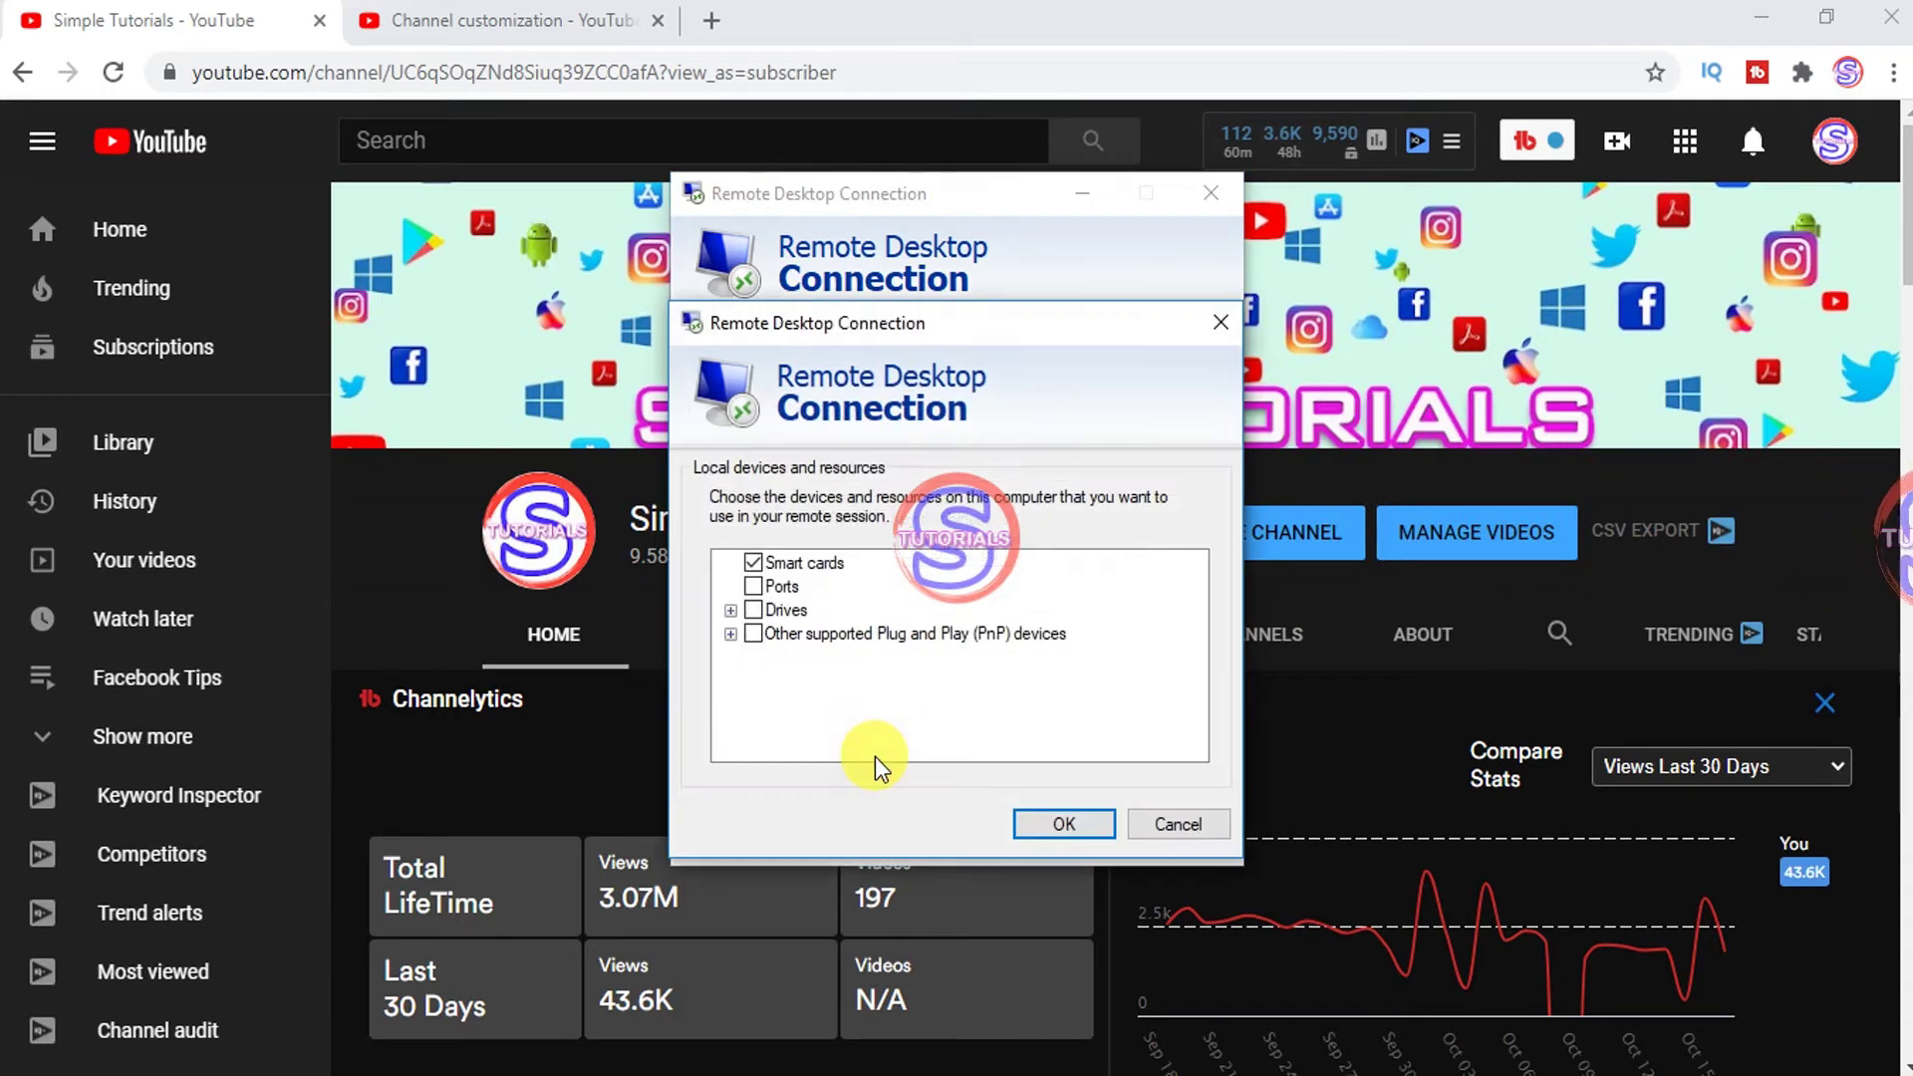
left_click(732, 610)
left_click(753, 586)
left_click(753, 586)
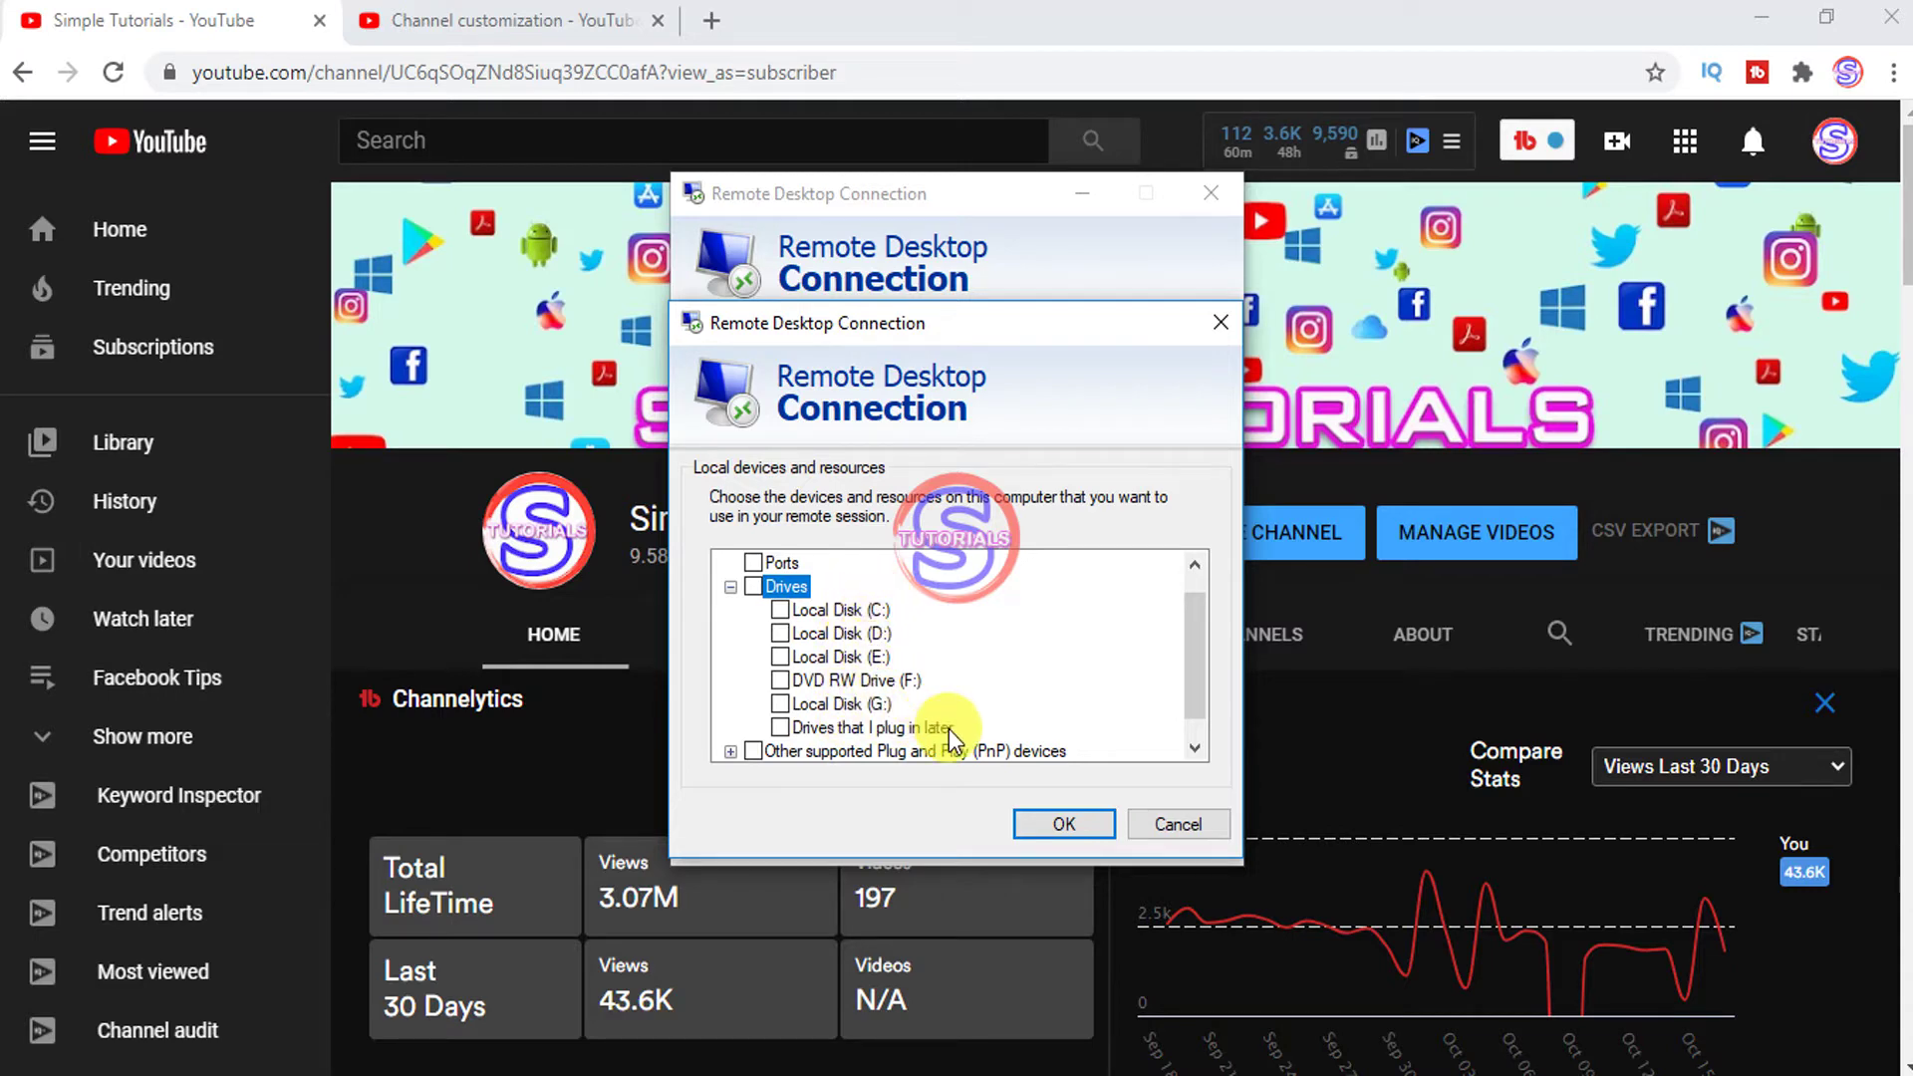
left_click(782, 704)
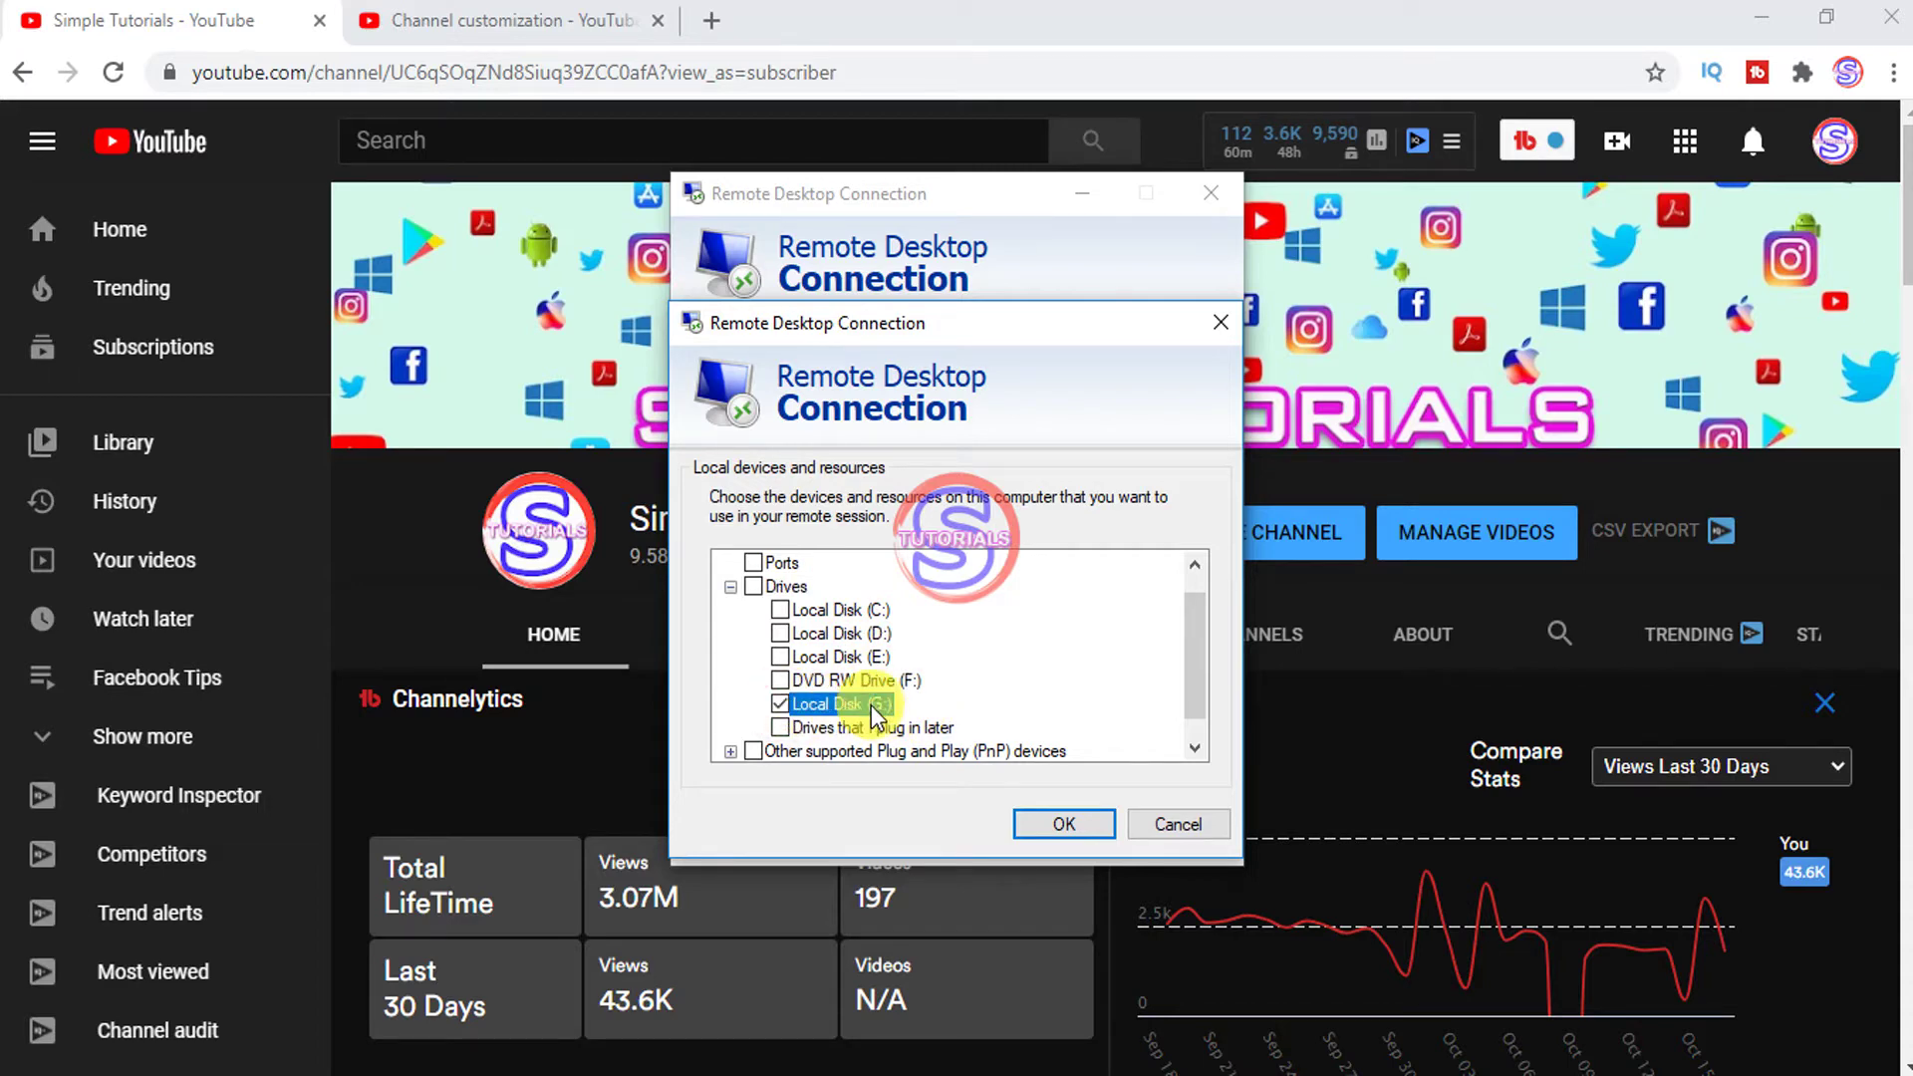
left_click(1054, 823)
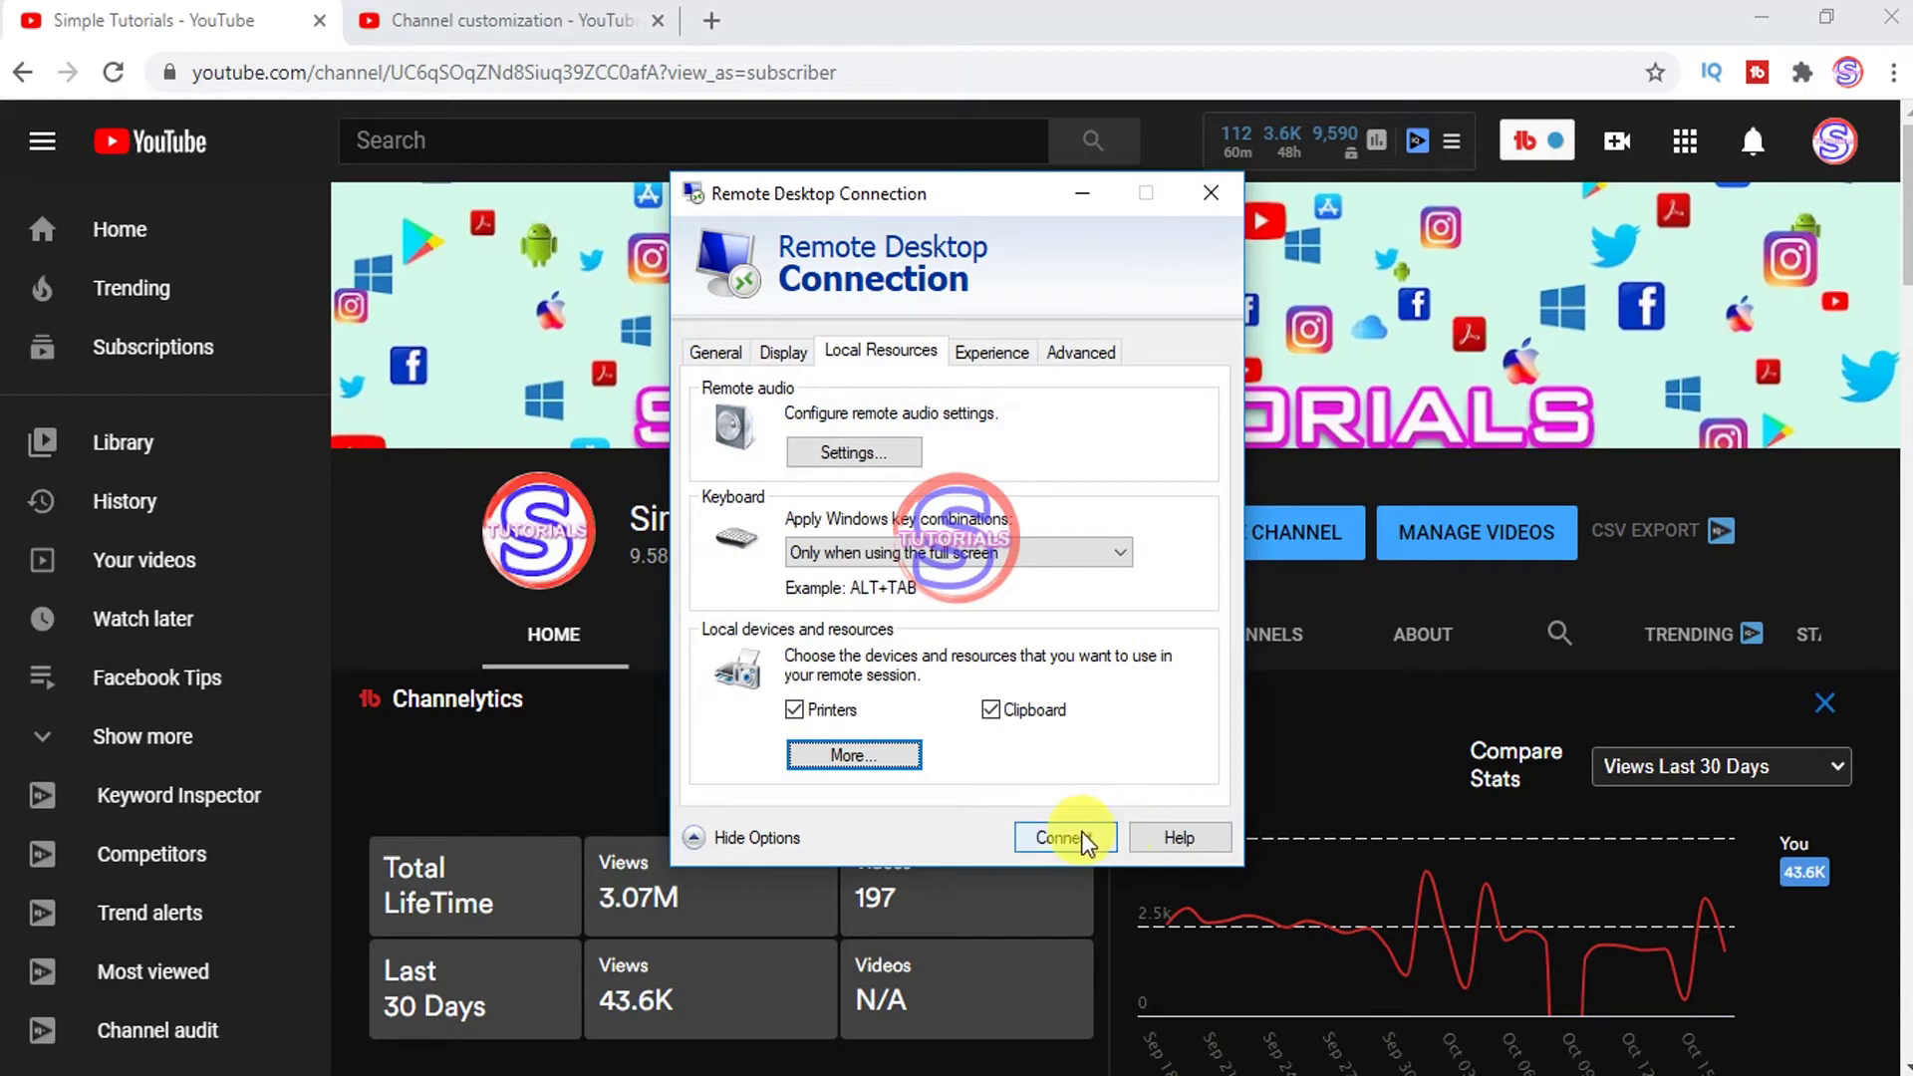
Connect to 103.129.13.97, trusting the connection and retrying until the session opens, and shorten the full-screen connection bar.
left_click(1066, 840)
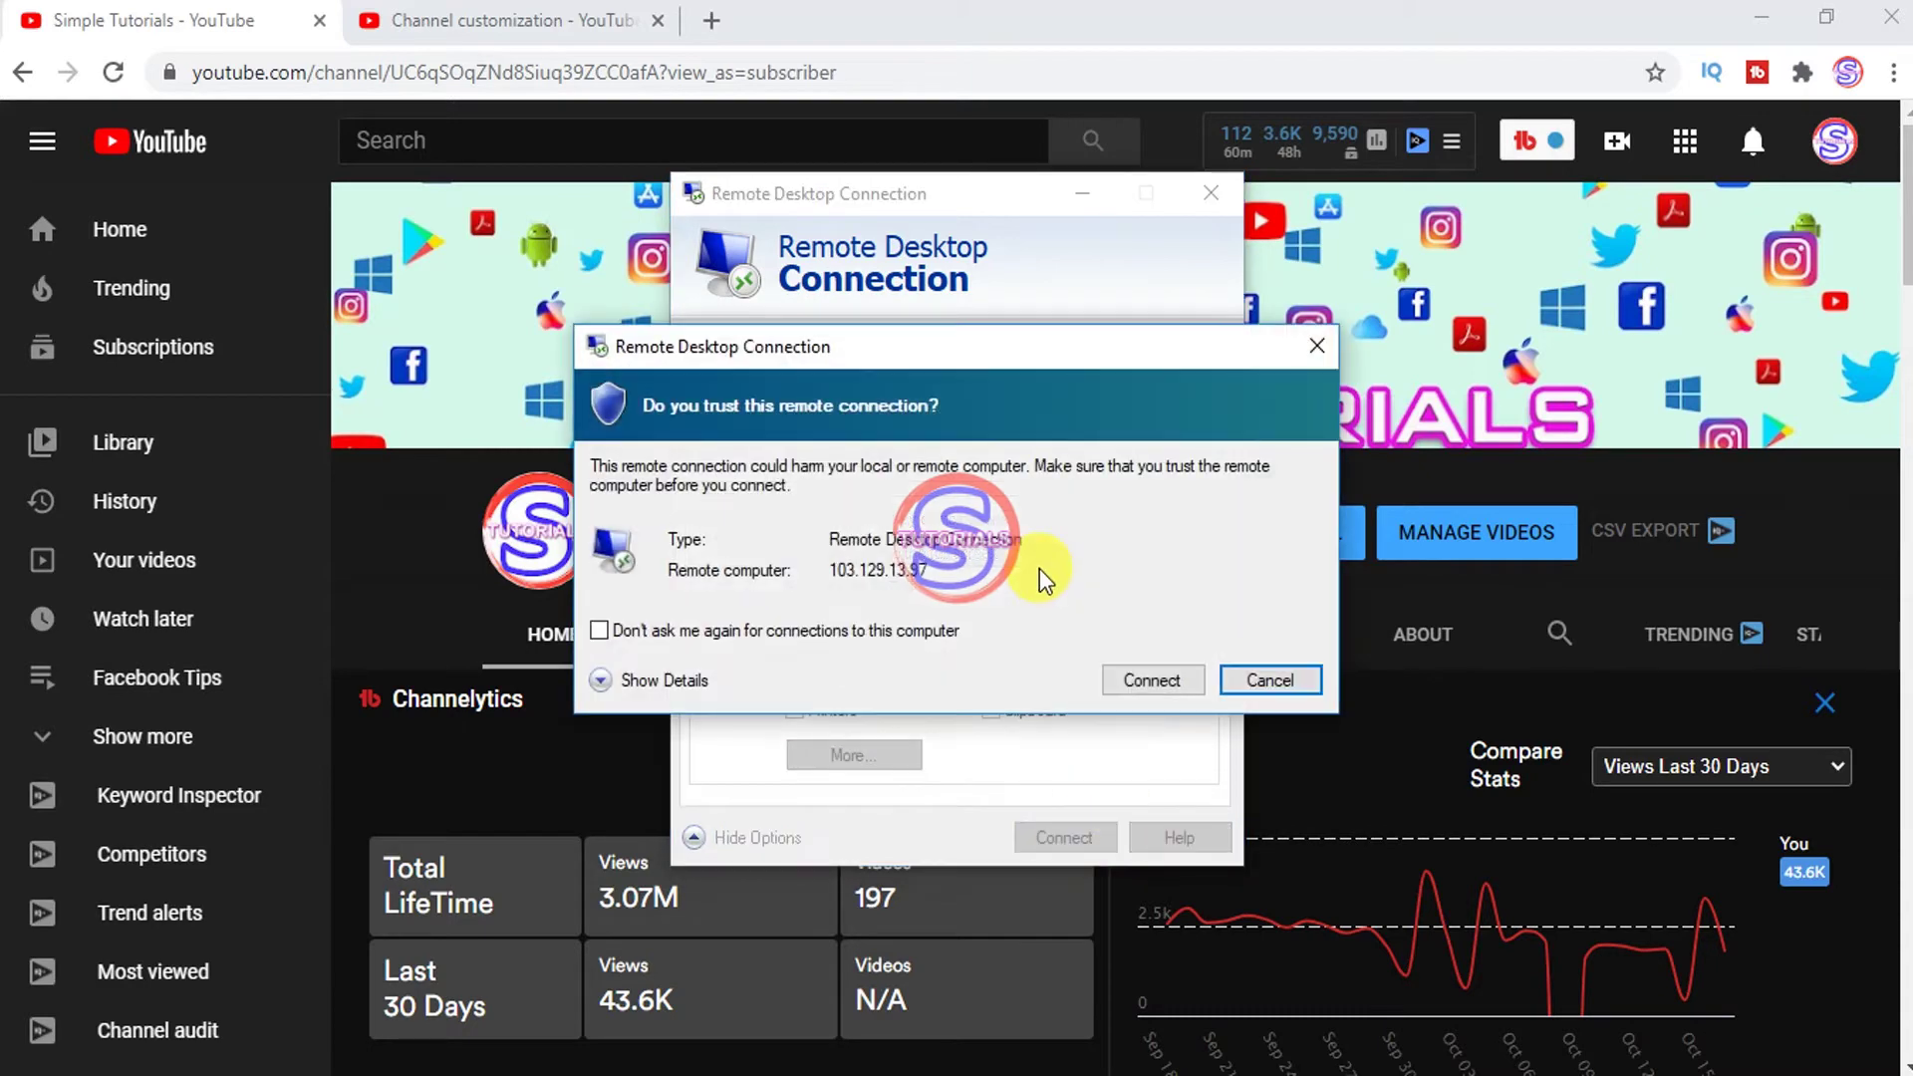
left_click(1151, 681)
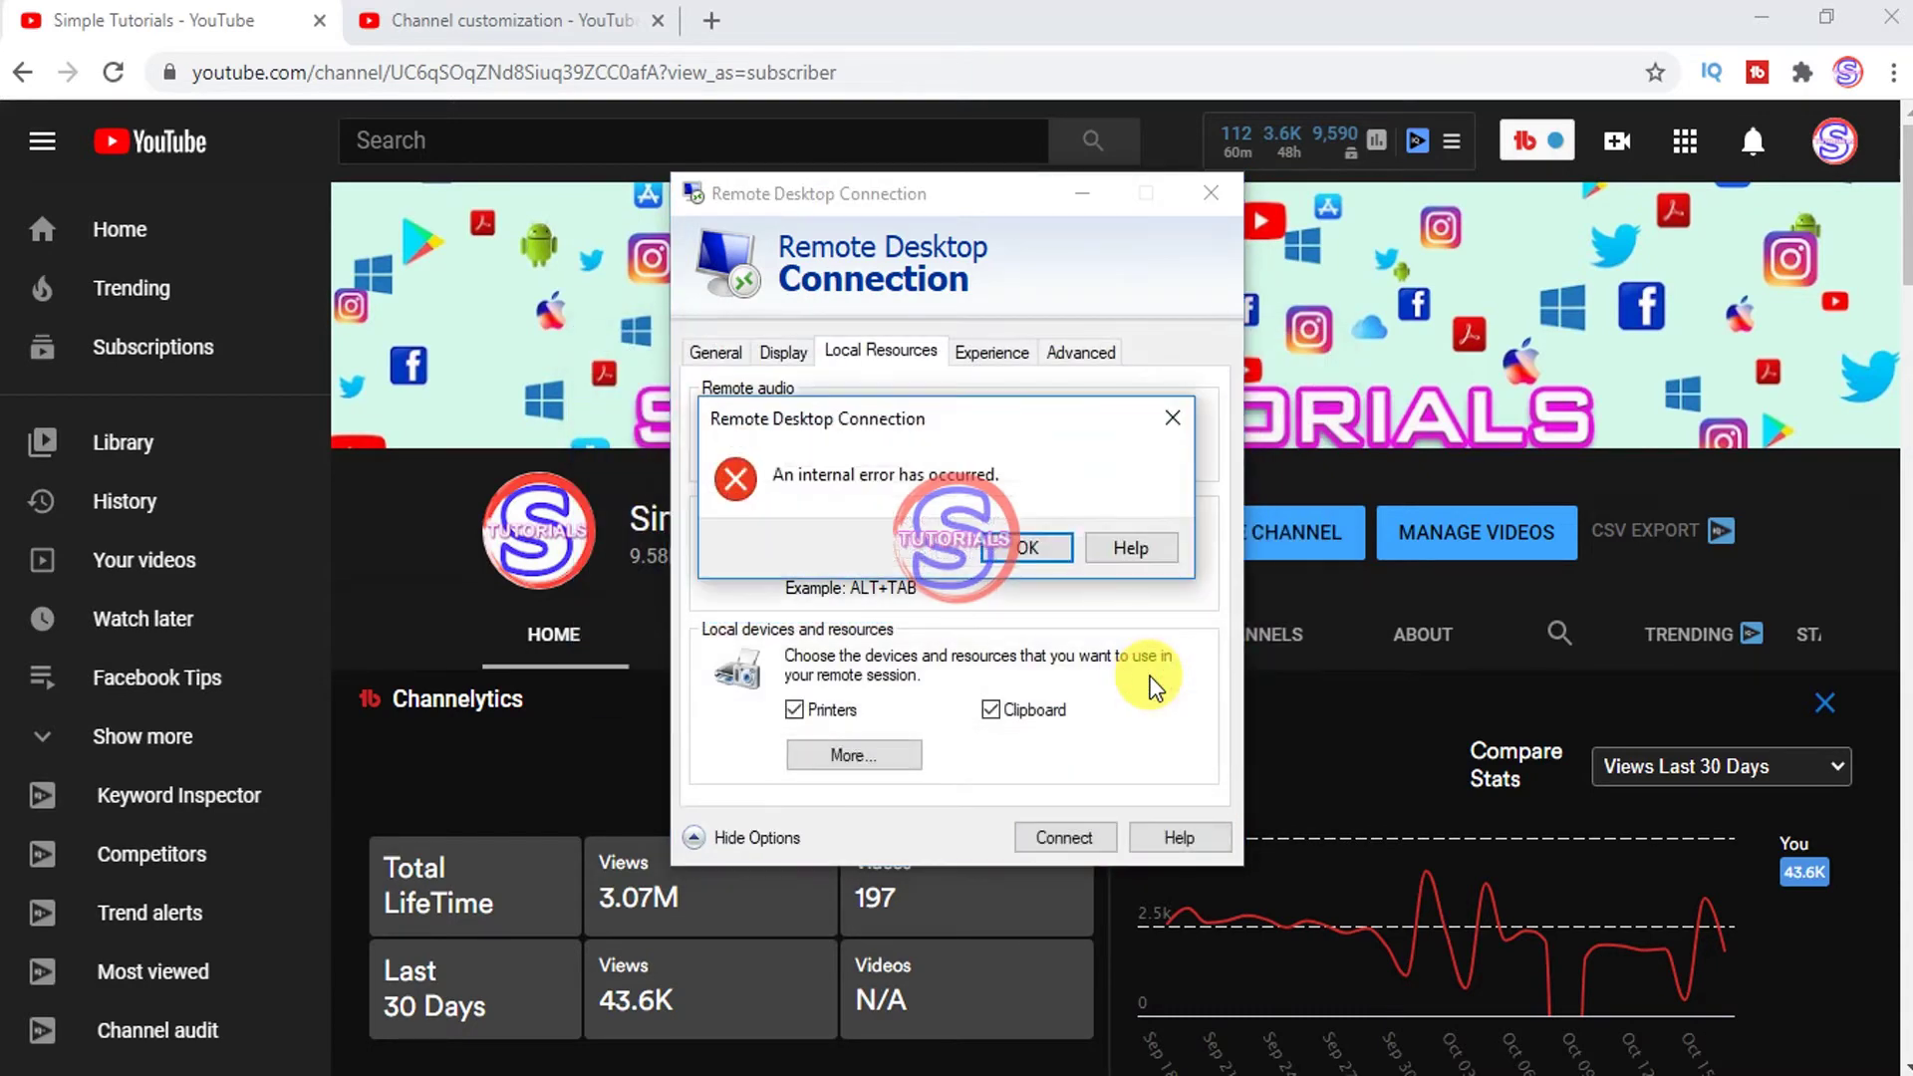
left_click(1030, 546)
left_click(1058, 838)
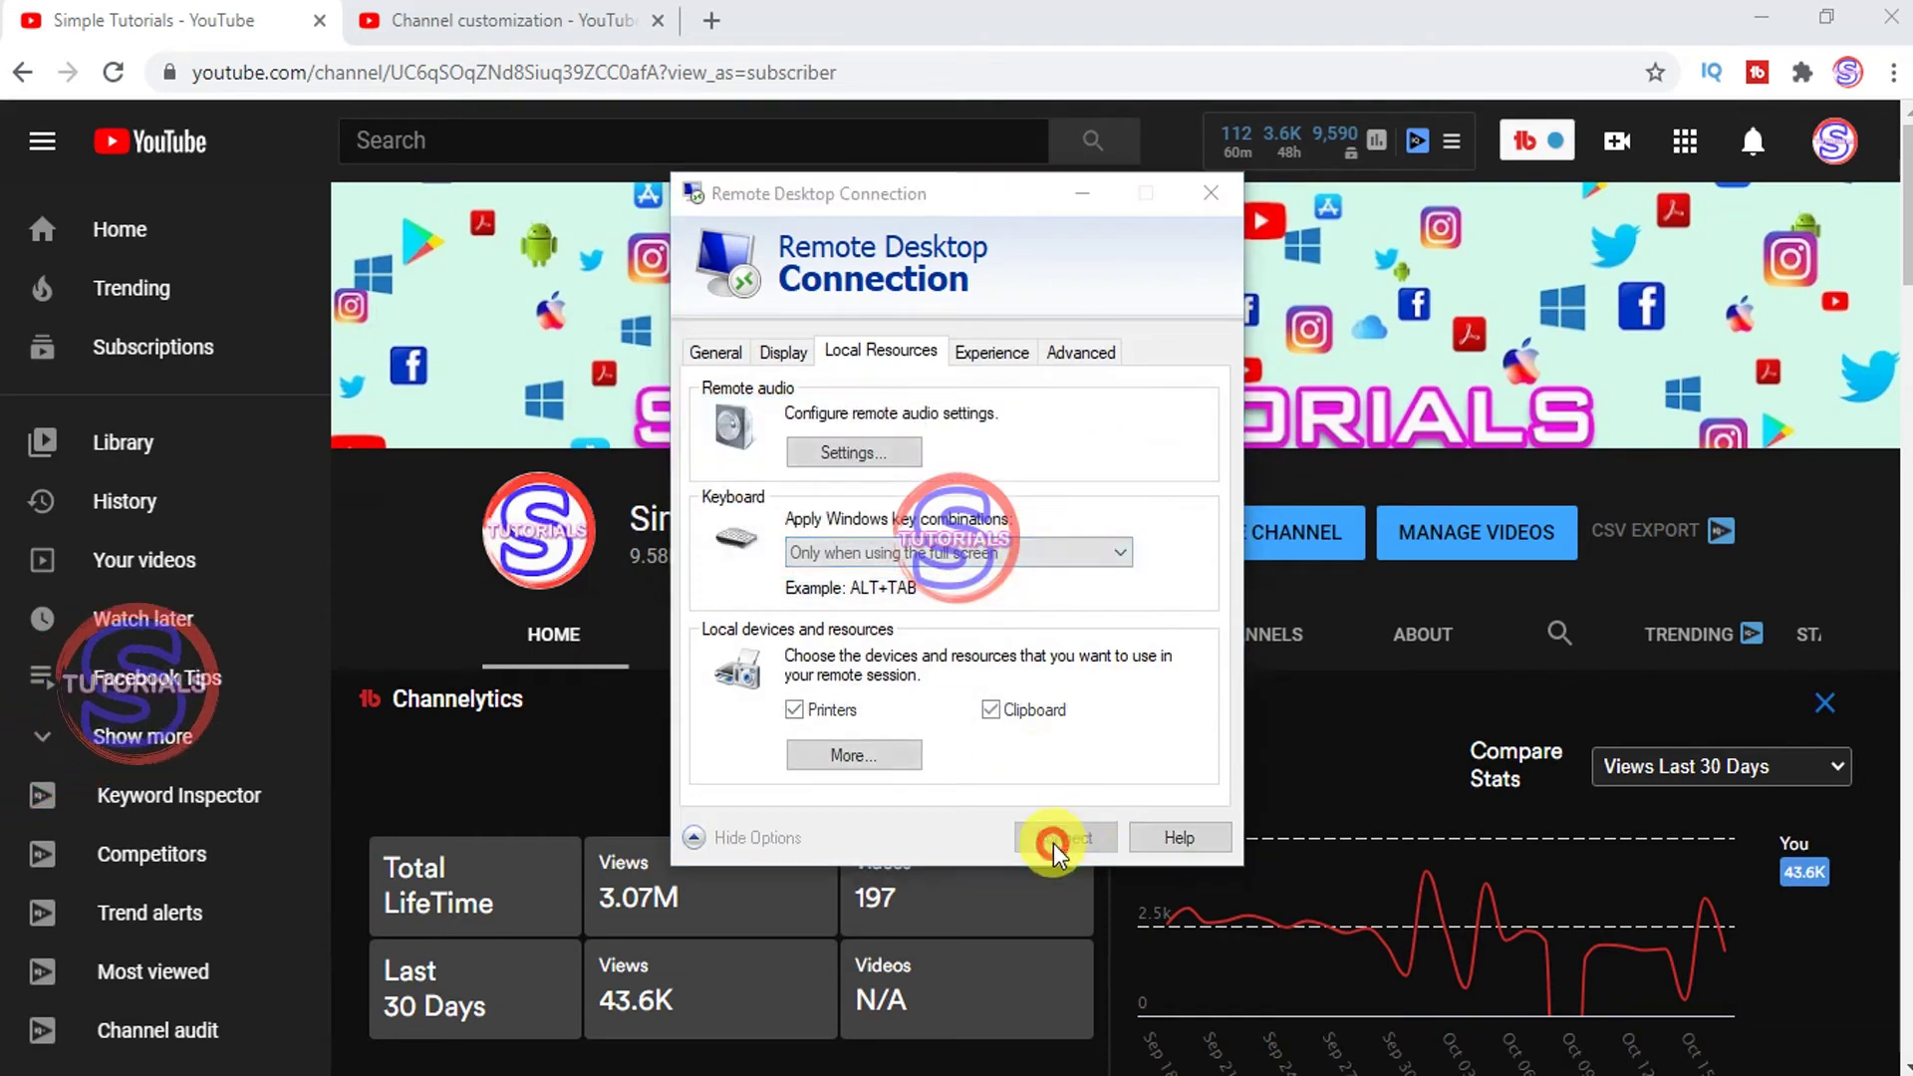
left_click(1135, 680)
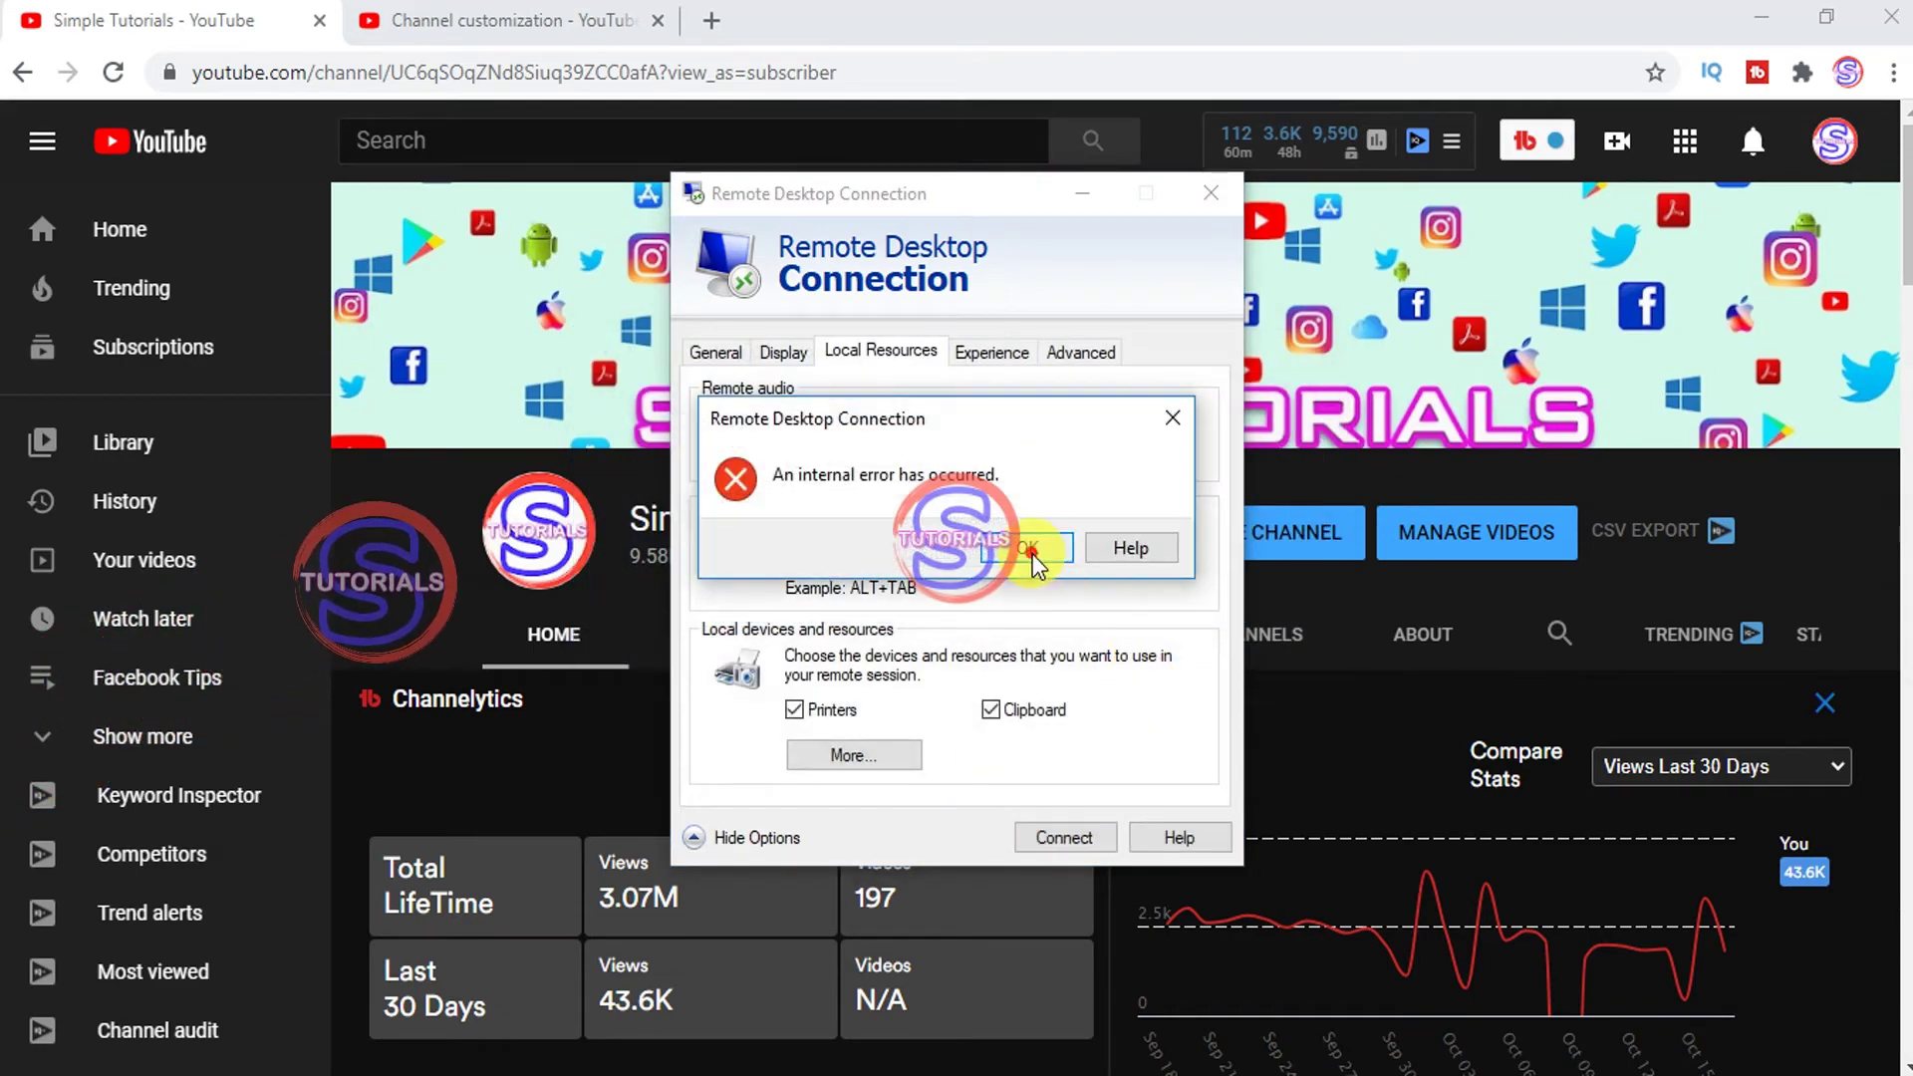
left_click(1034, 548)
left_click(1056, 838)
left_click(1145, 673)
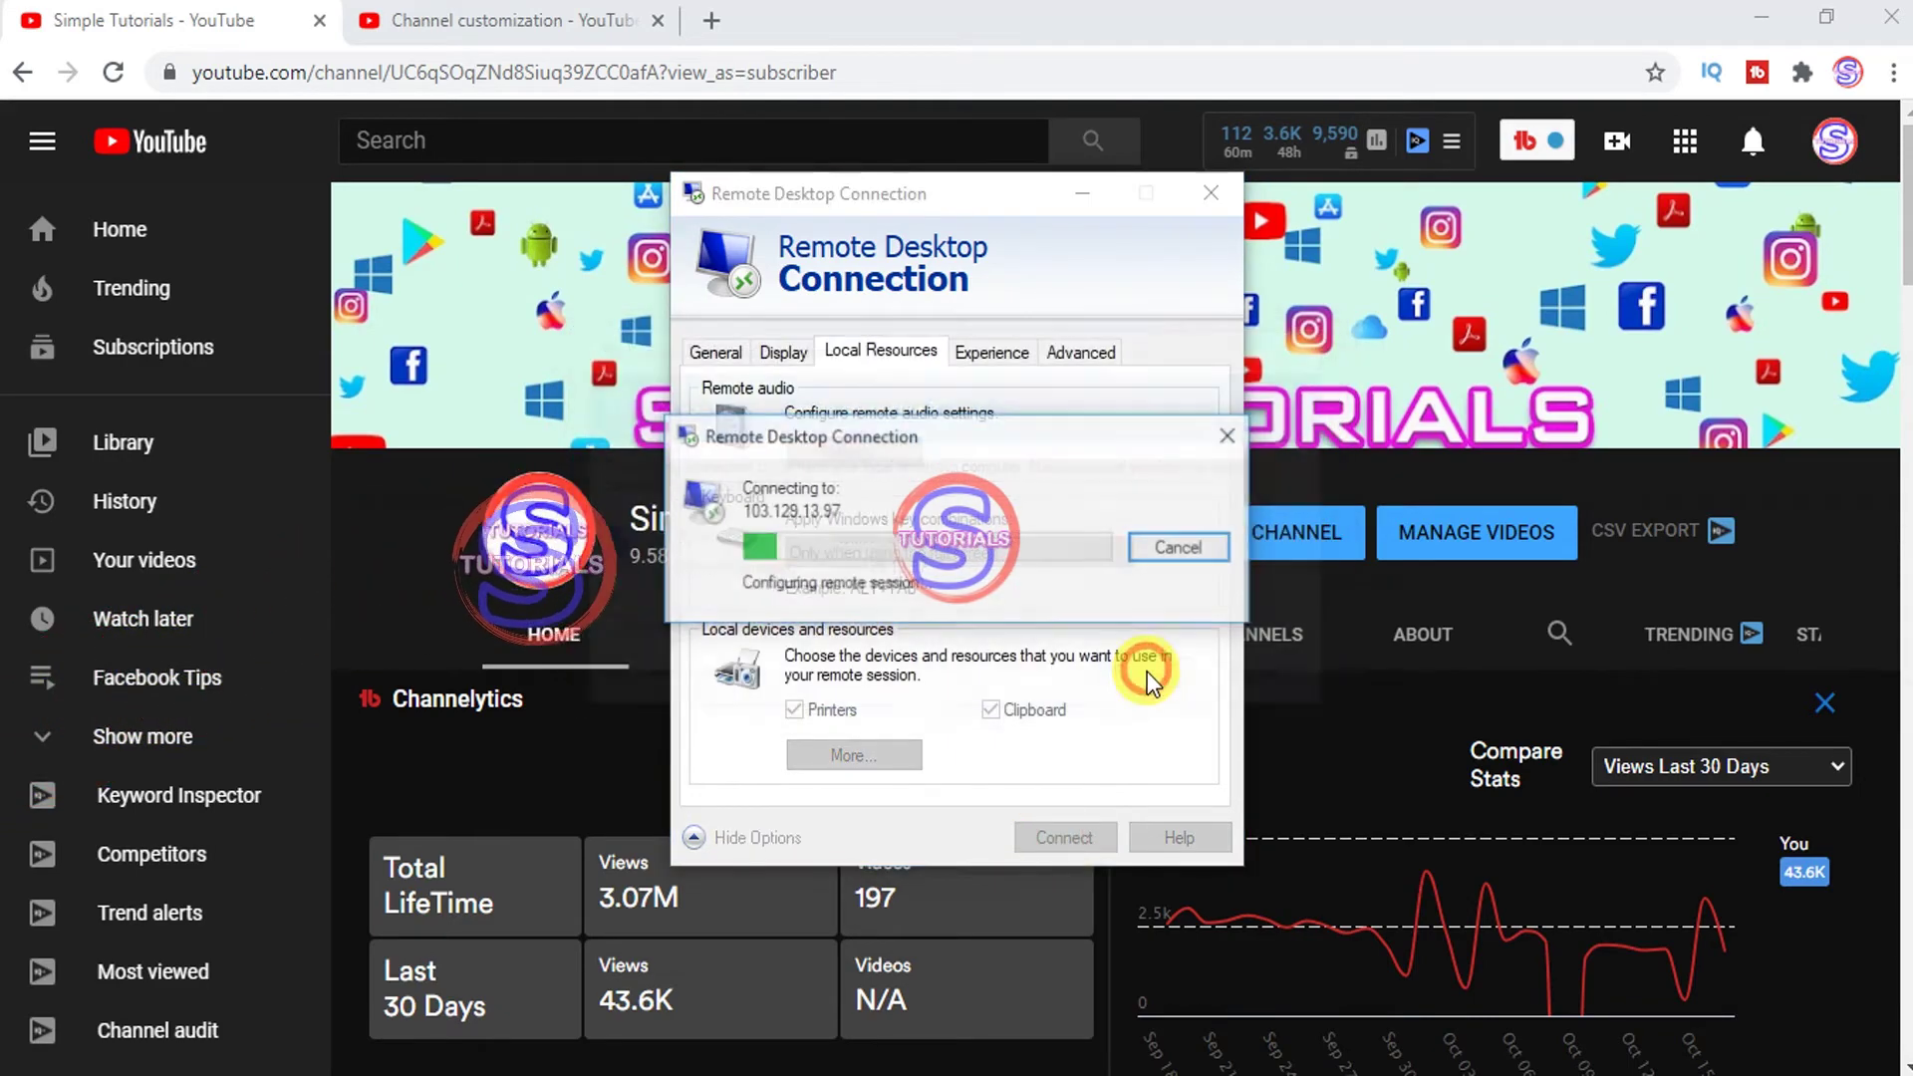
left_click(1060, 765)
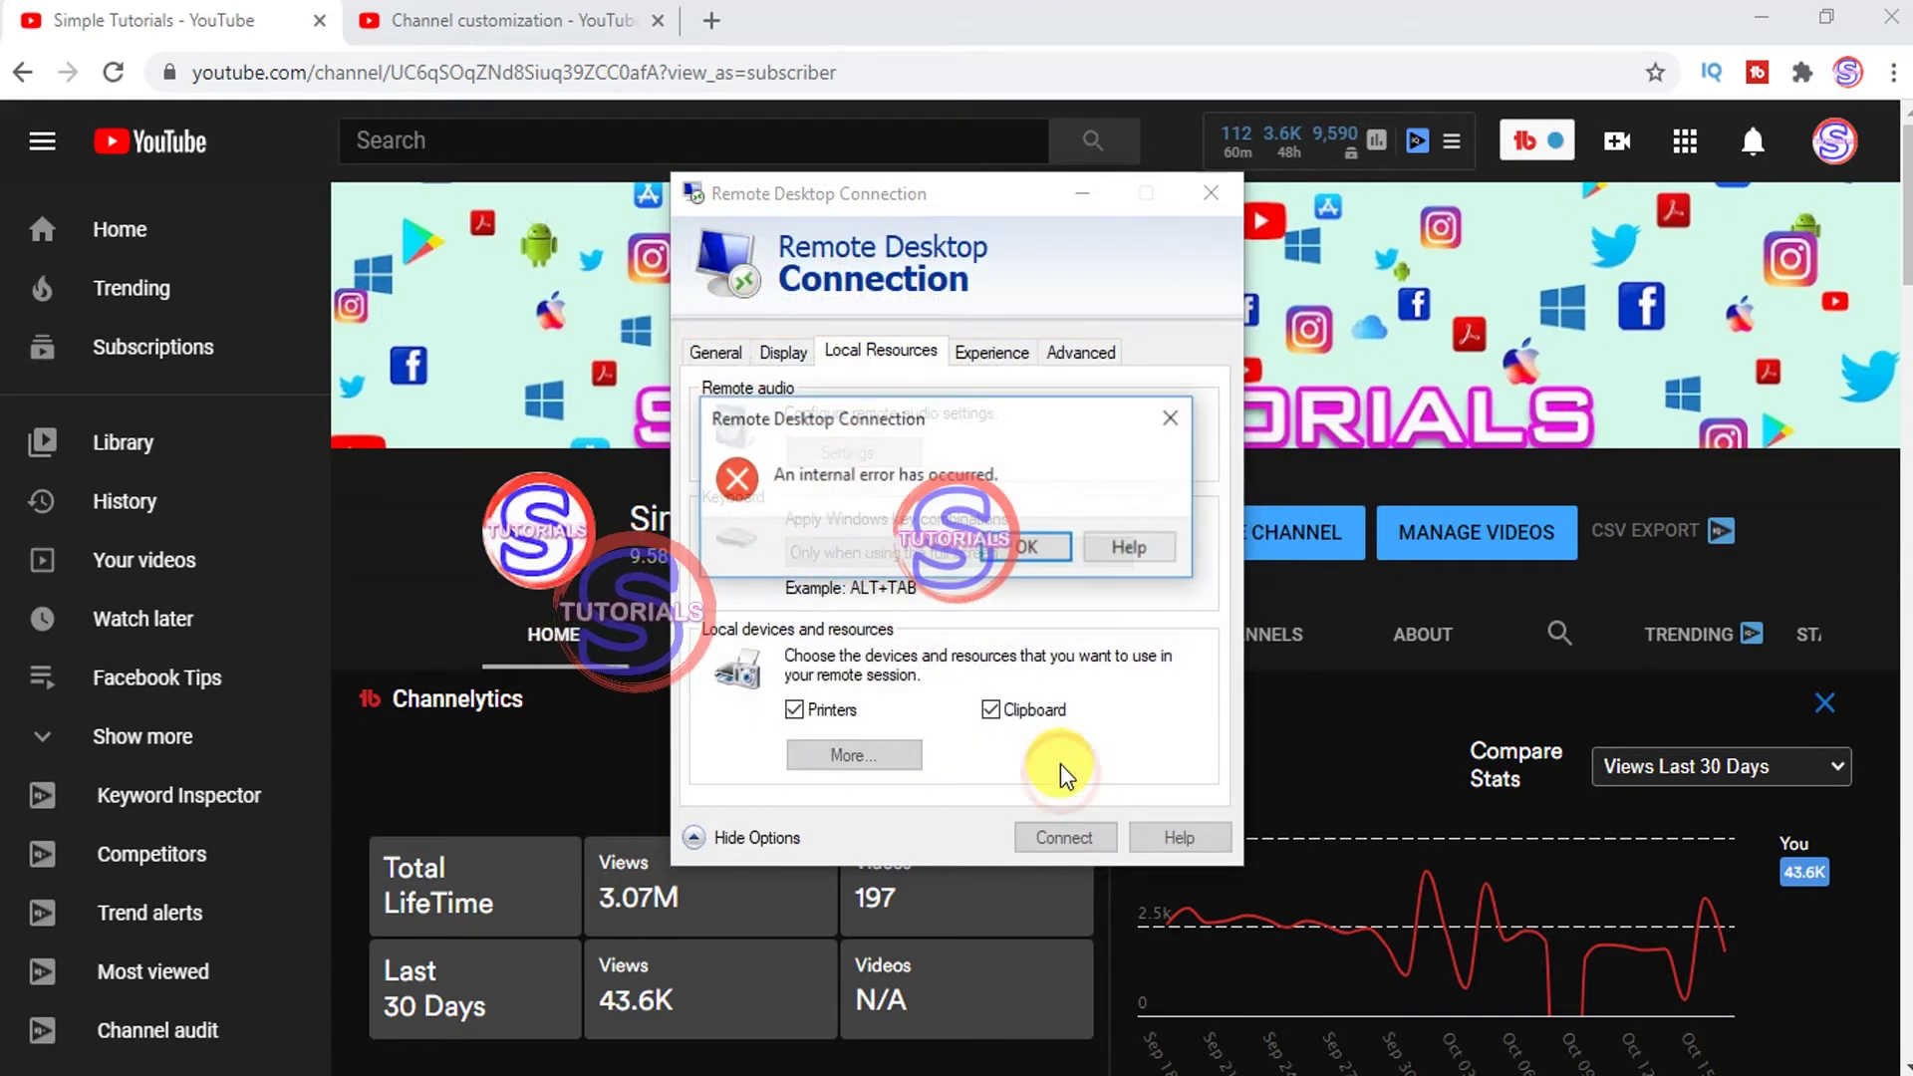
left_click(1033, 546)
left_click(1058, 835)
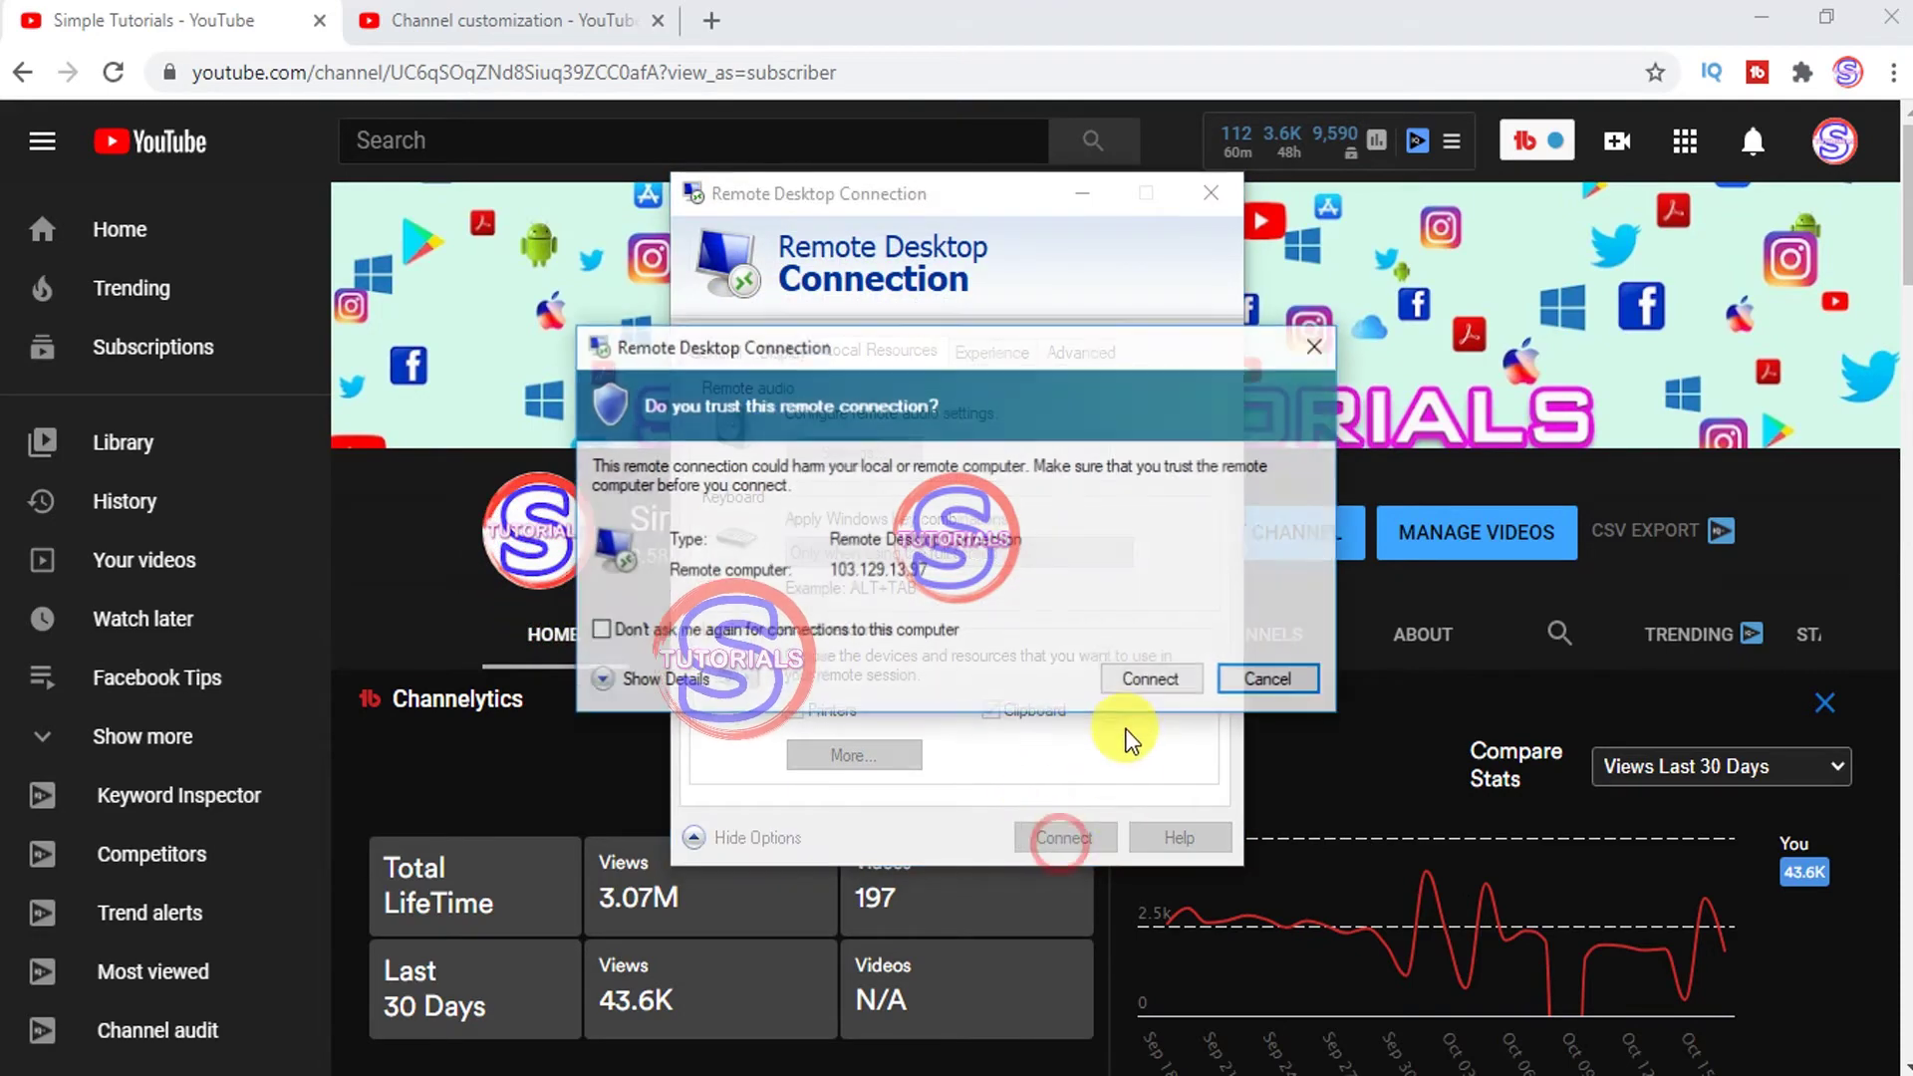
left_click(1146, 673)
left_click(1032, 546)
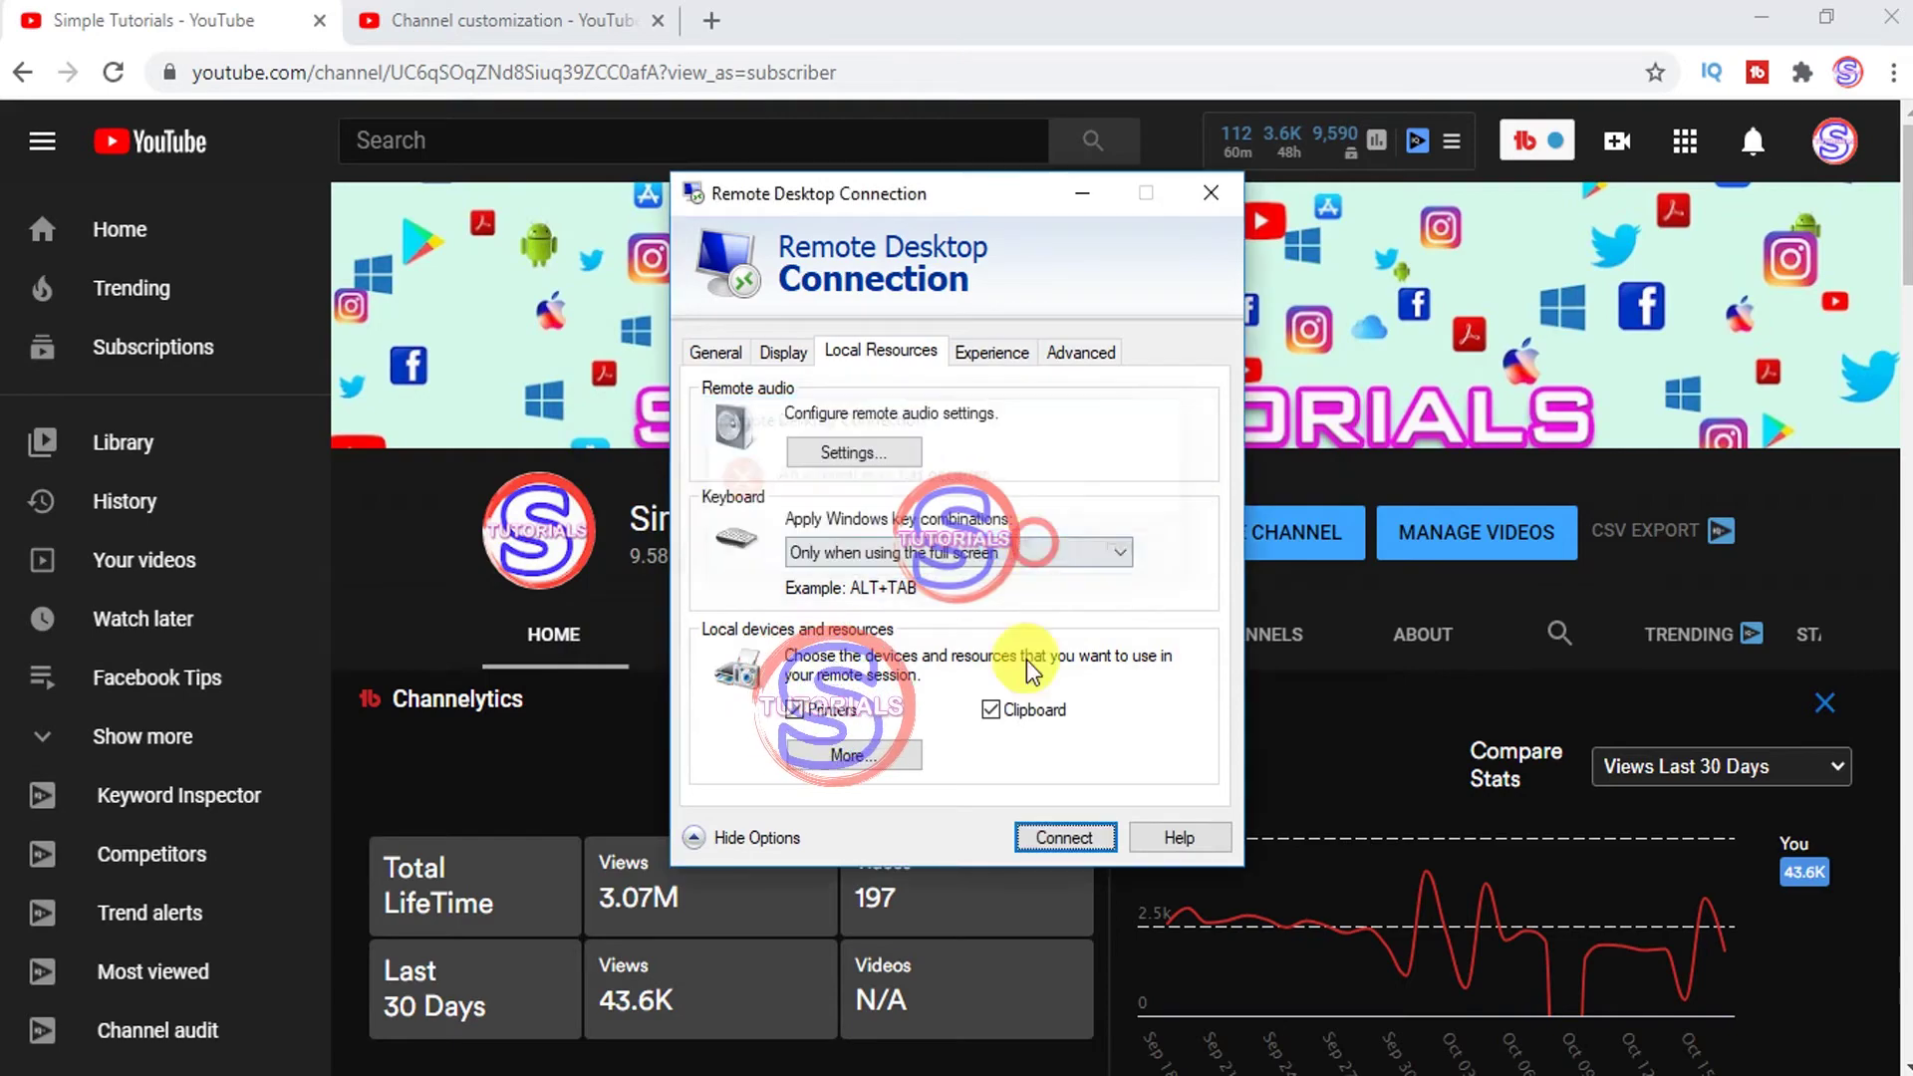
left_click(1052, 851)
left_click(1146, 673)
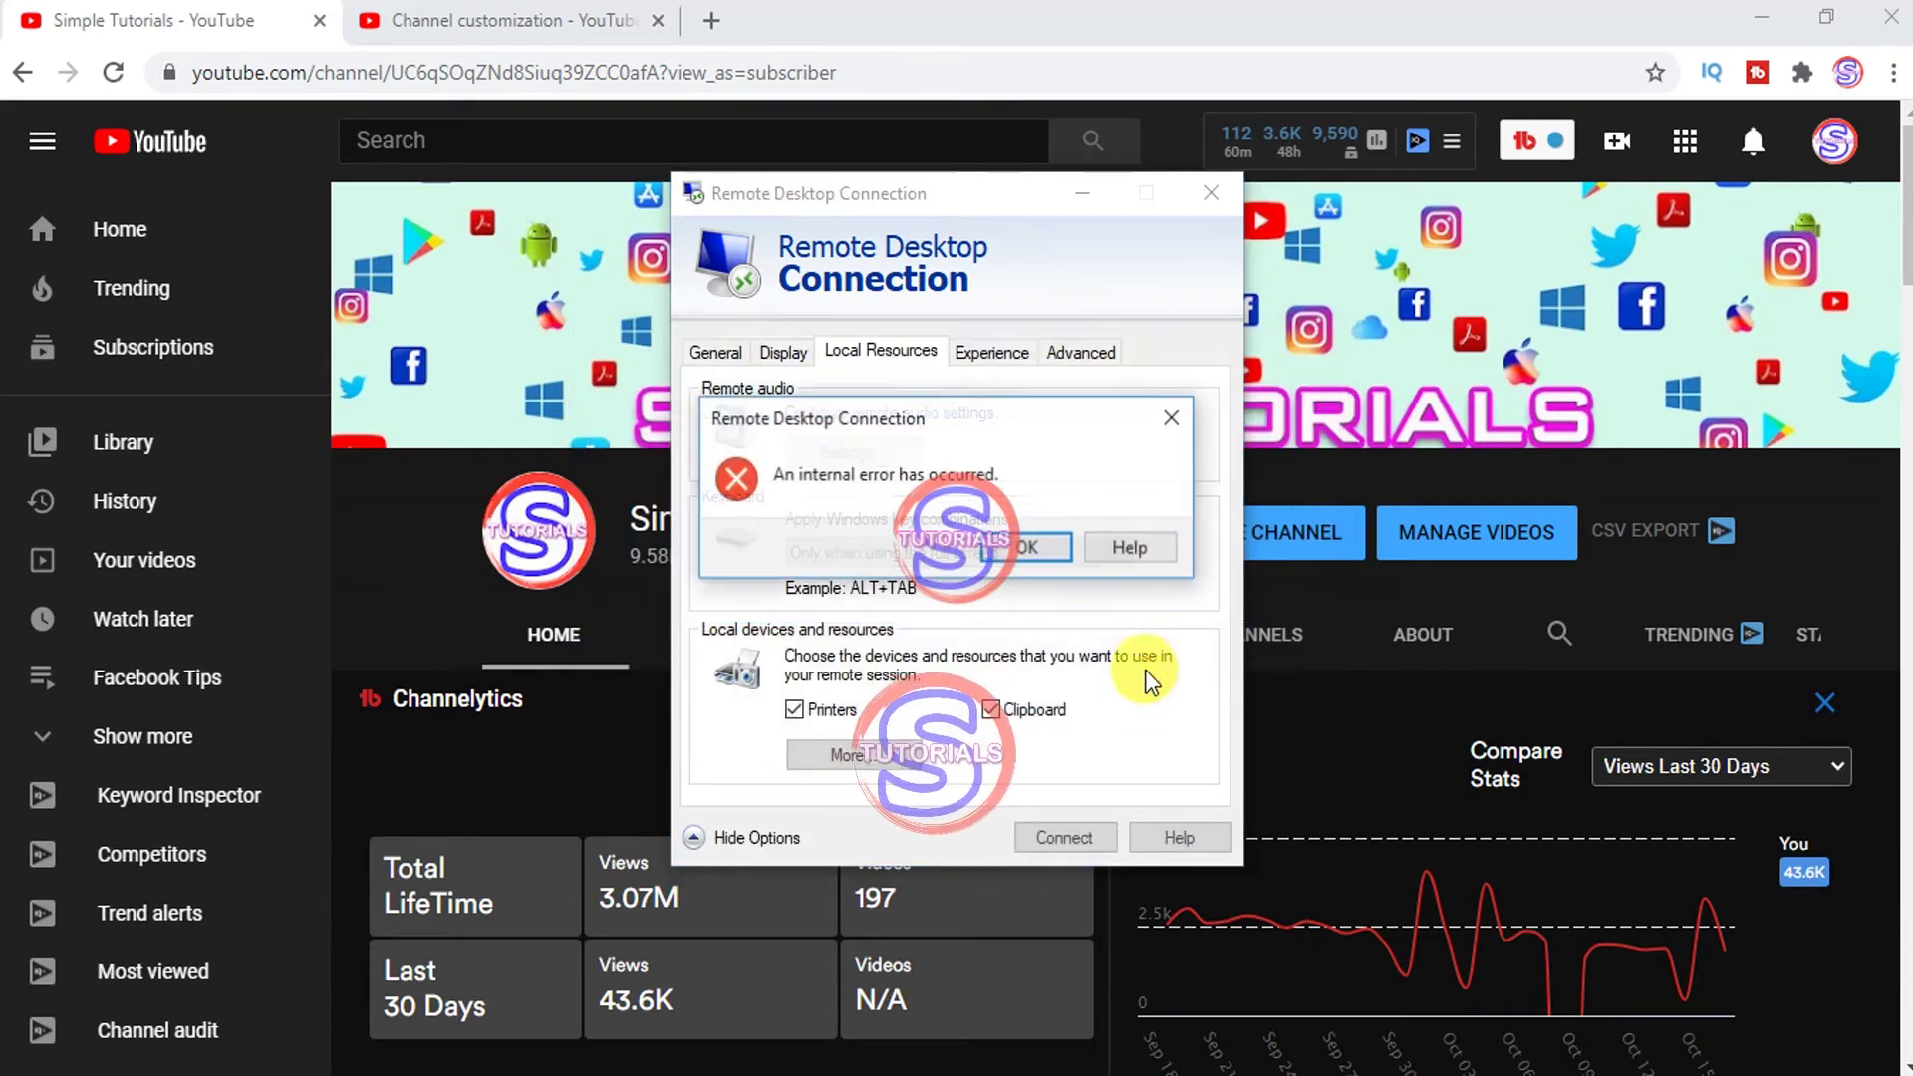
left_click(1026, 550)
left_click(1062, 834)
left_click(1146, 685)
left_click(1026, 548)
left_click(1062, 835)
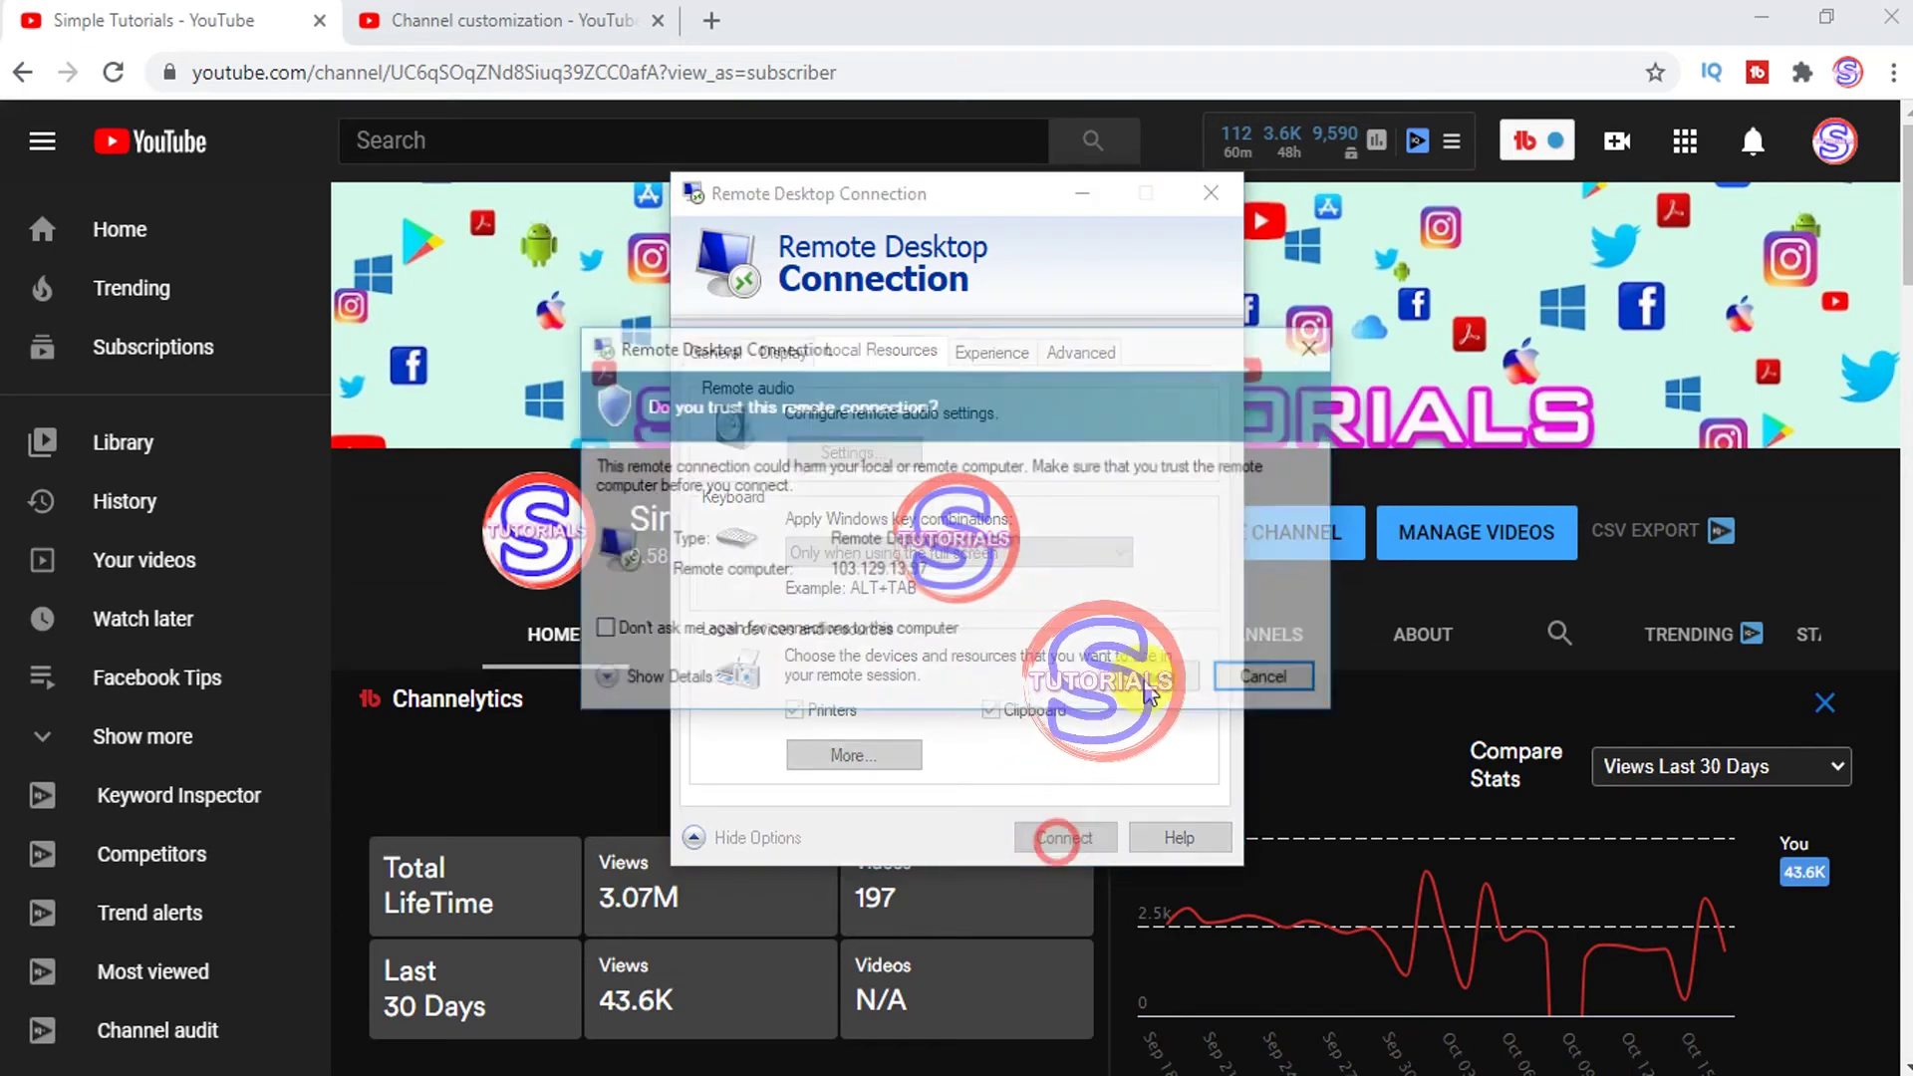
left_click(1146, 684)
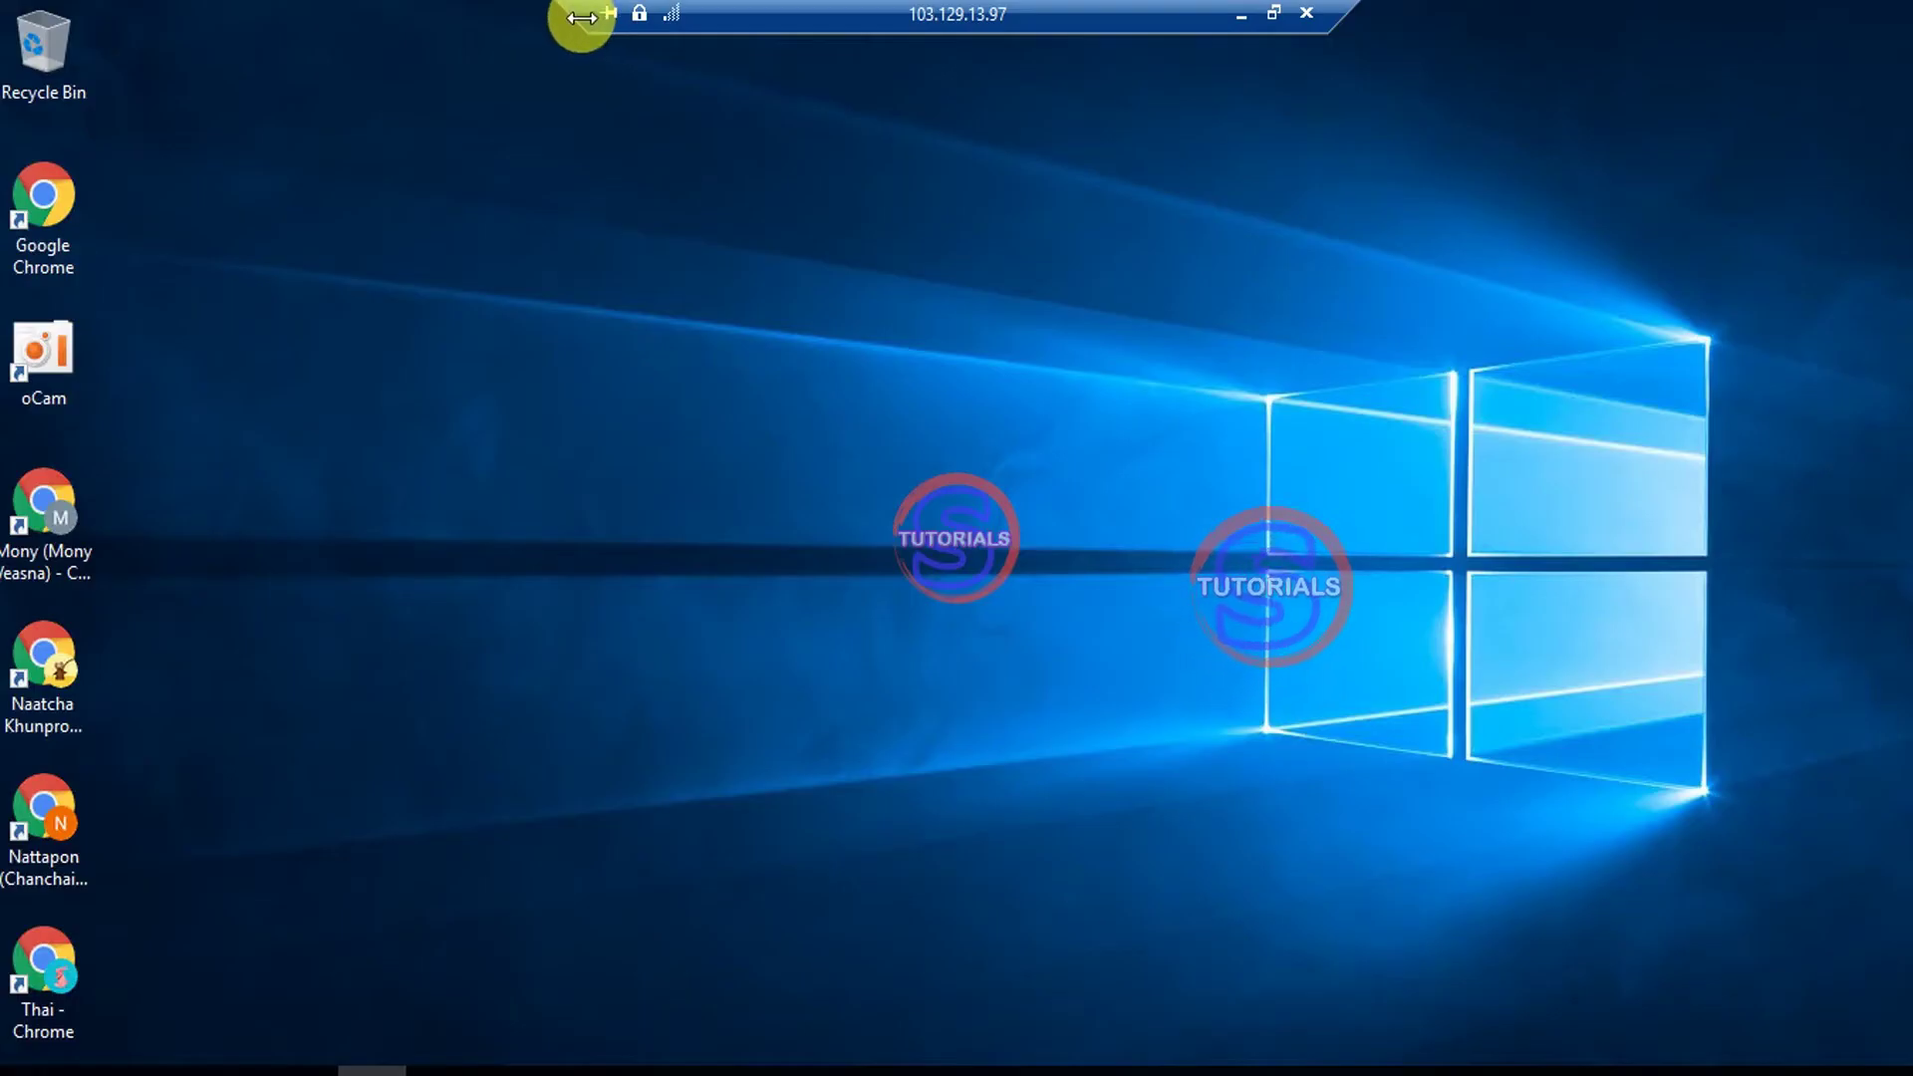
left_click_drag(581, 17, 1183, 16)
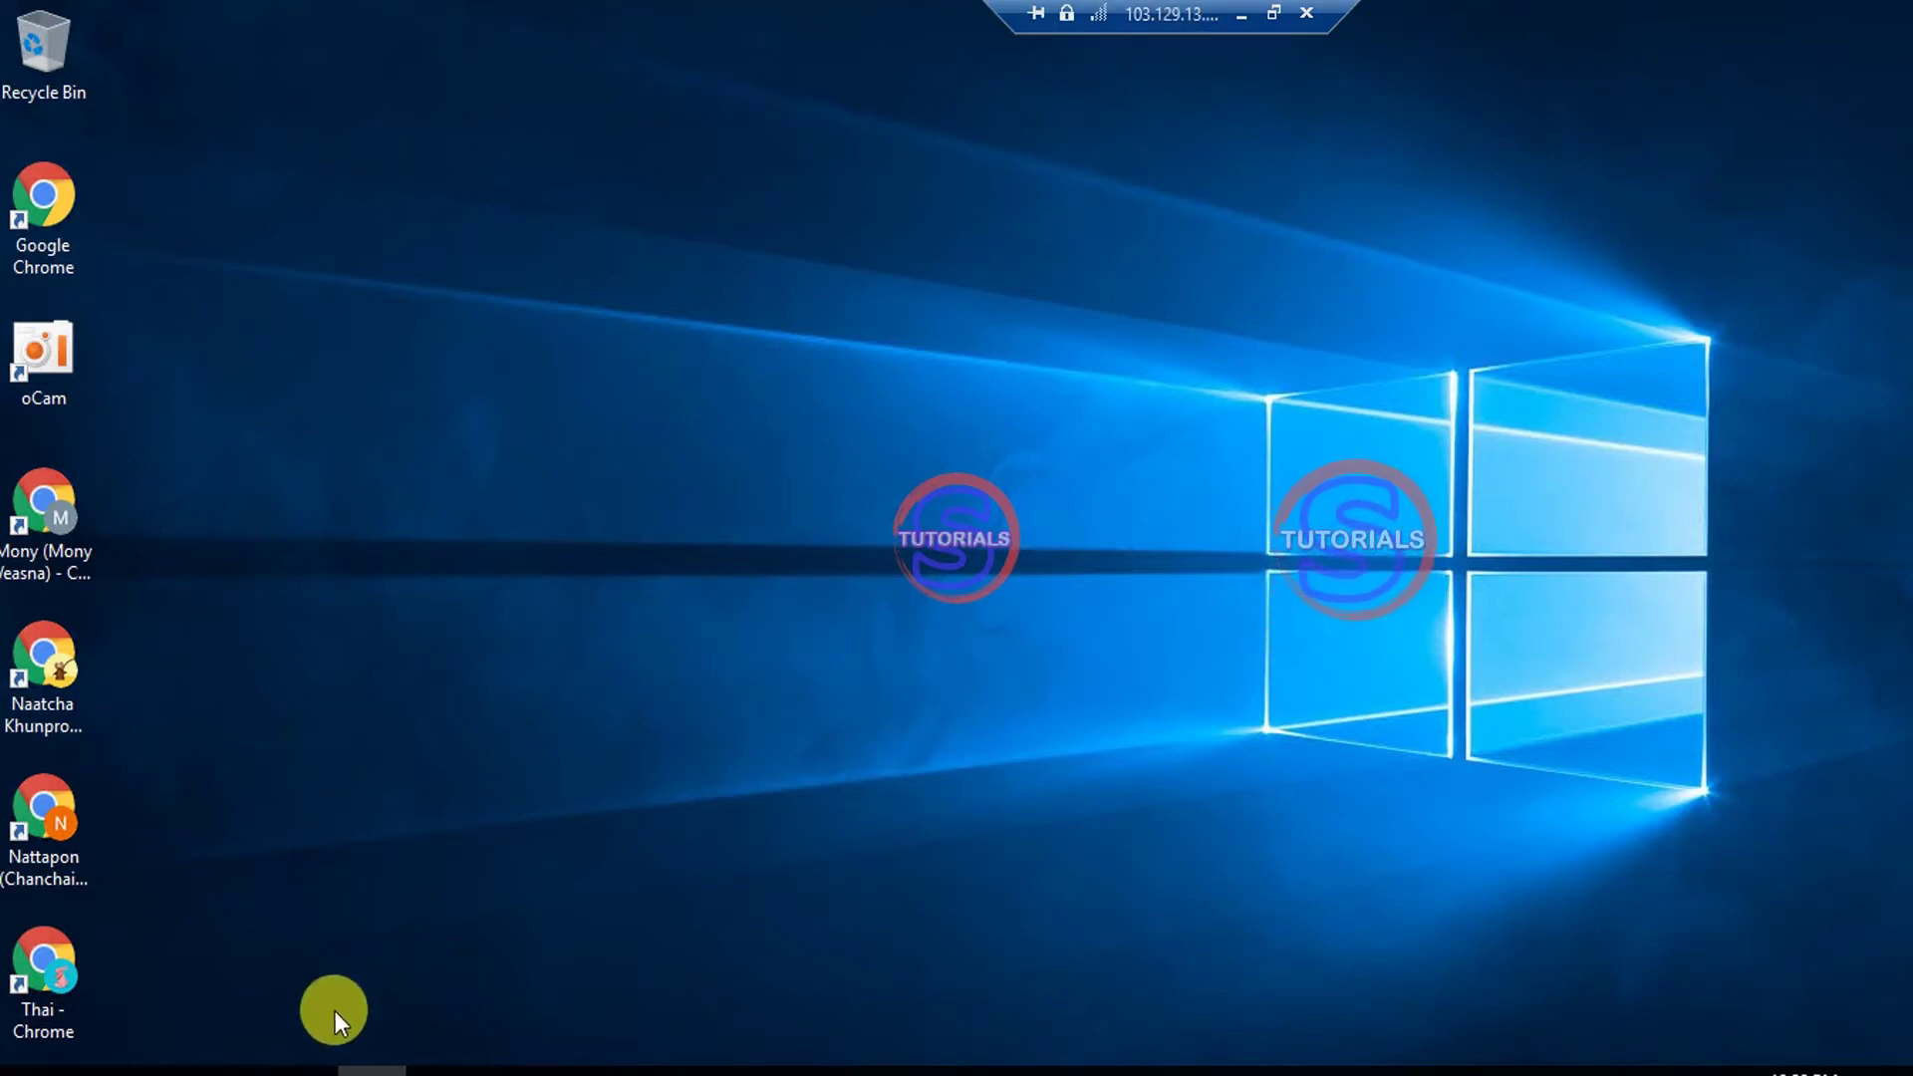
Open the redirected drive G on DESKTOP-DB74L02 from This PC on the remote computer and look through its files.
left_click(301, 1068)
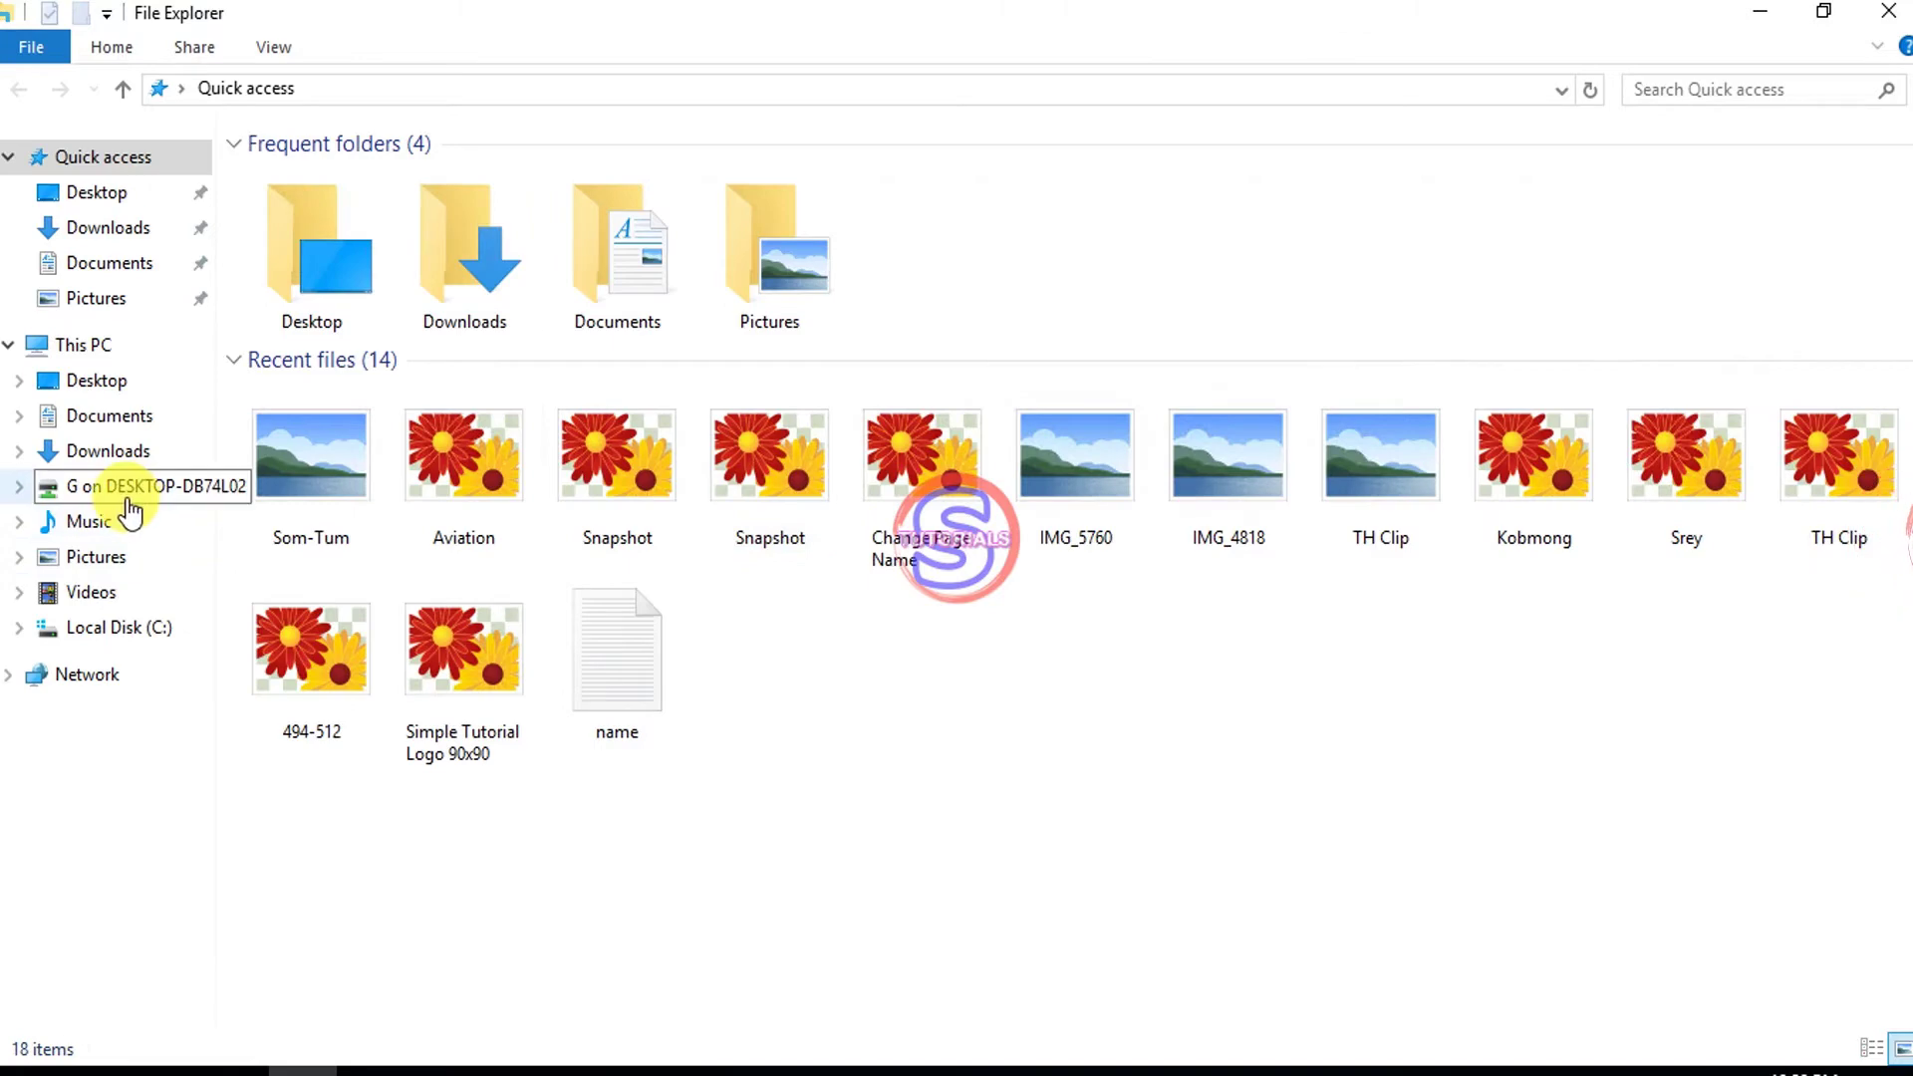
left_click(50, 344)
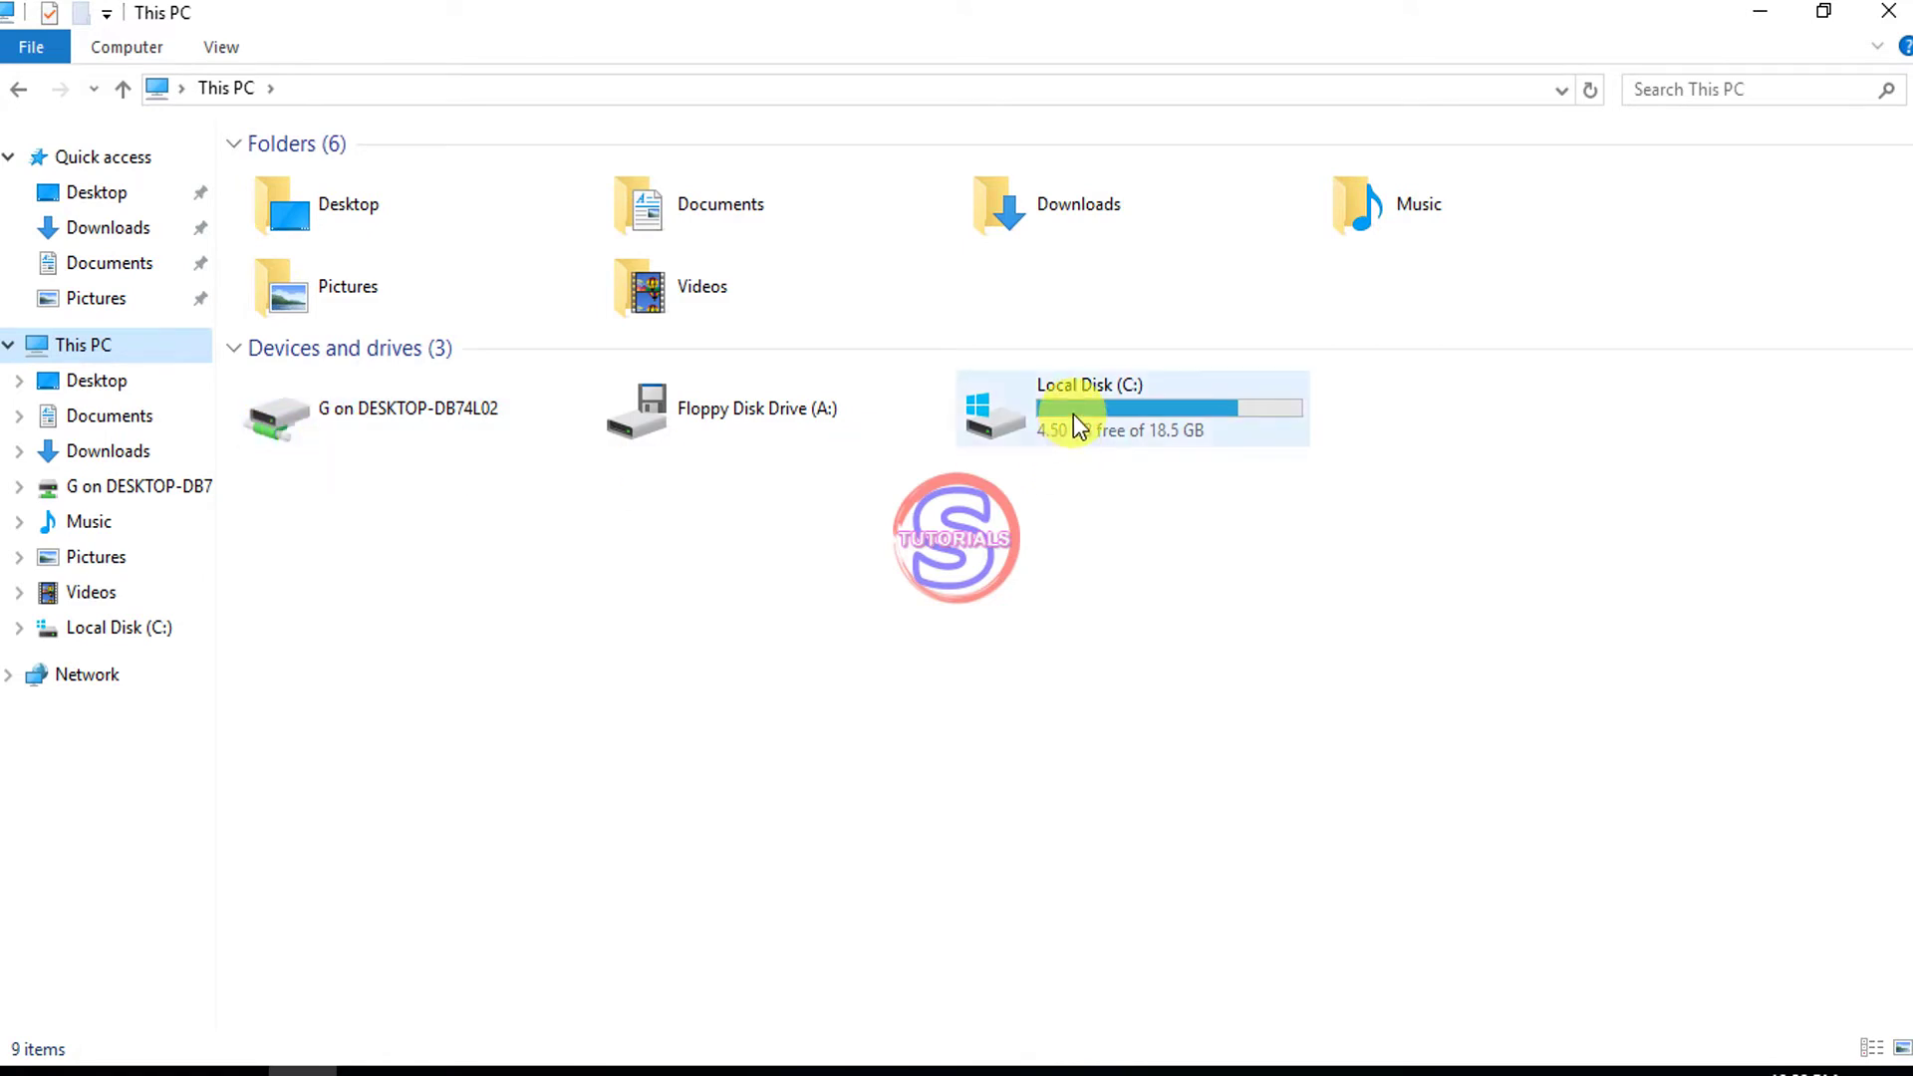
left_click(292, 423)
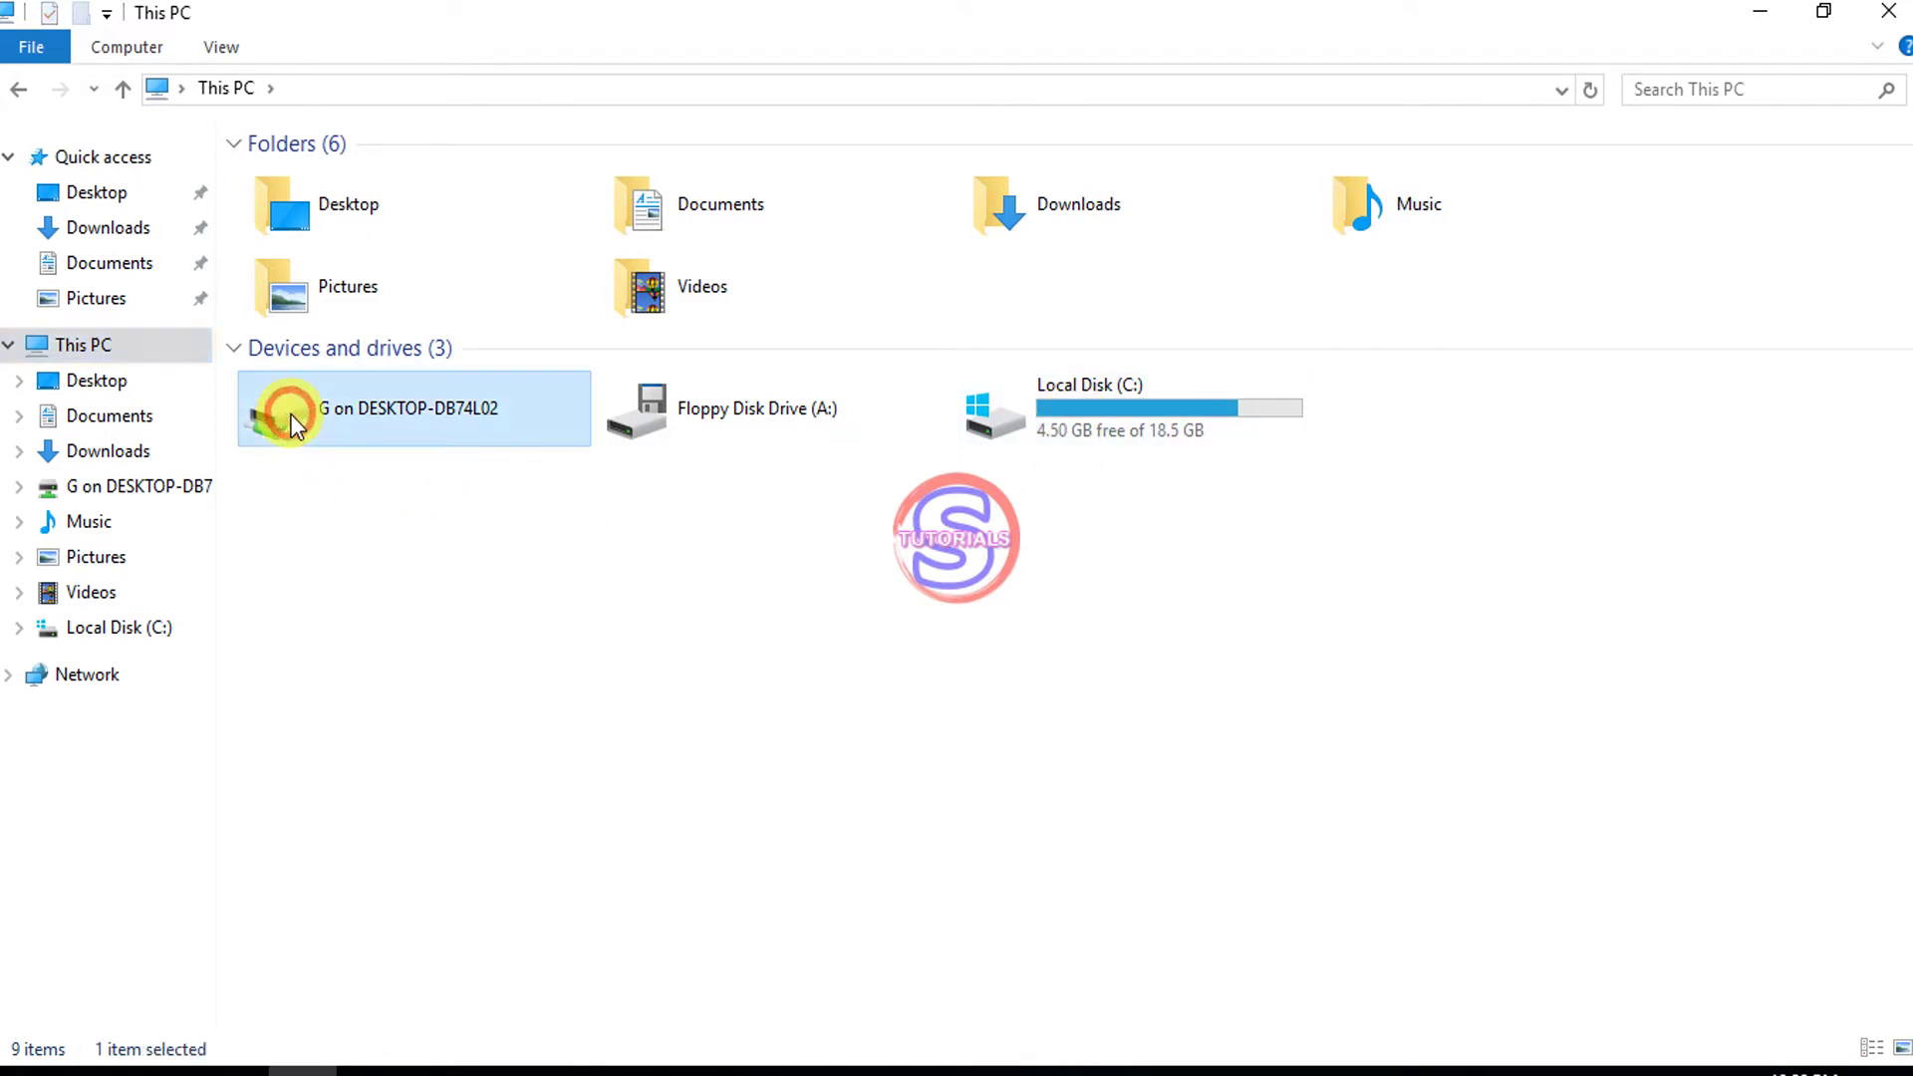
double_click(289, 412)
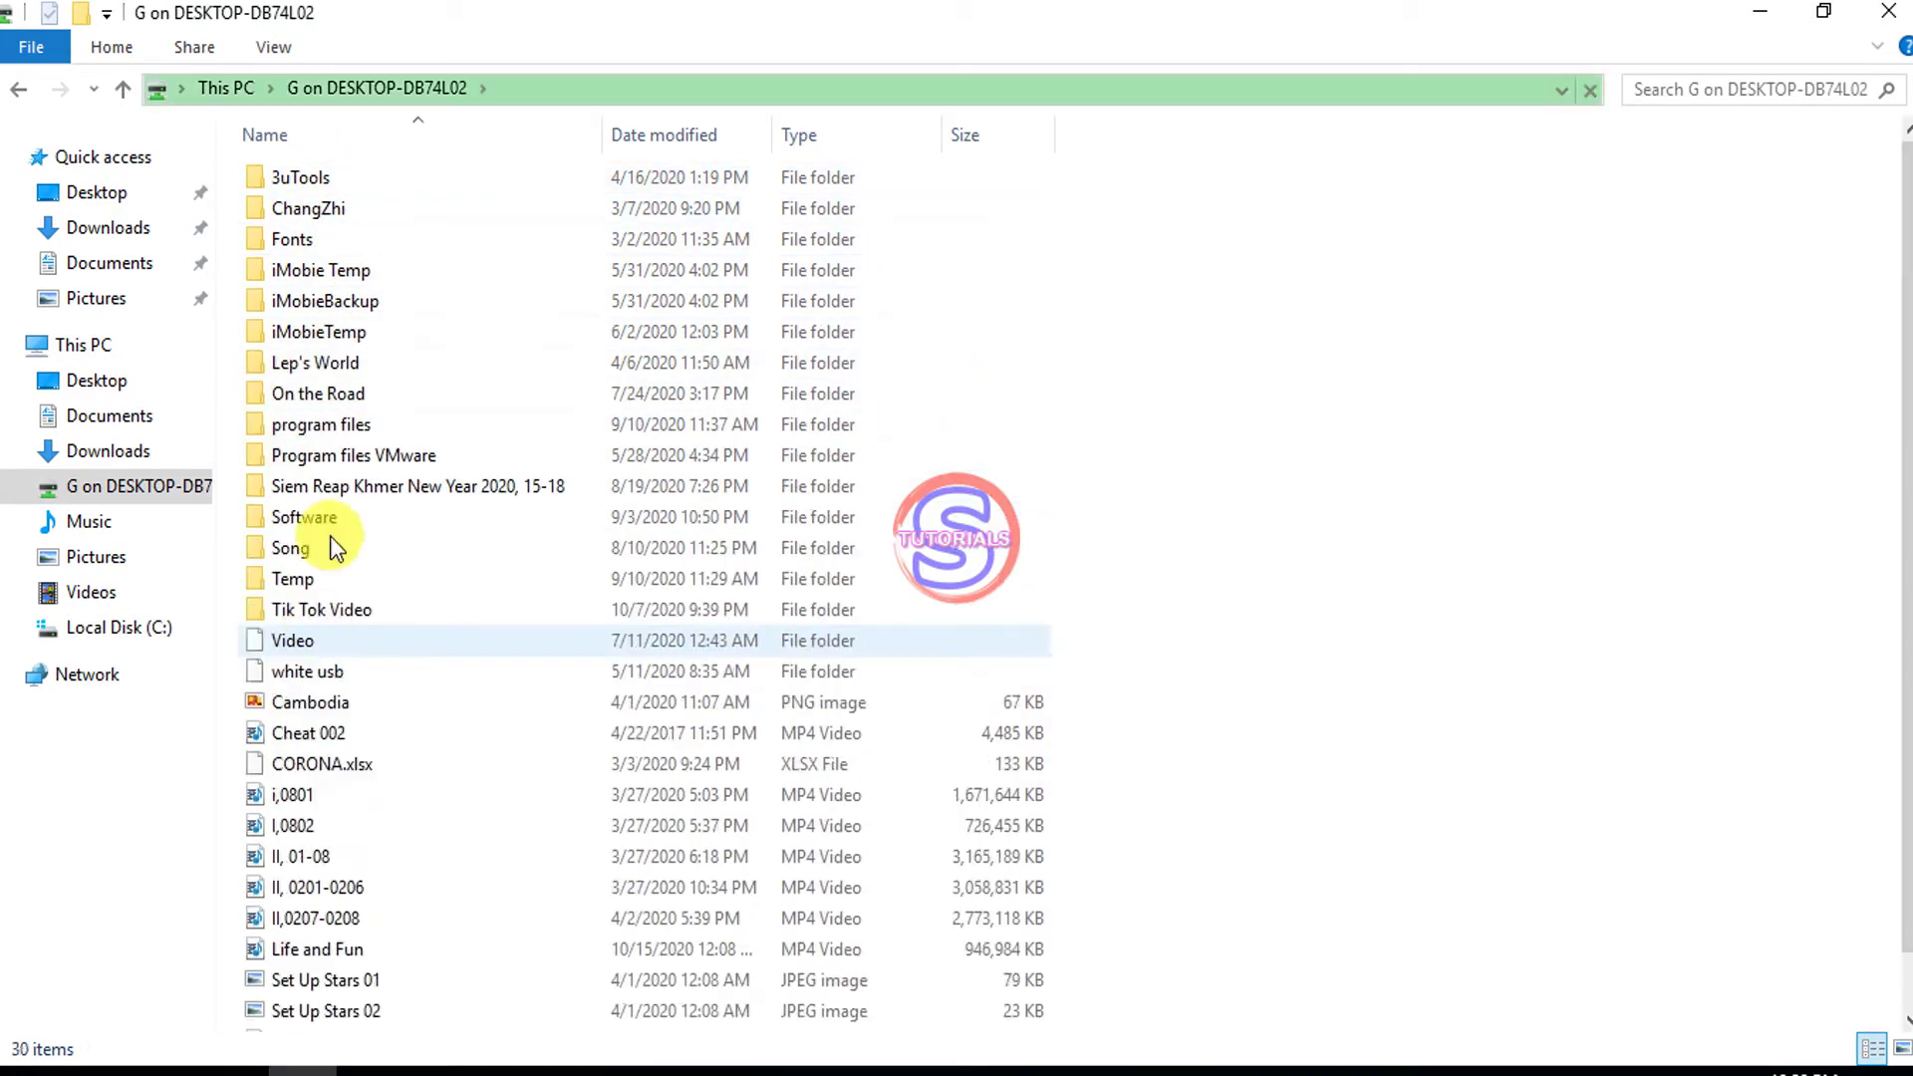
scroll(367, 686, "down", 1)
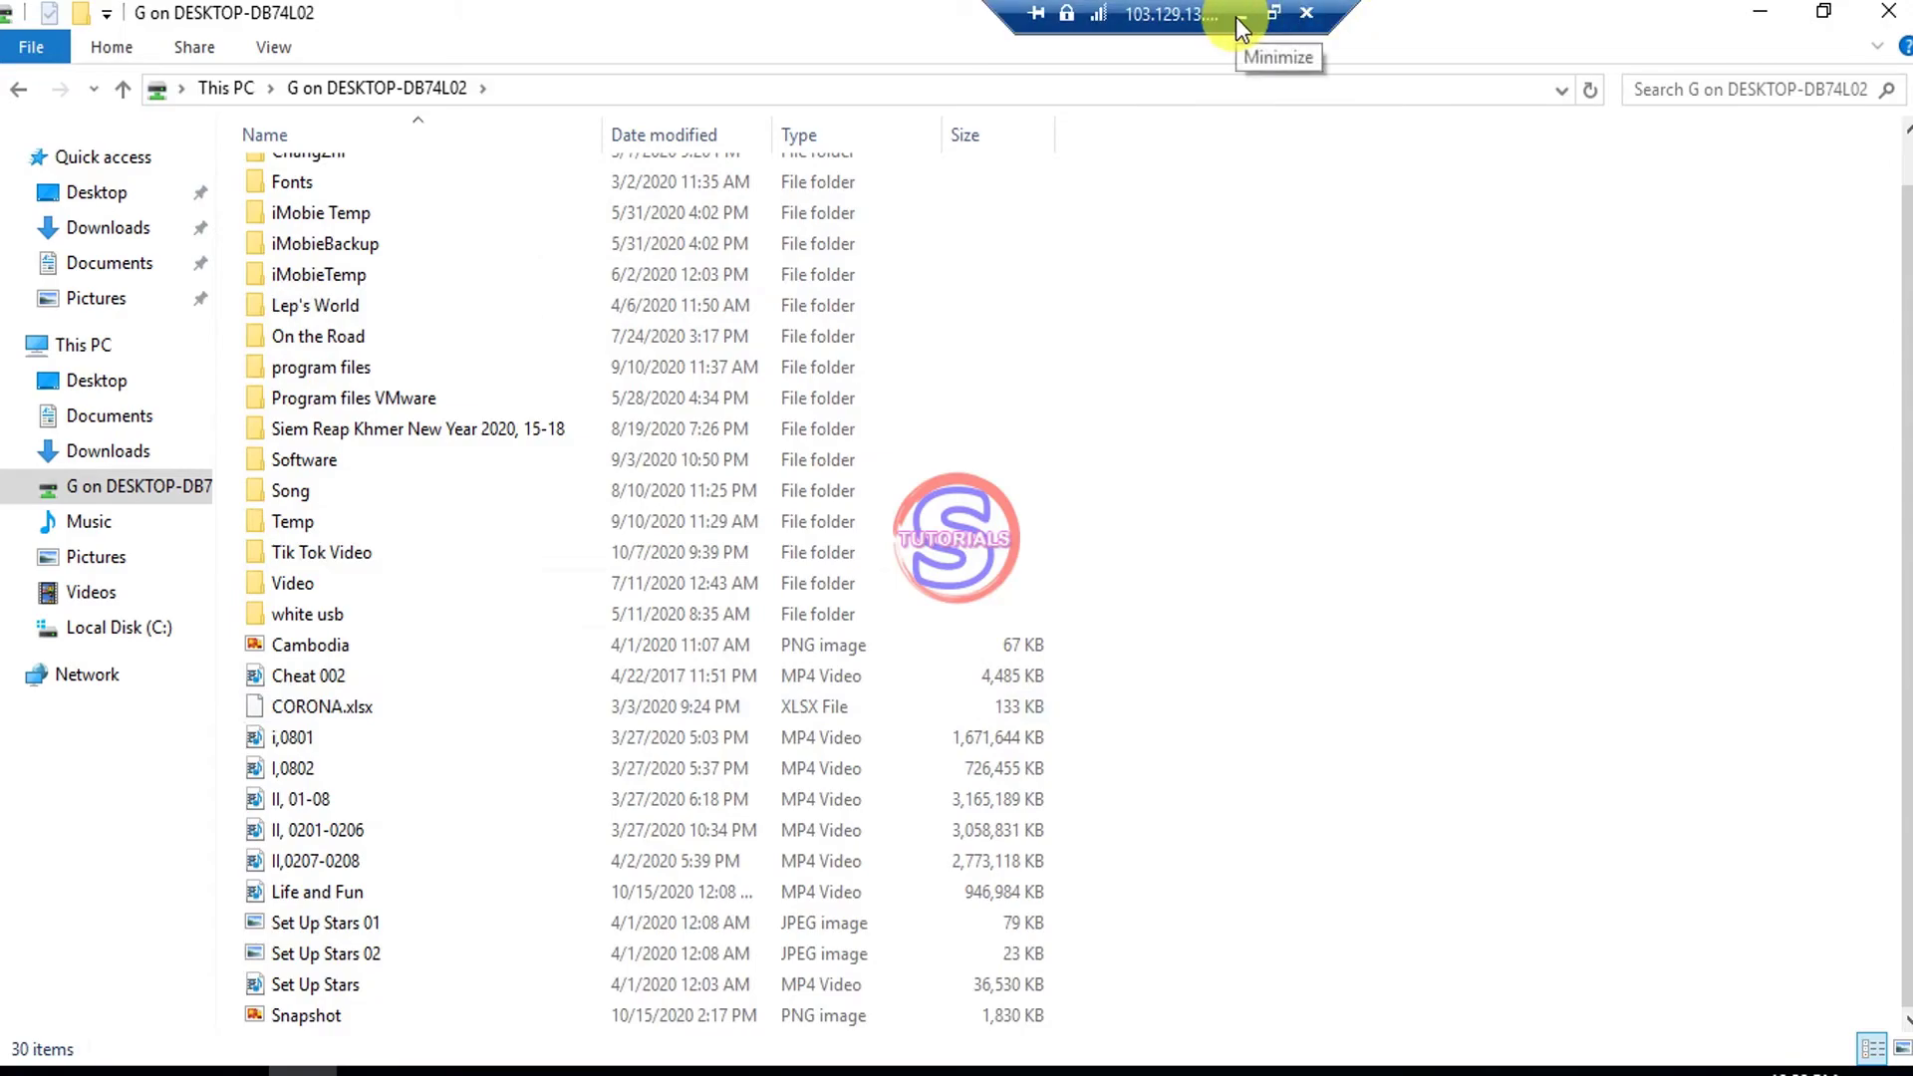
Minimize the remote session, open Local Disk (G:) on the local computer, and compare its files with the redirected drive in the session.
left_click(1239, 20)
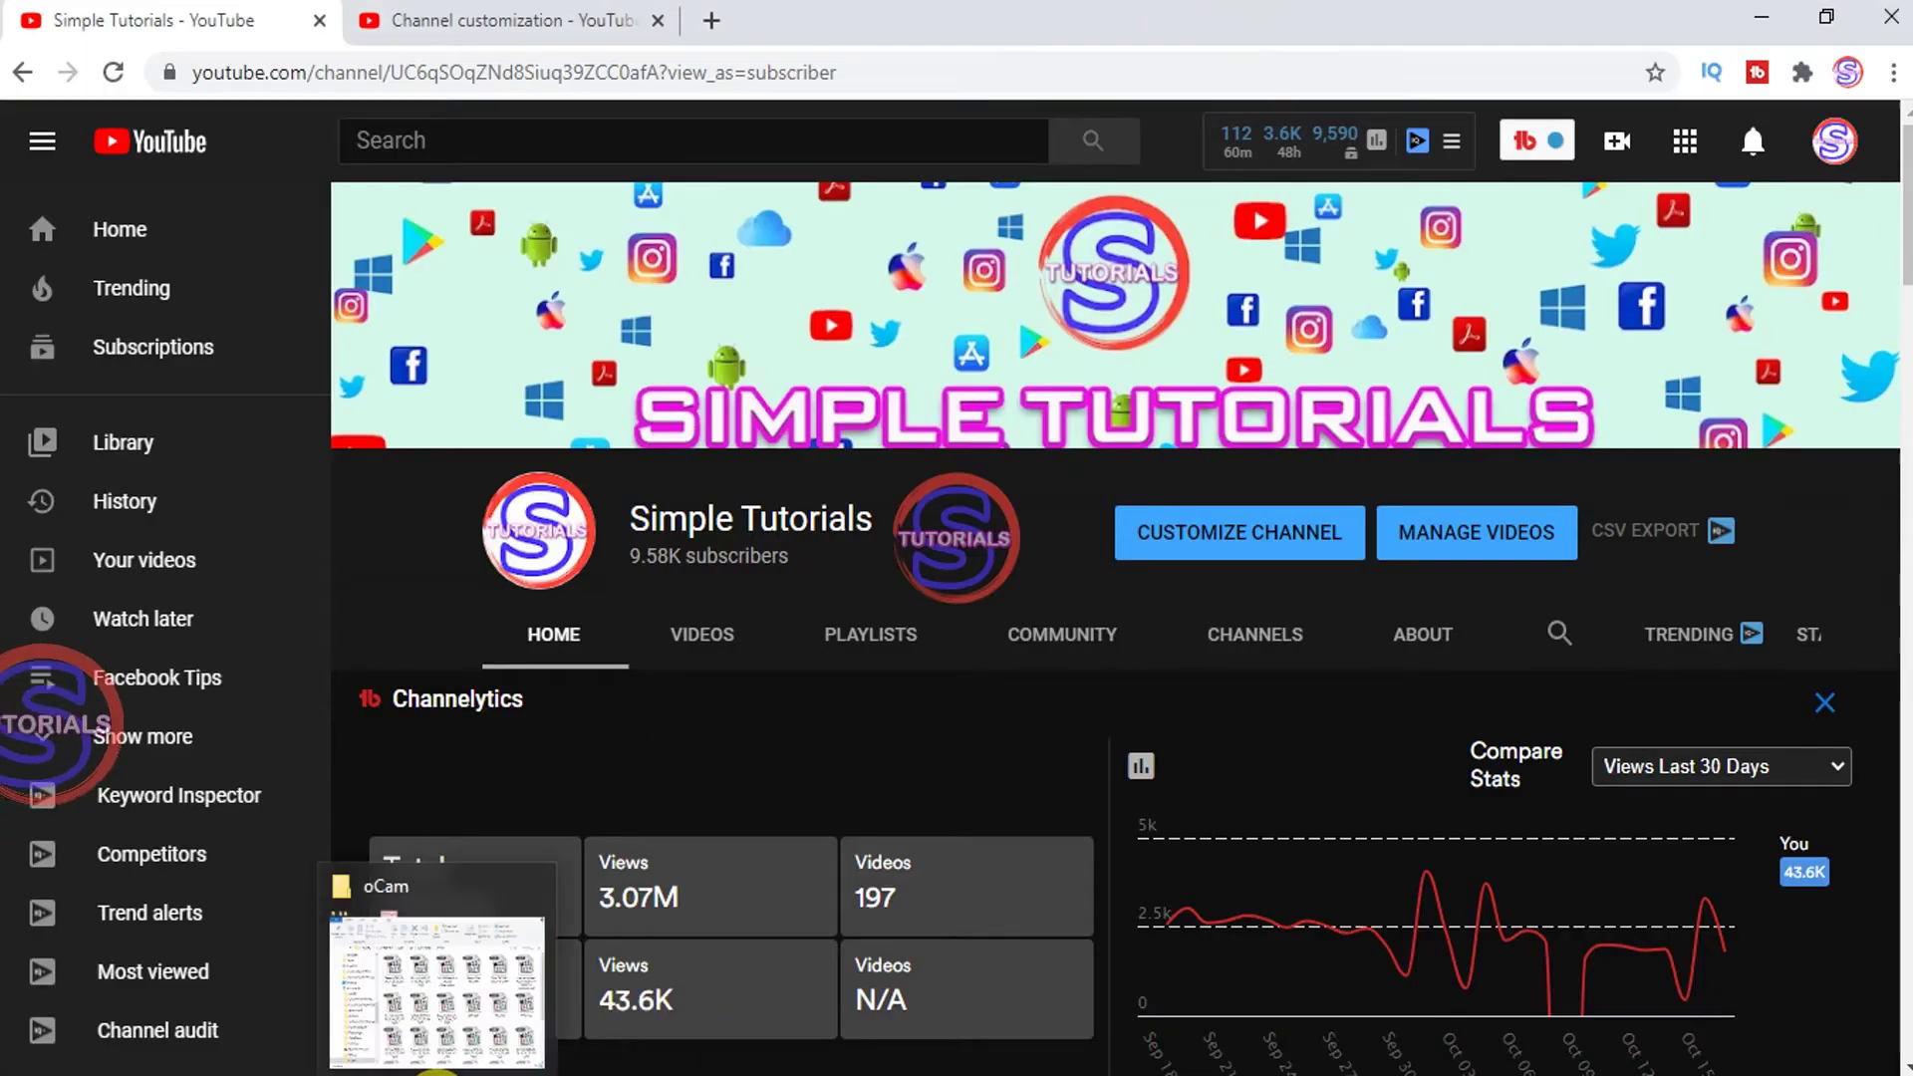
key("super+e")
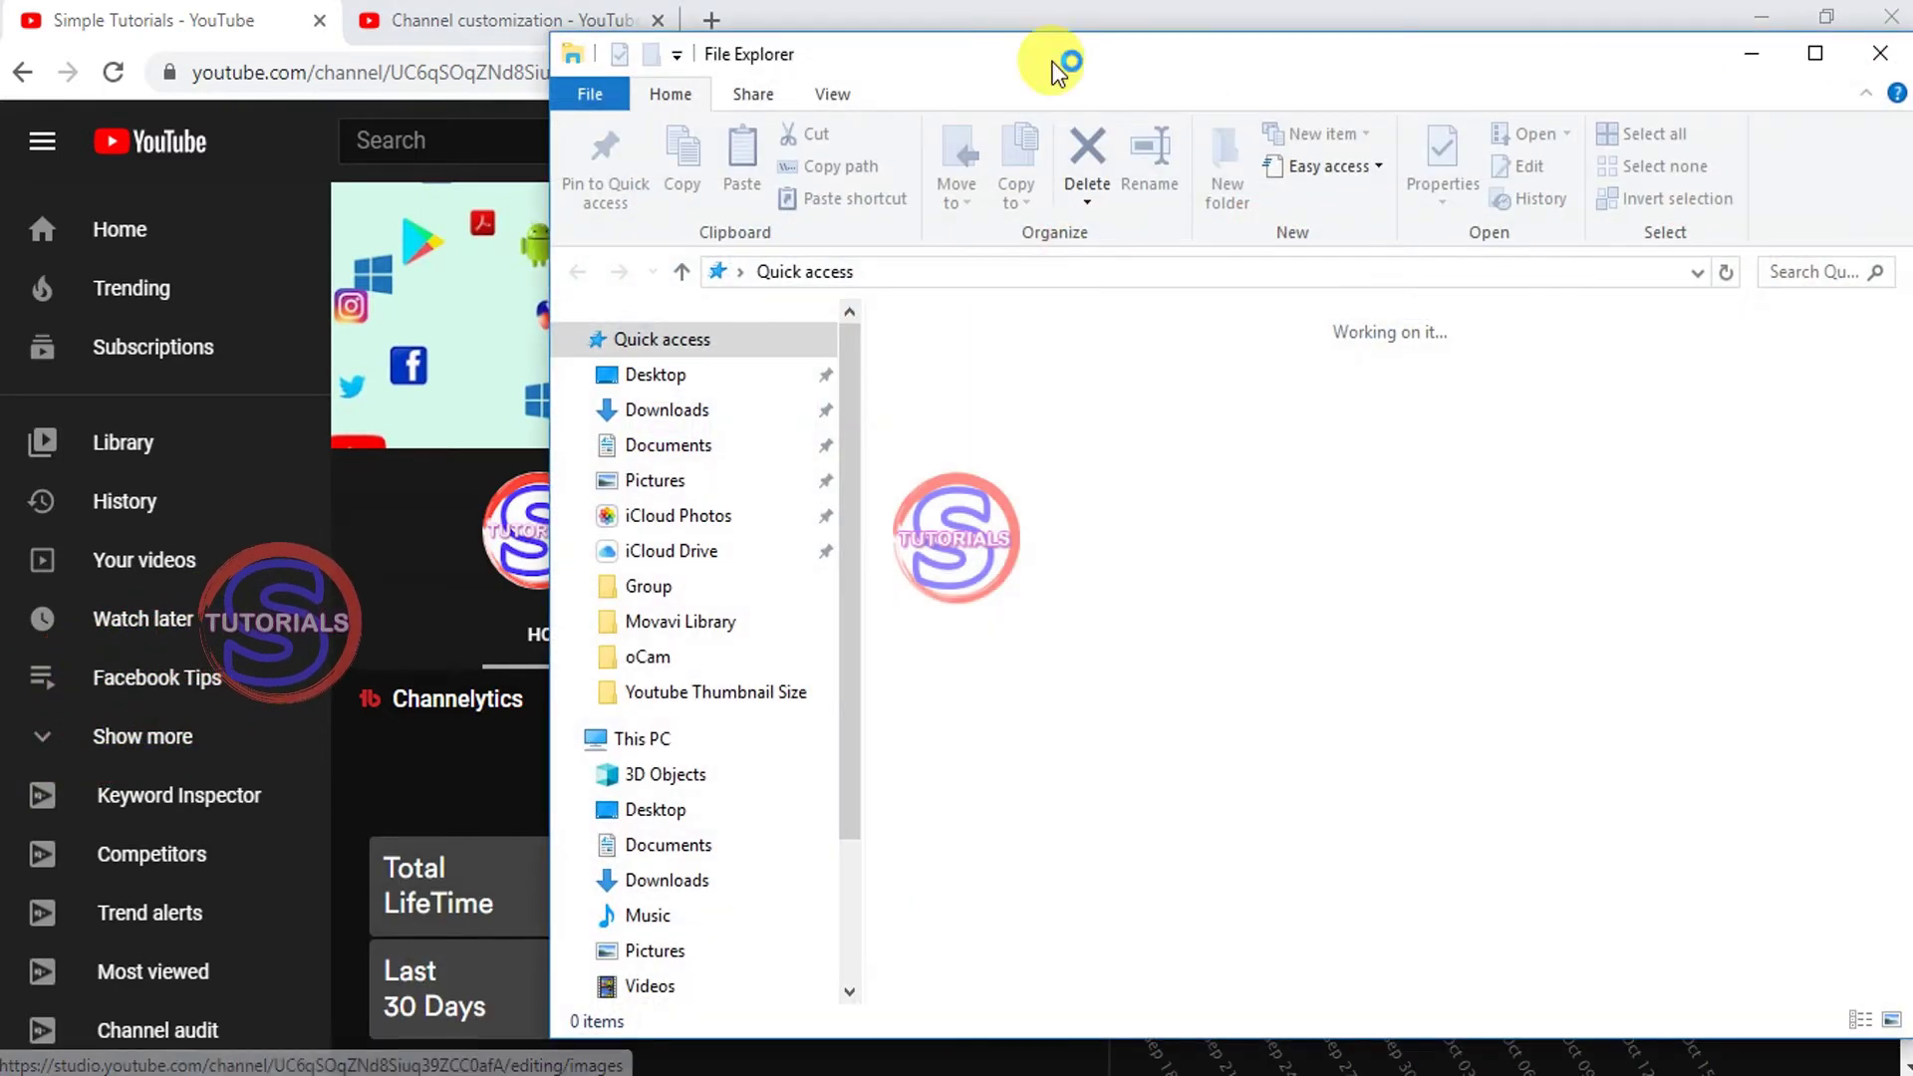
left_click(641, 739)
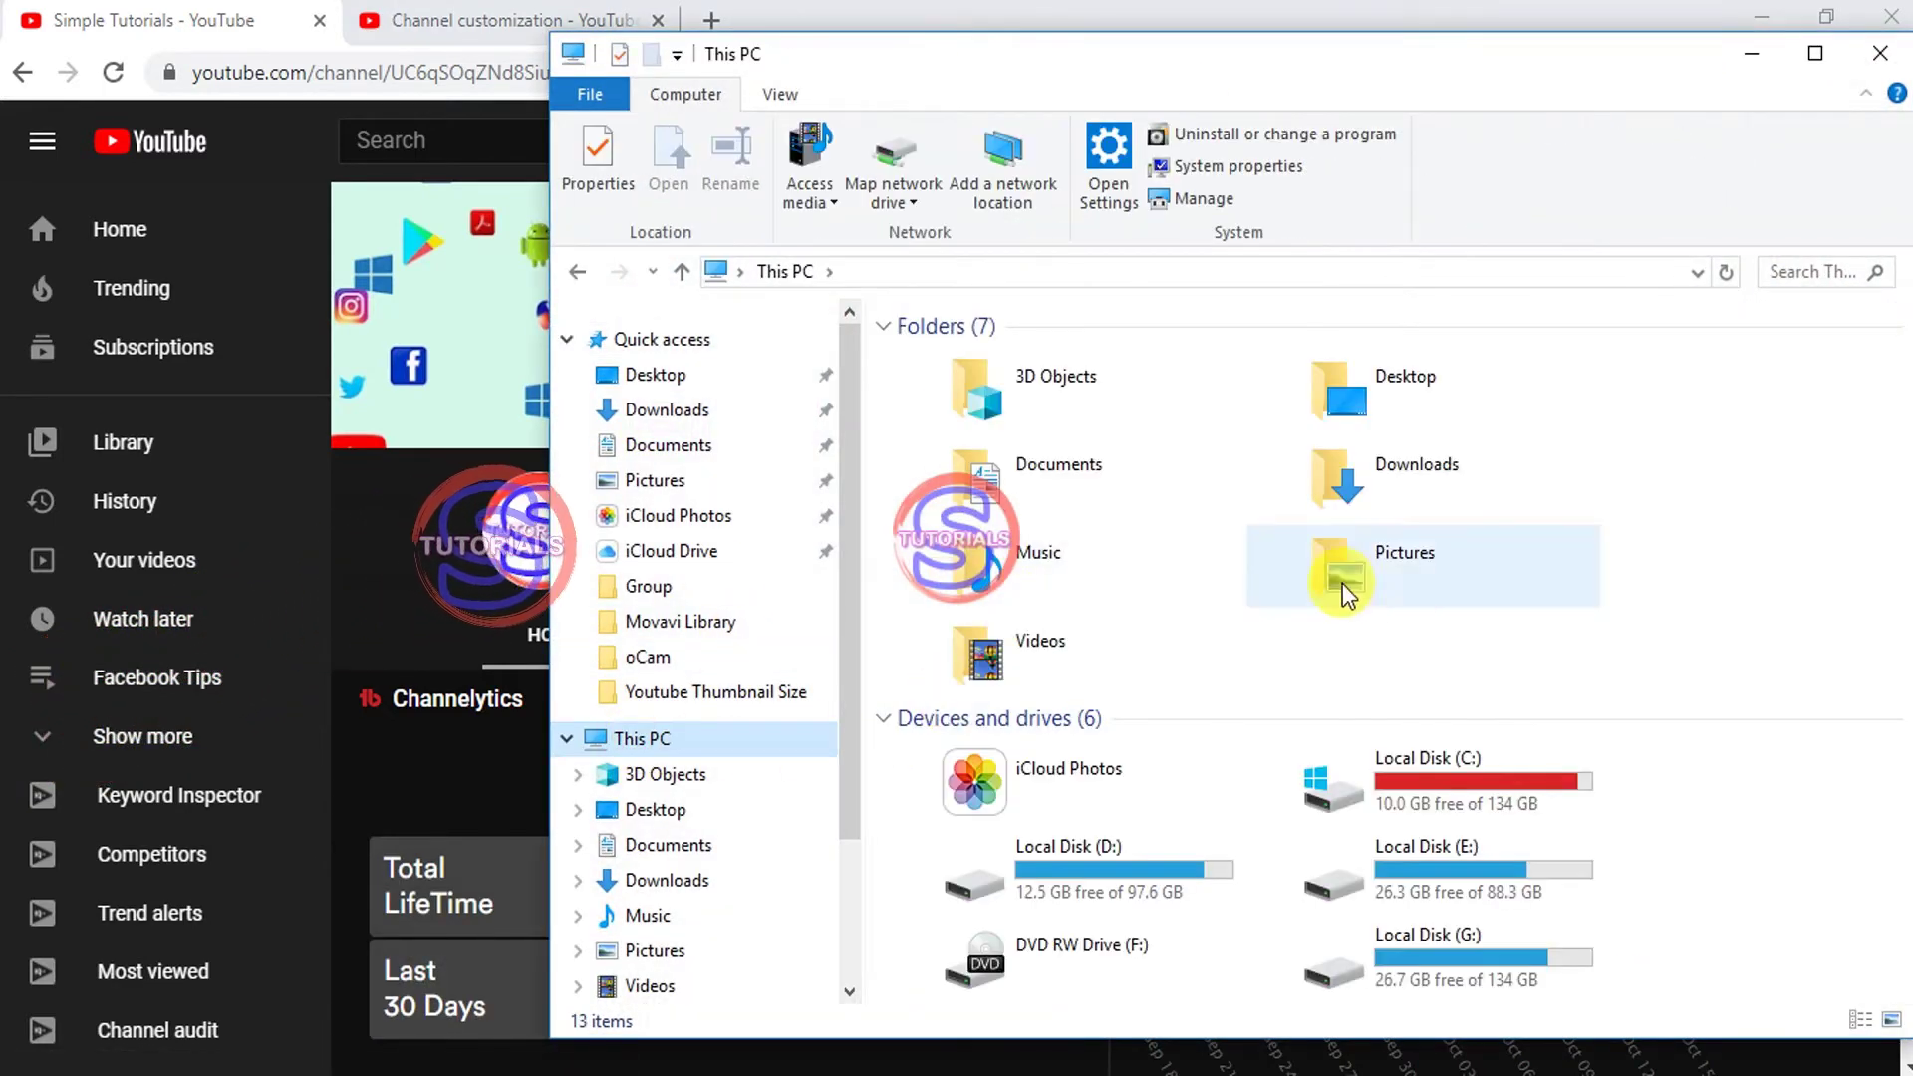
left_click(1441, 955)
double_click(1441, 954)
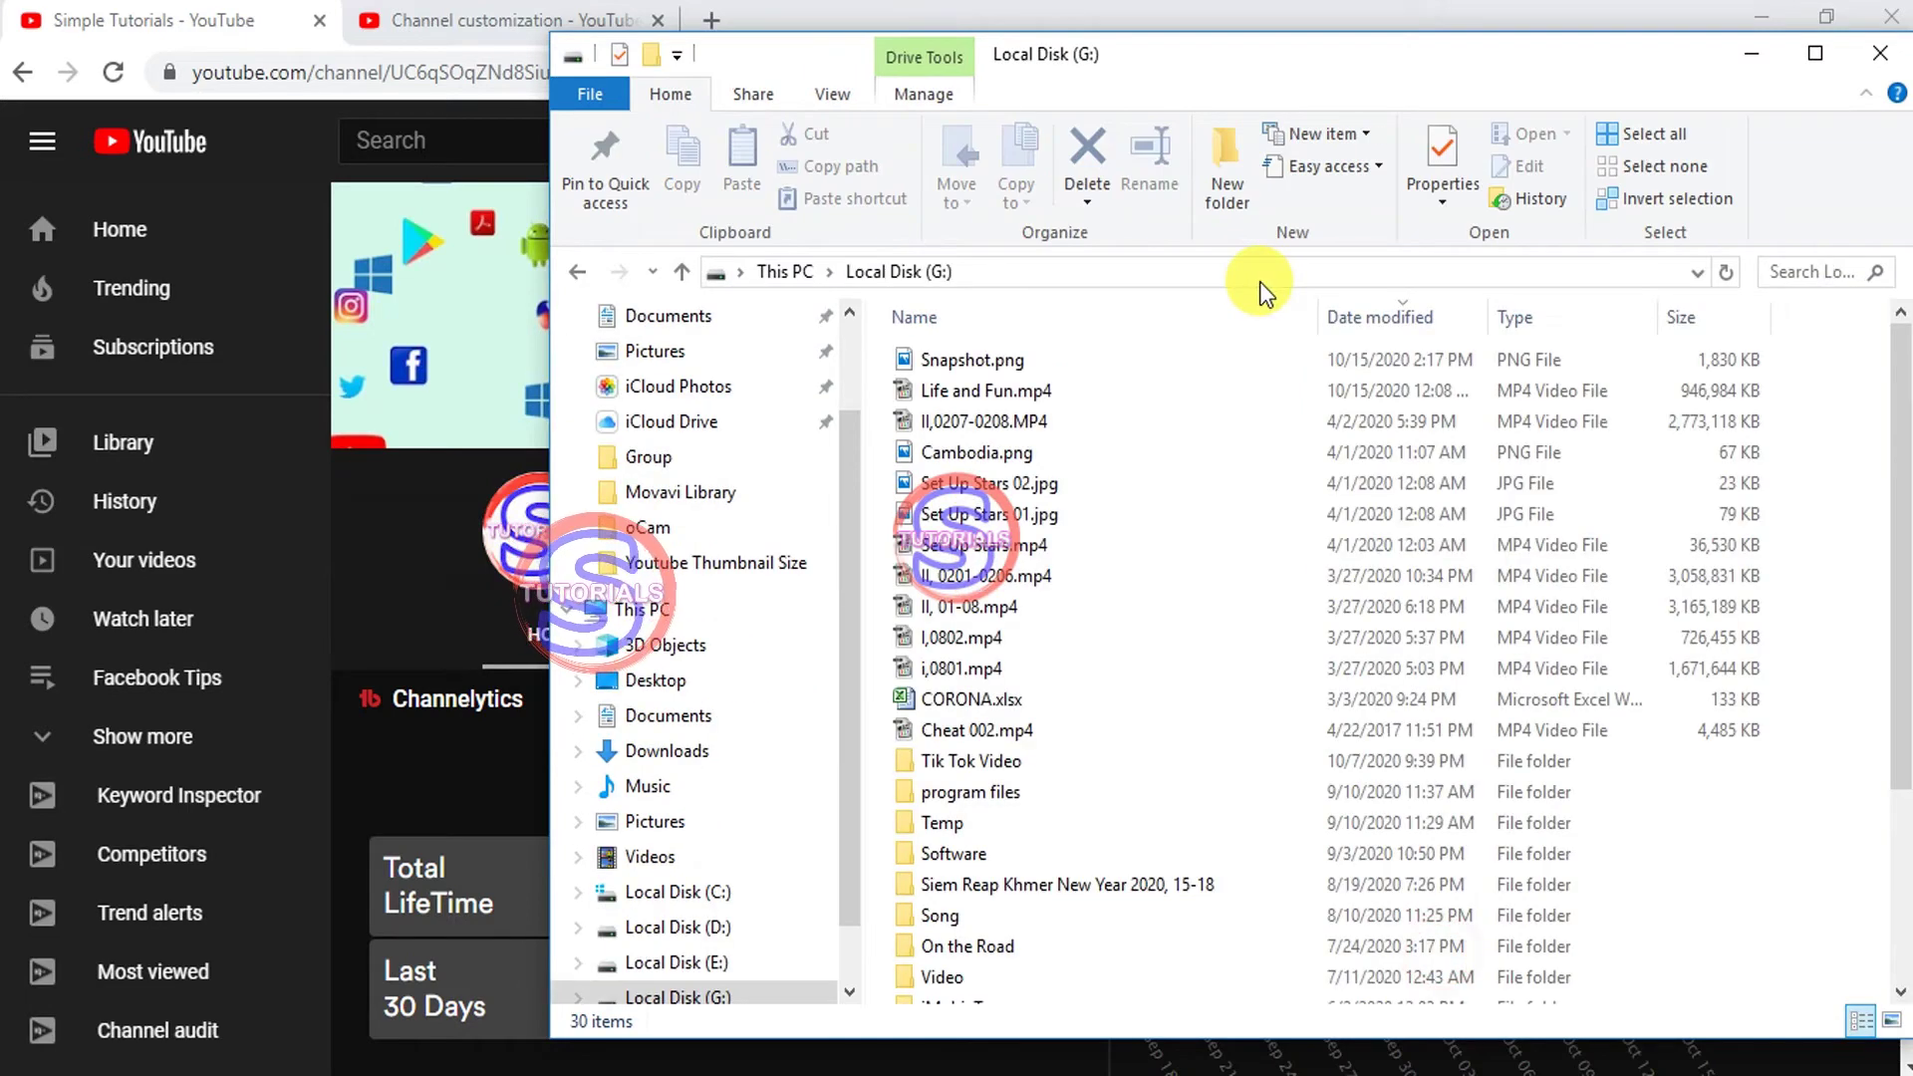
scroll(1019, 696, "down", 1)
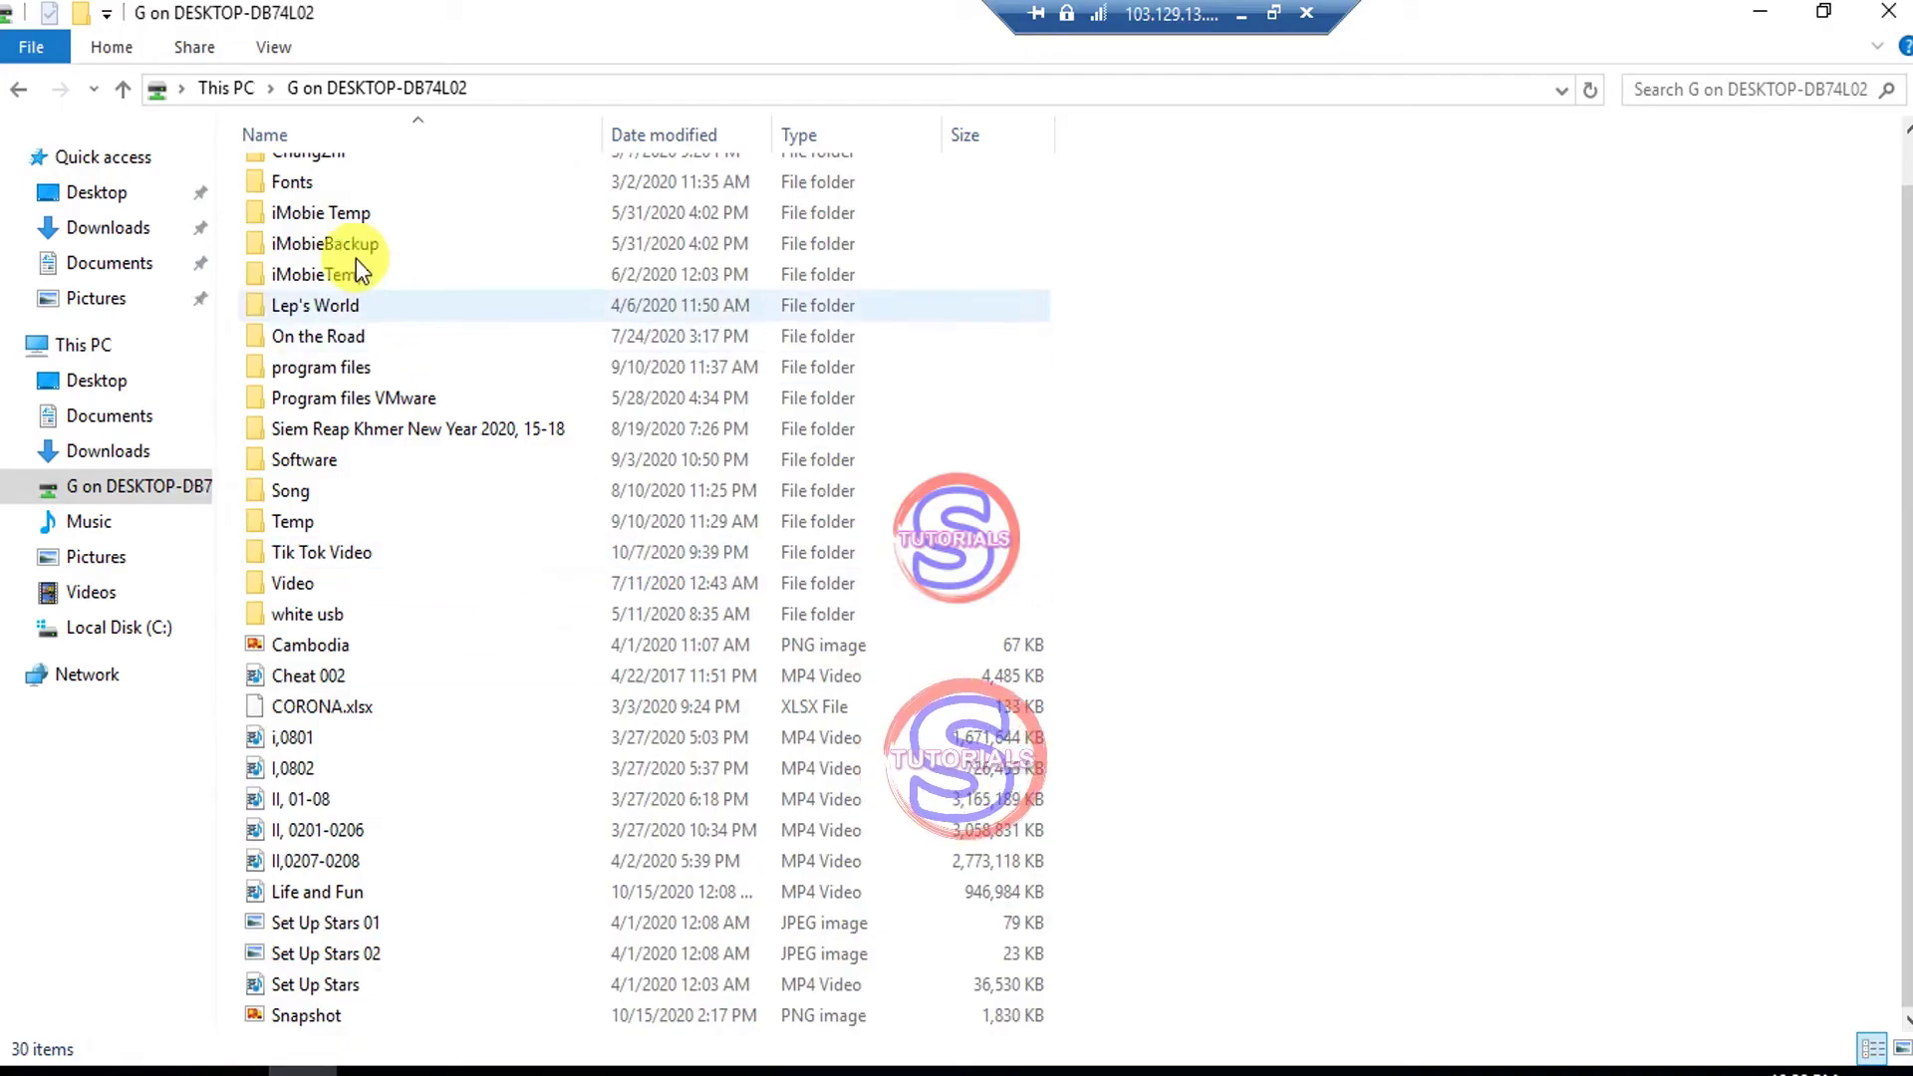
scroll(356, 259, "up", 1)
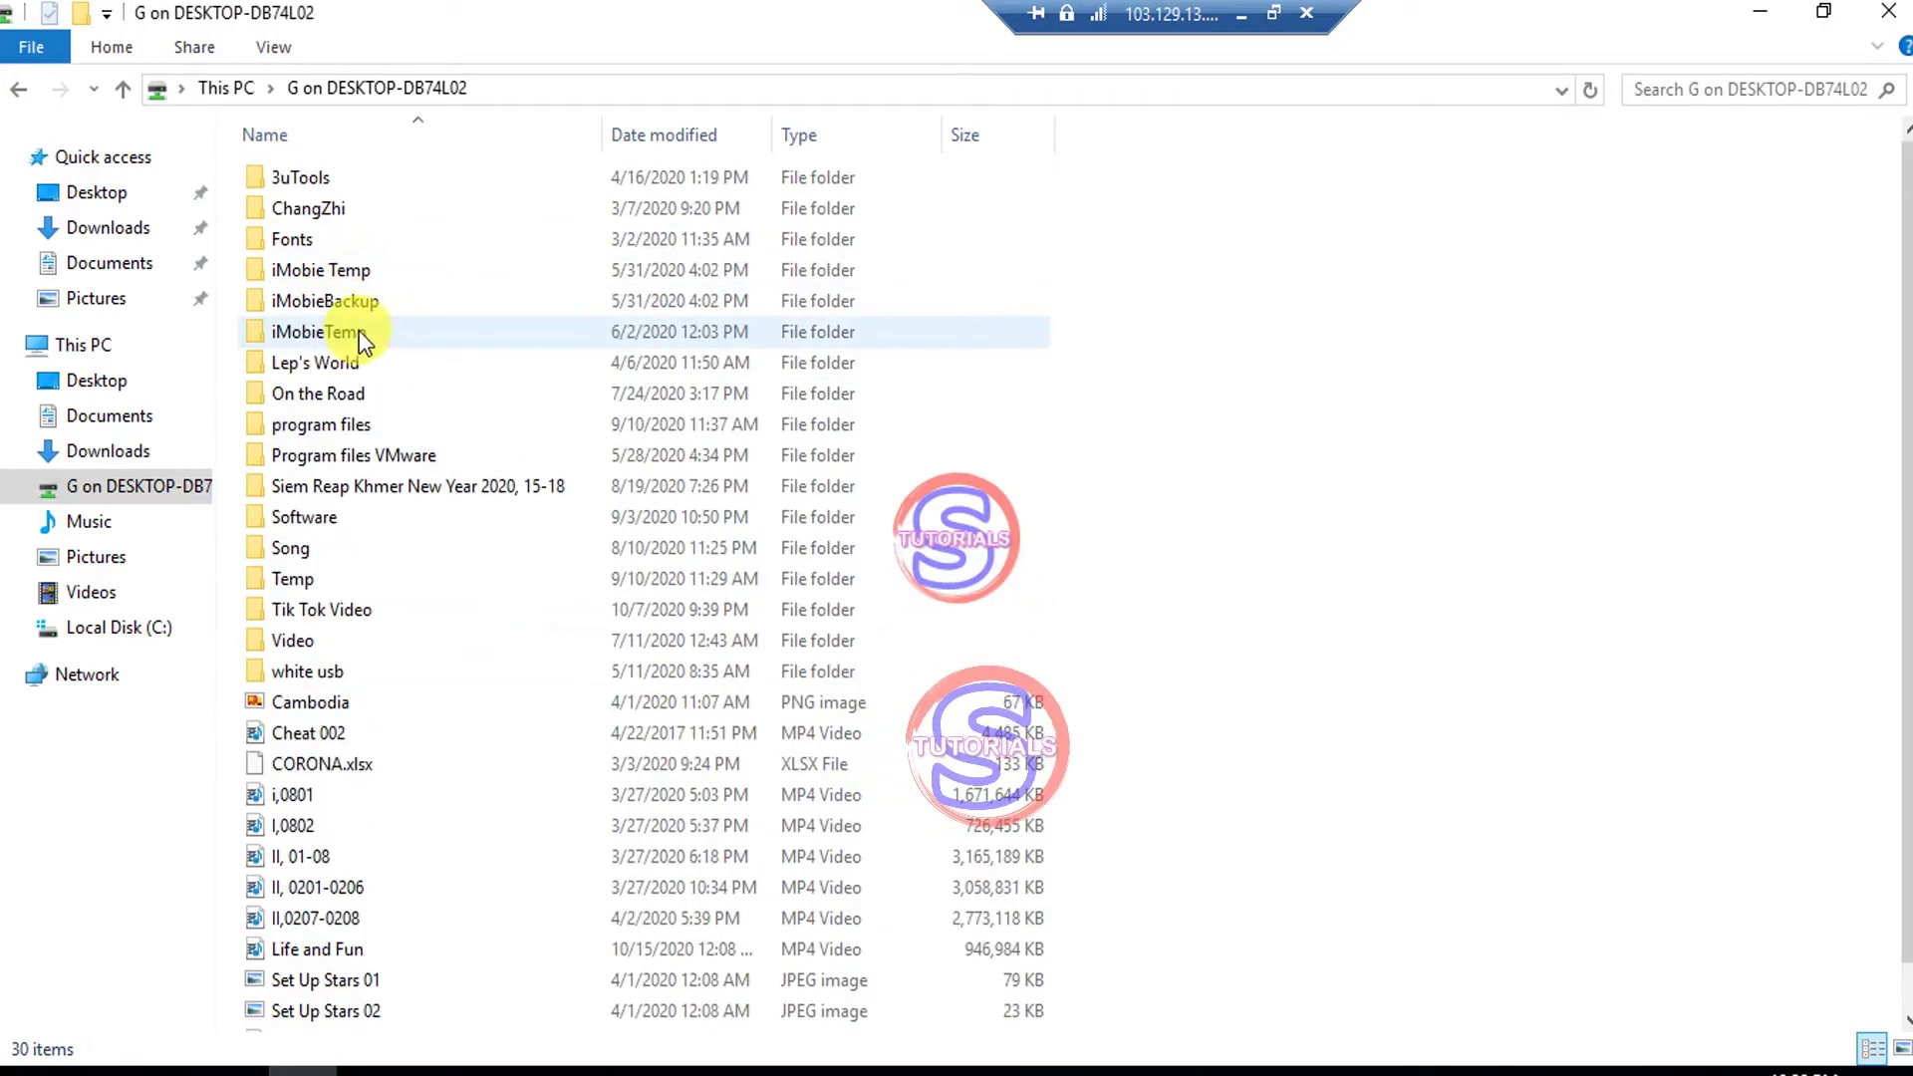
scroll(361, 721, "down", 1)
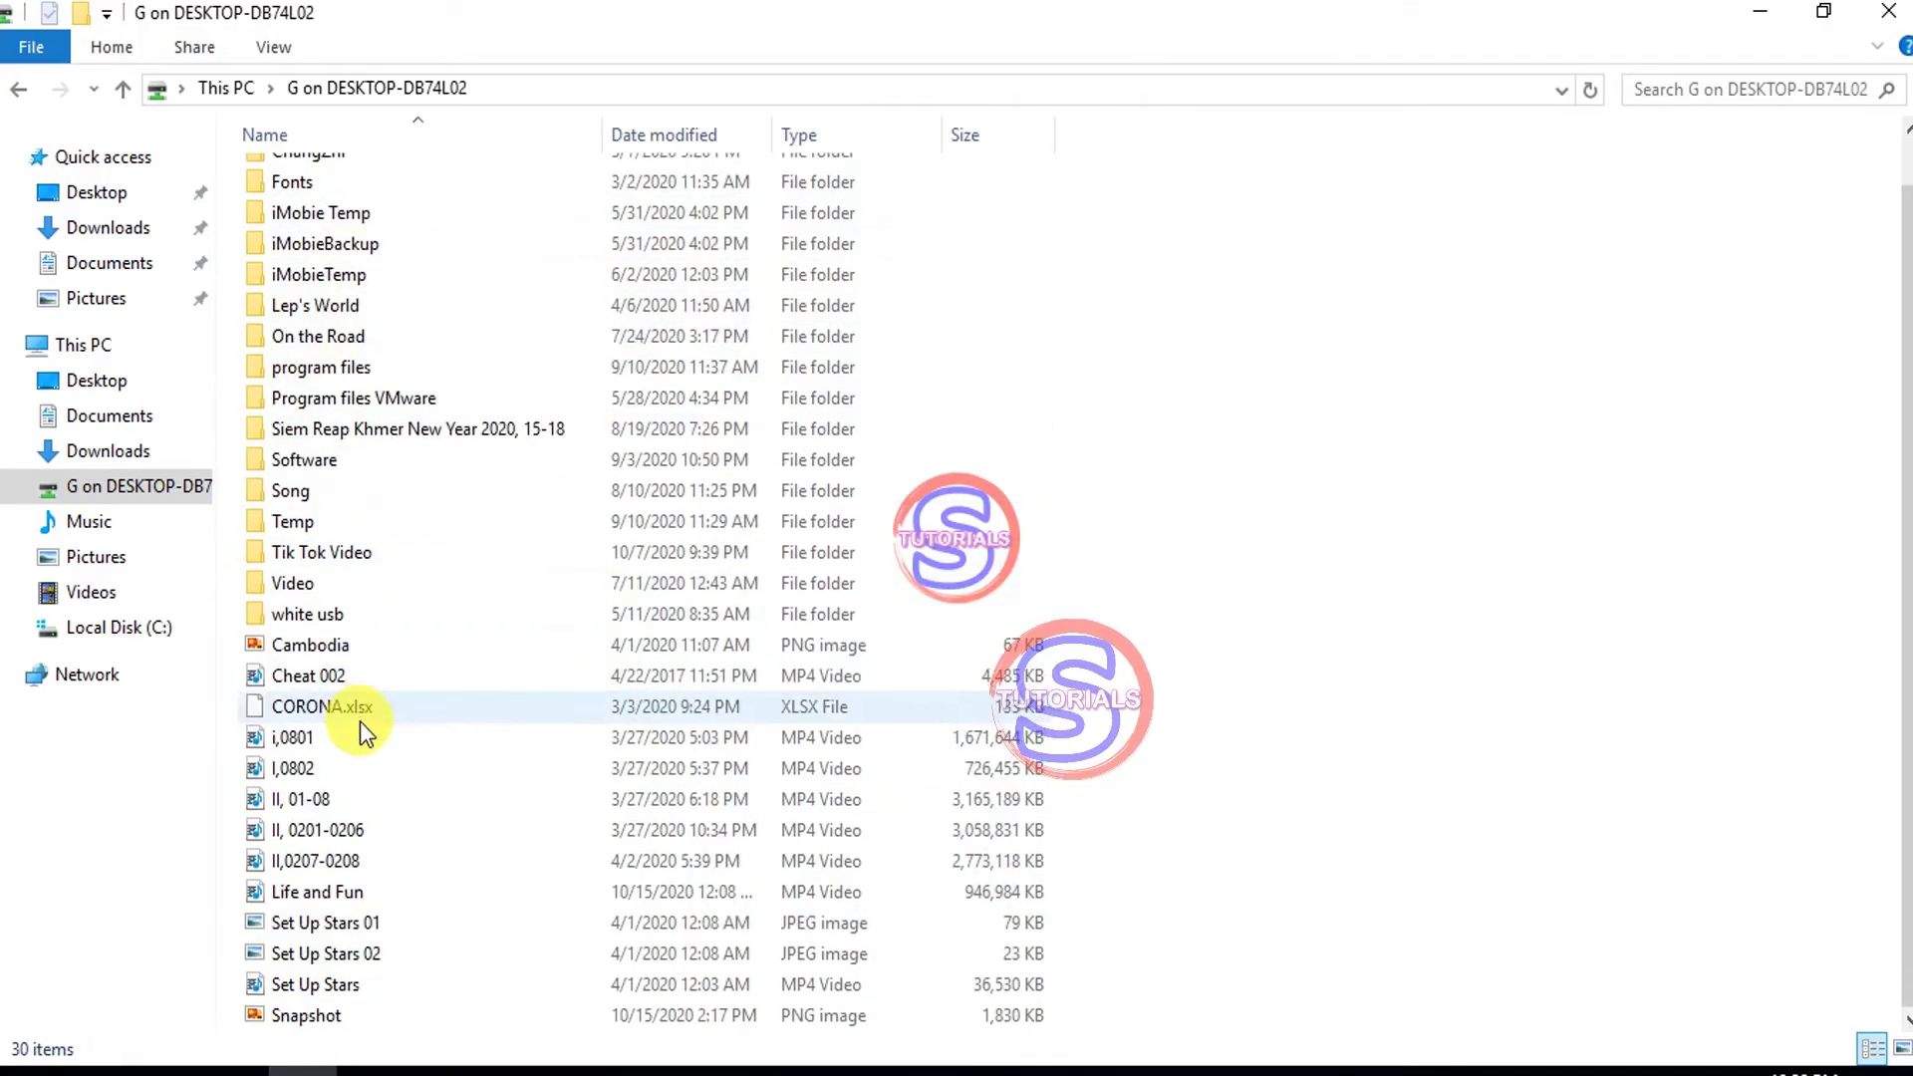
Select the Cheat 002 video on the redirected G drive, leave that window, and disconnect the remote session.
scroll(375, 777, "up", 1)
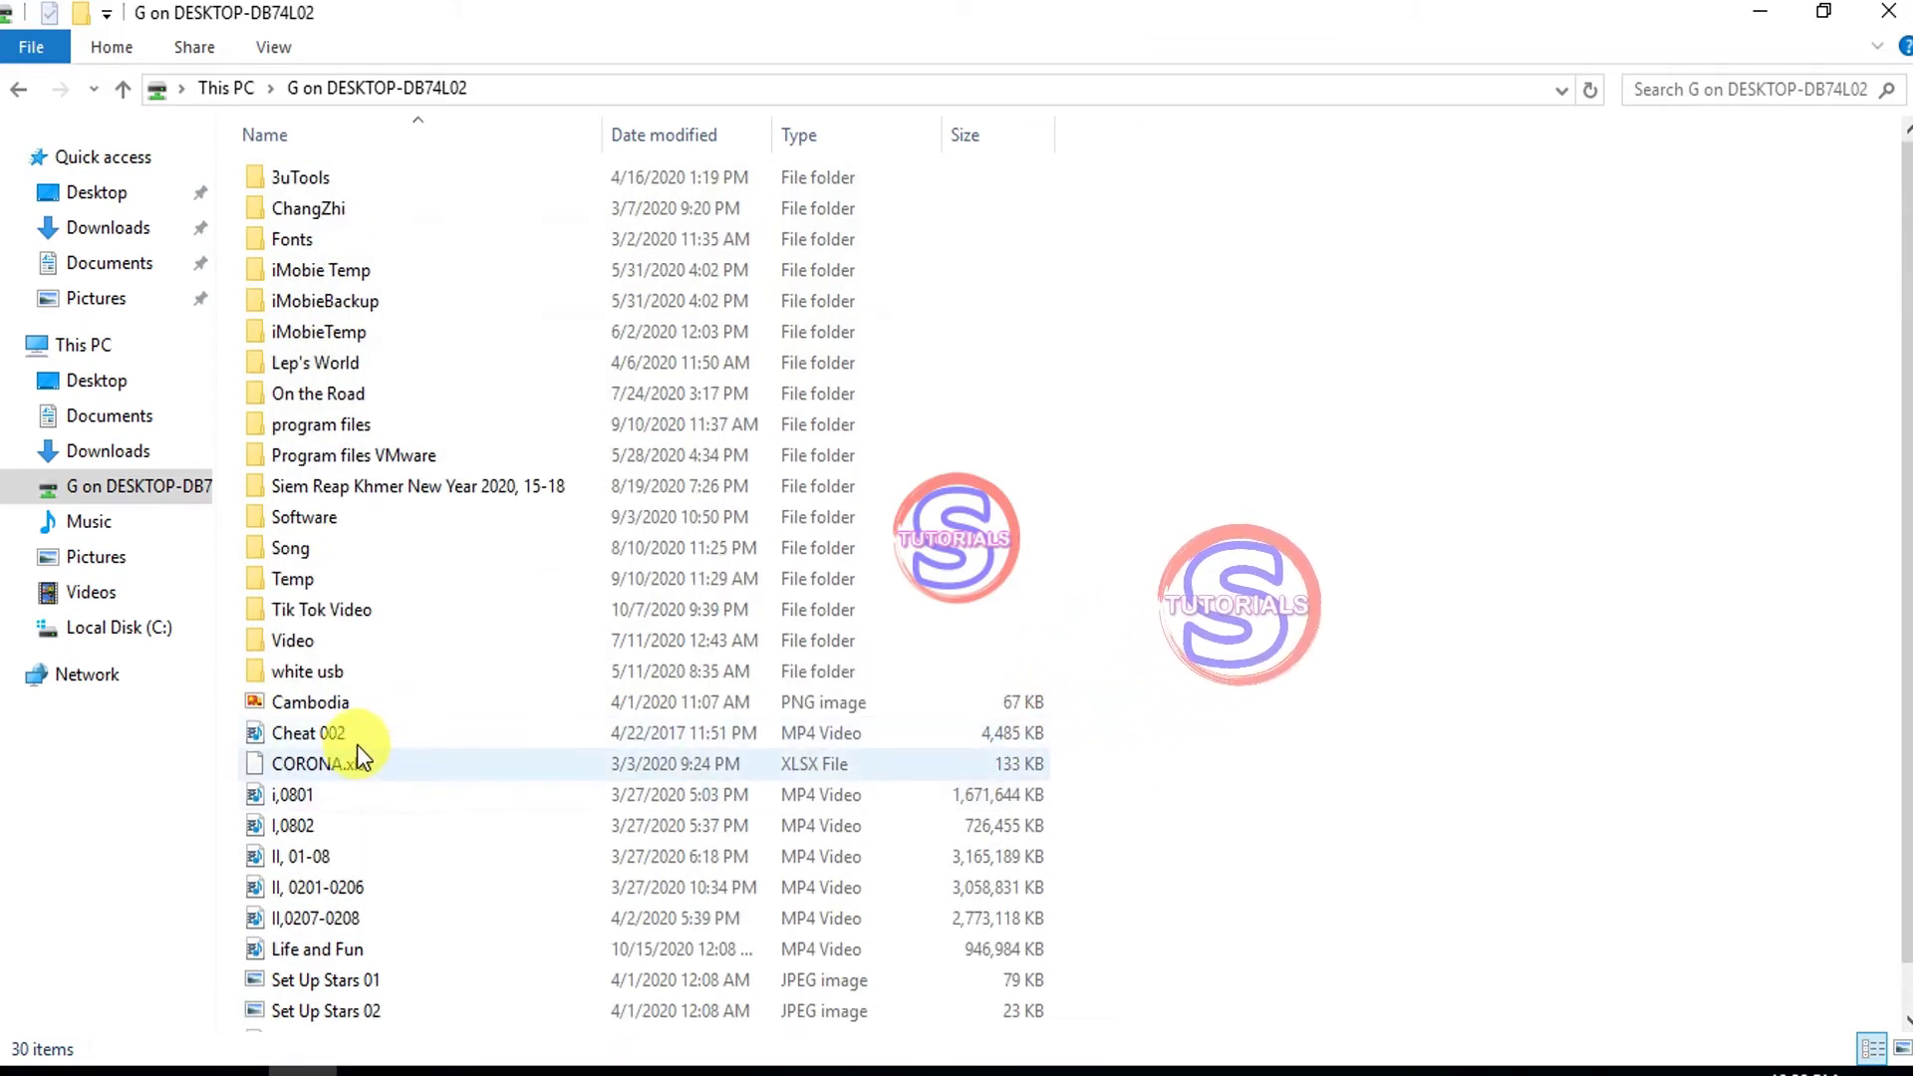
left_click(319, 737)
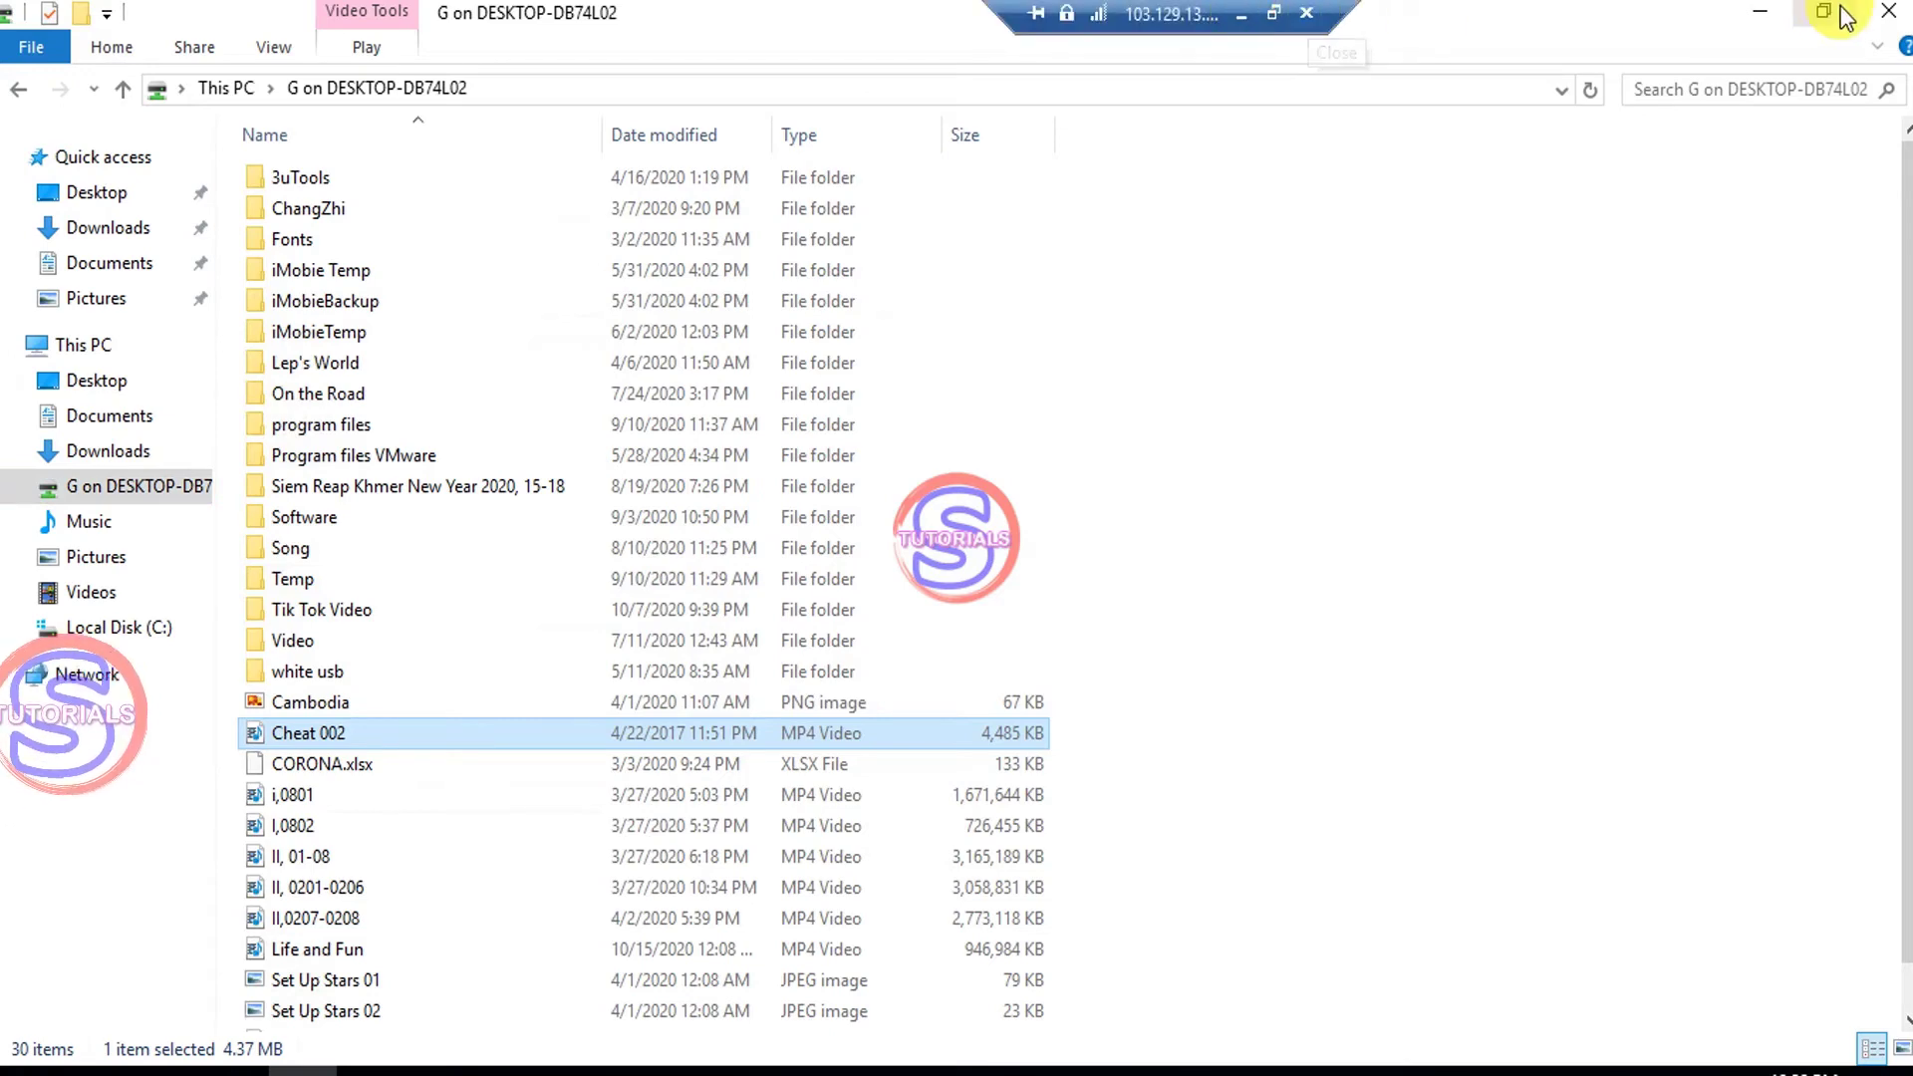
left_click(1760, 12)
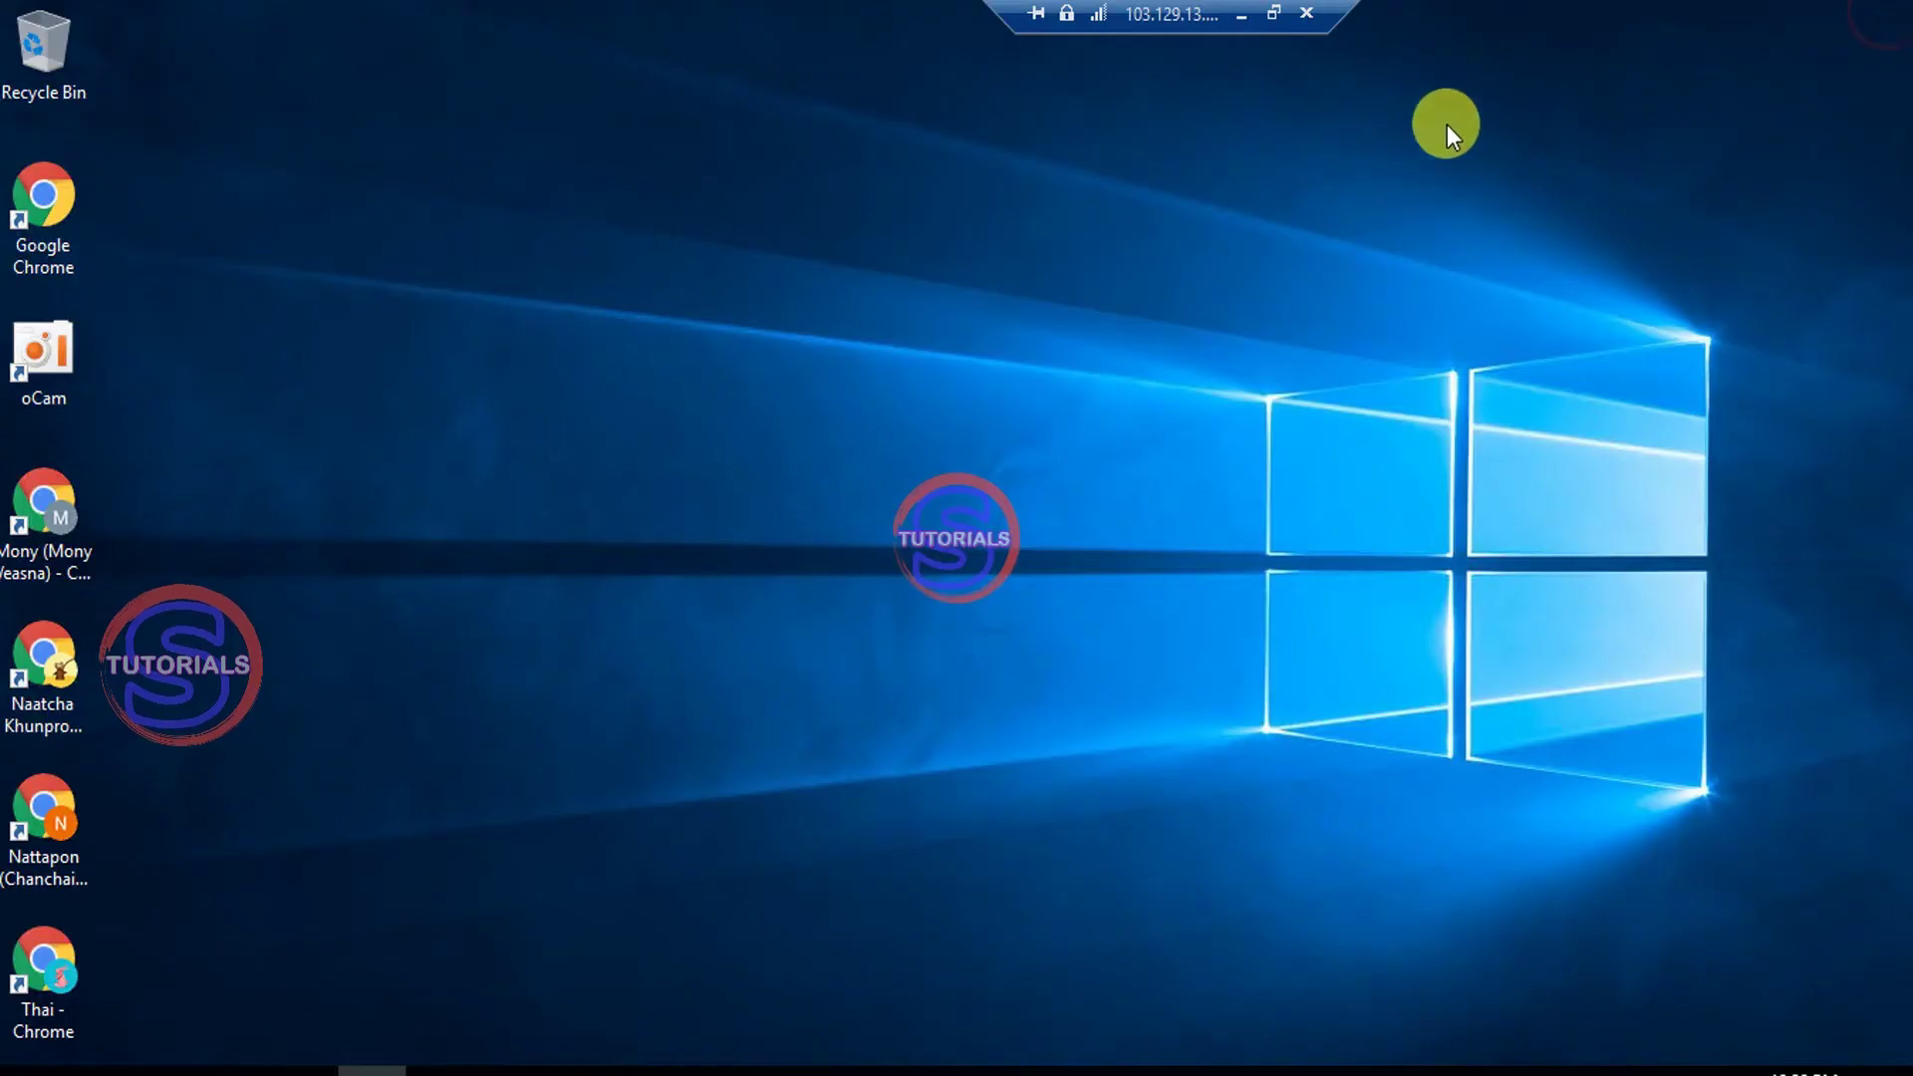
left_click(1307, 14)
left_click(1042, 607)
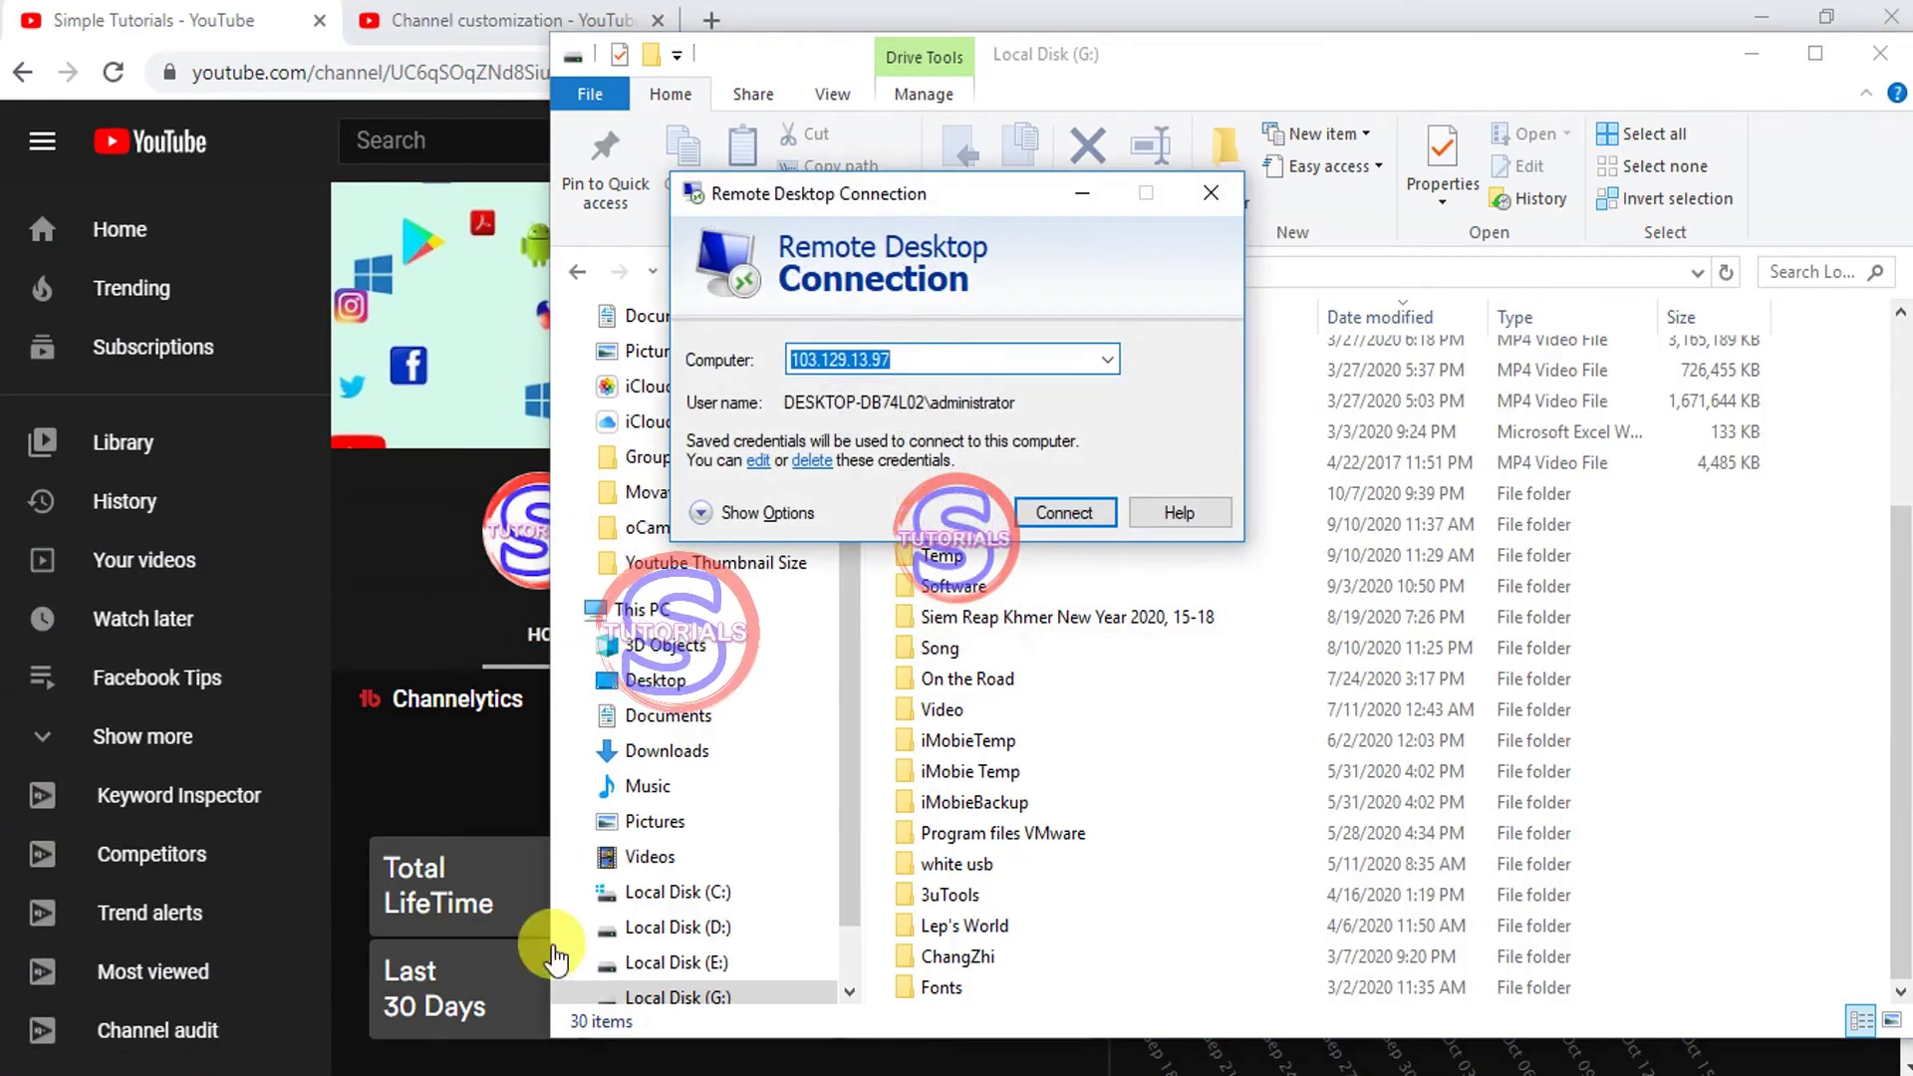
Uncheck Local Disk (G:) among the drives shared with the remote session and return to the general connection settings.
left_click(696, 512)
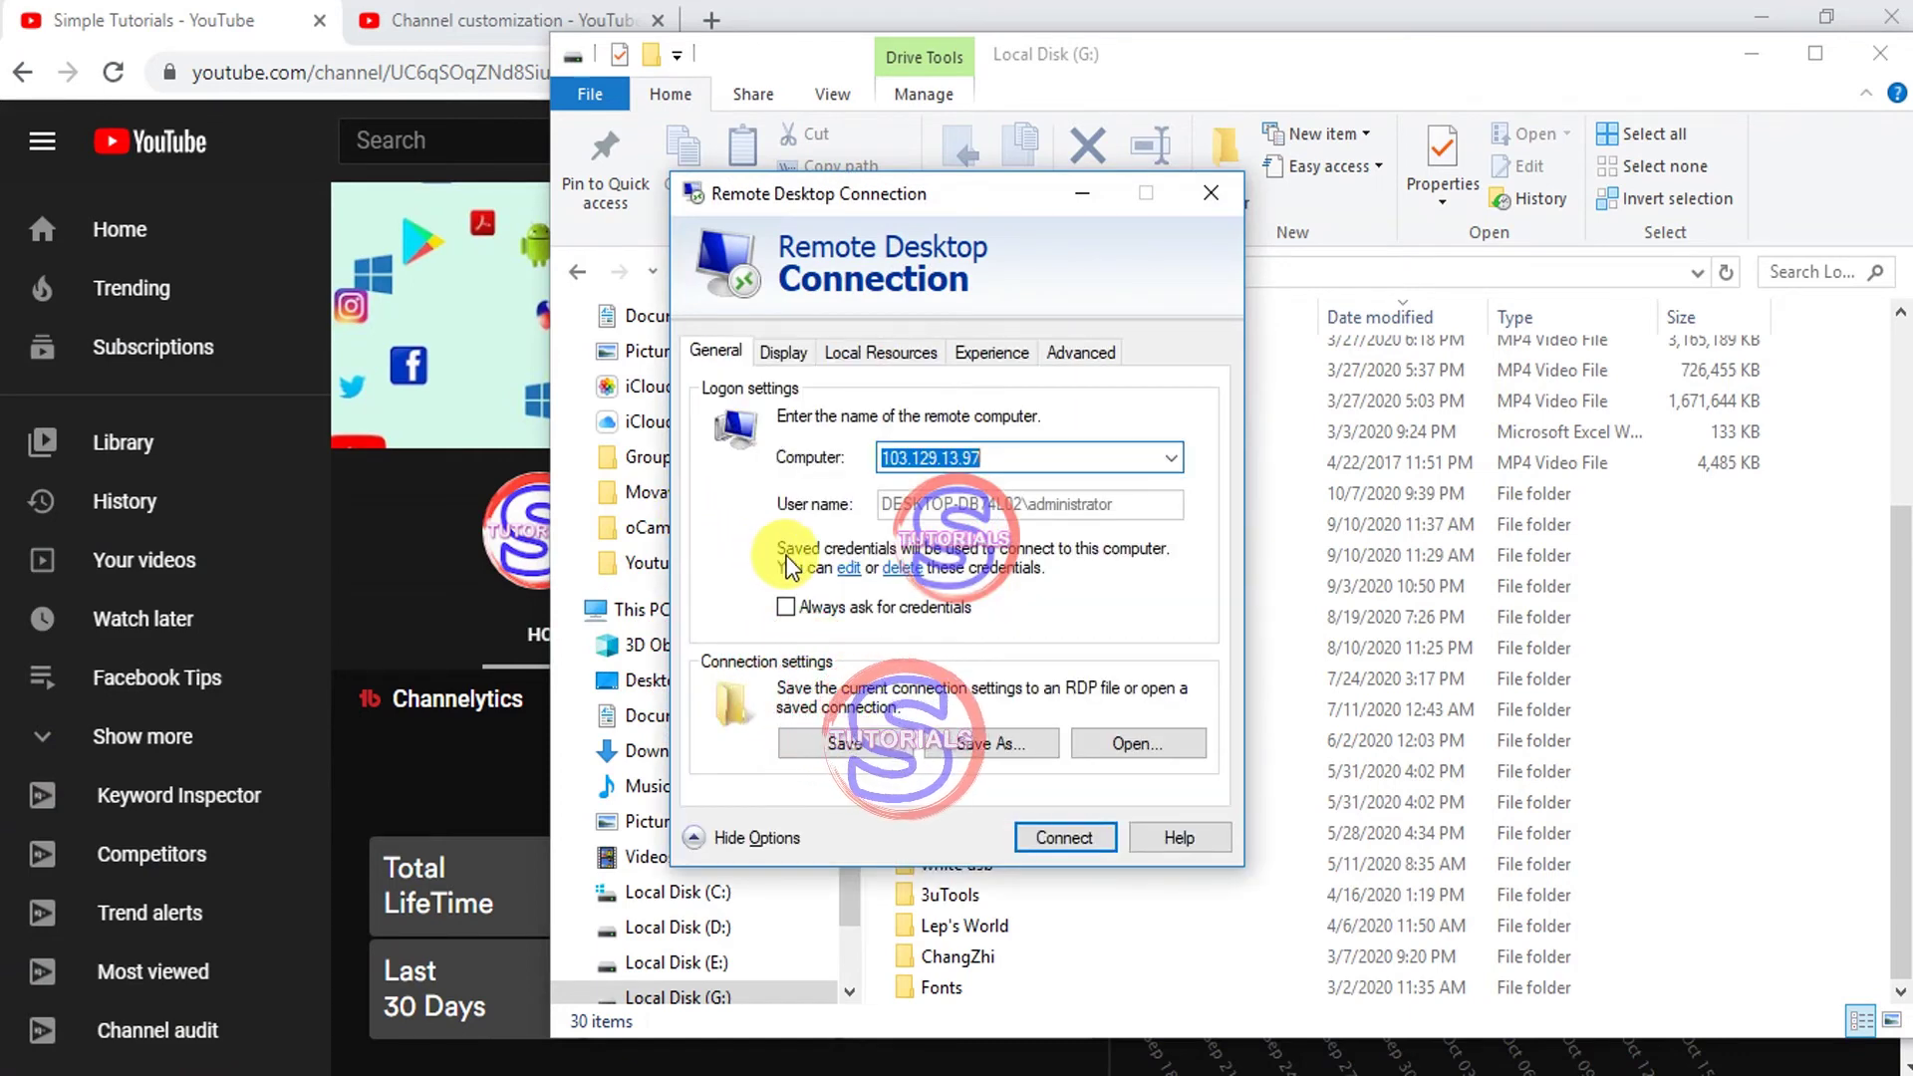
left_click(895, 352)
left_click(854, 754)
left_click(780, 705)
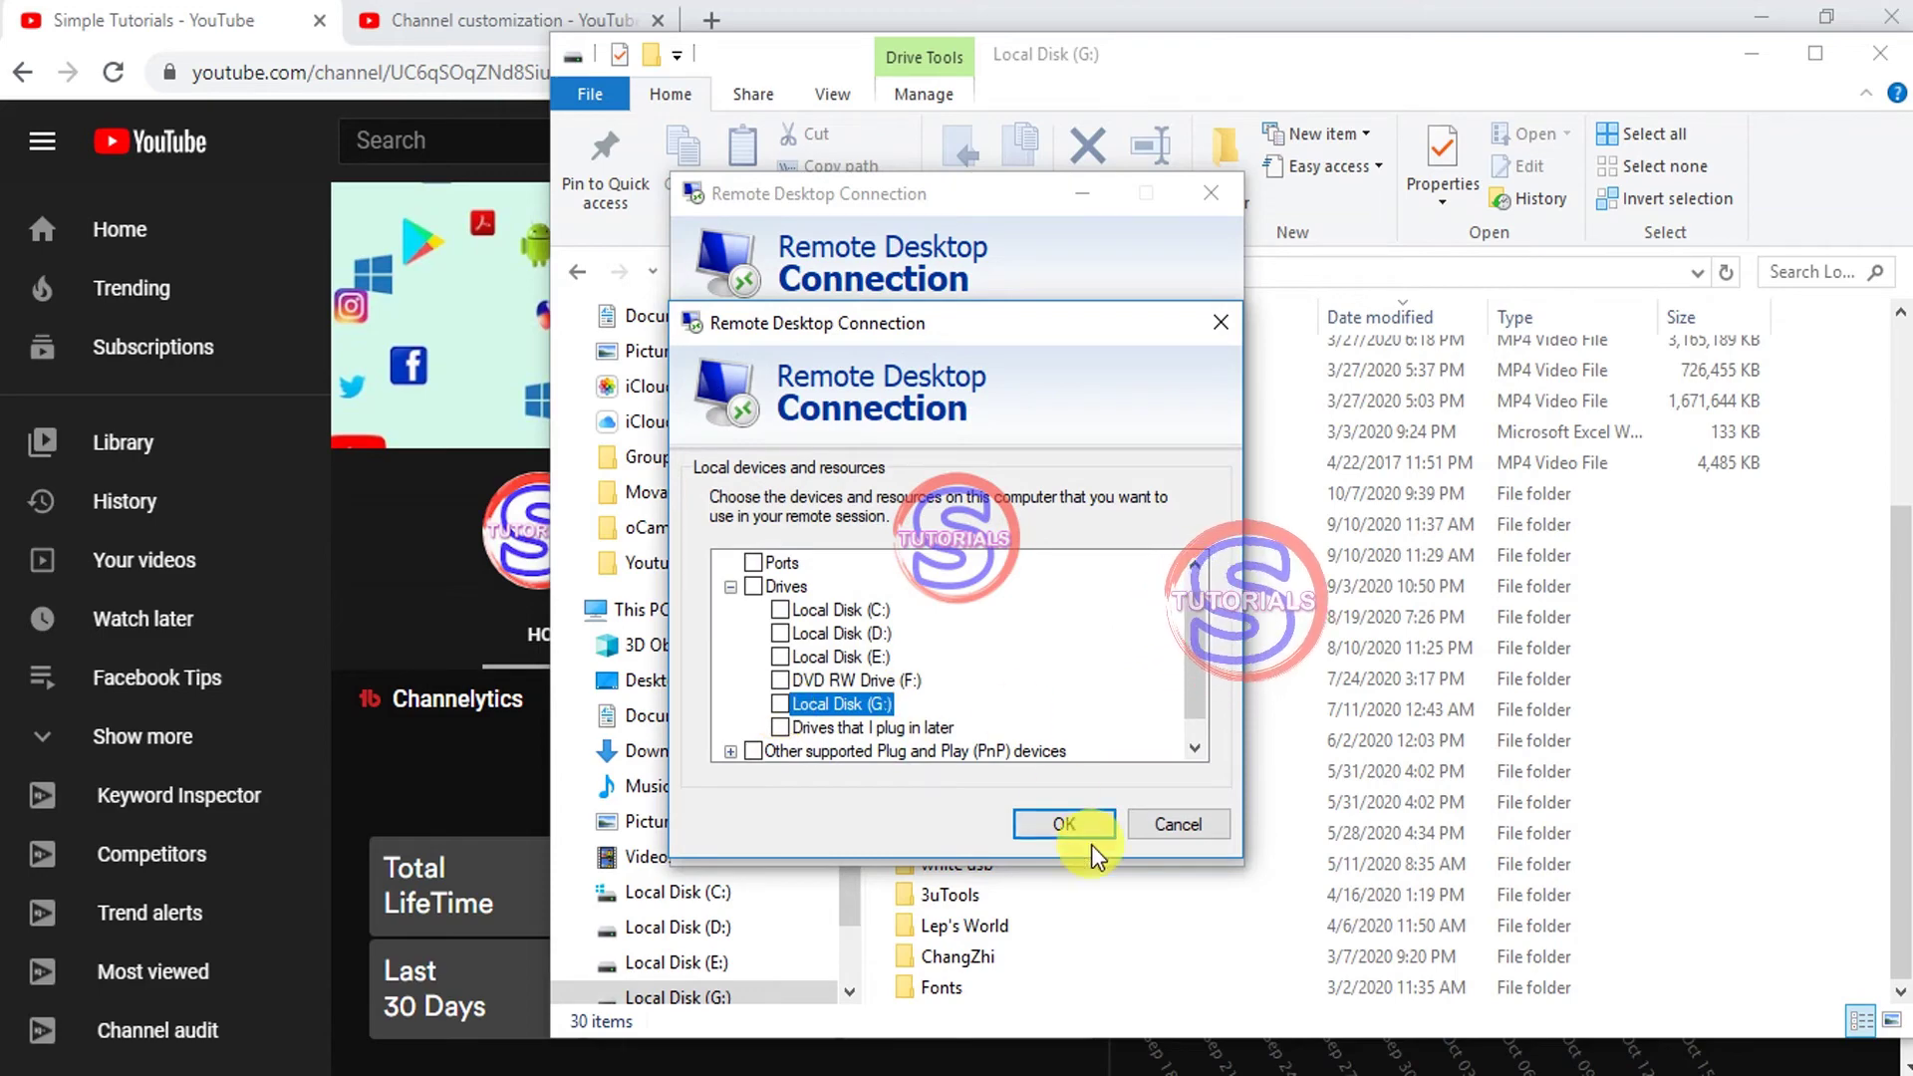
left_click(1064, 824)
left_click(716, 351)
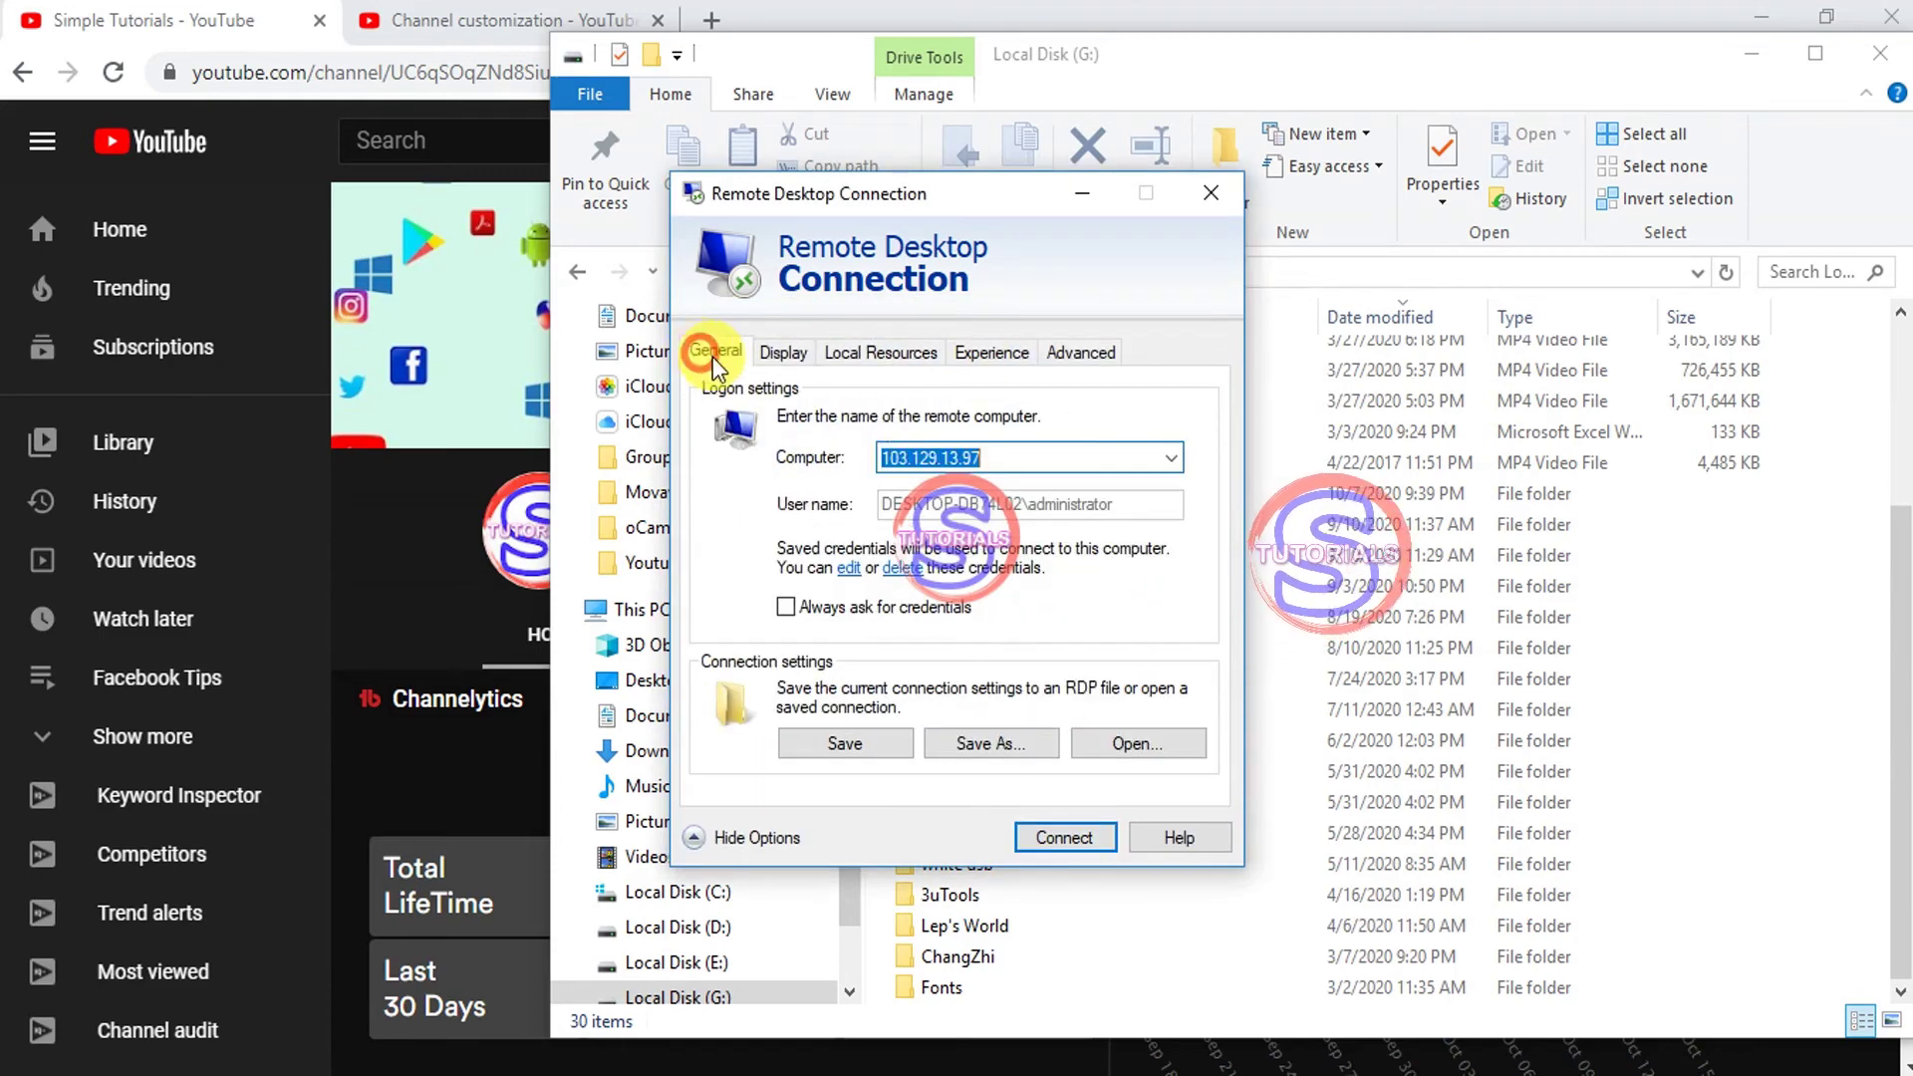
Try repeatedly to connect to 103.129.13.97, accepting the certificate warning and dismissing each error, and close the connection window.
left_click(1062, 837)
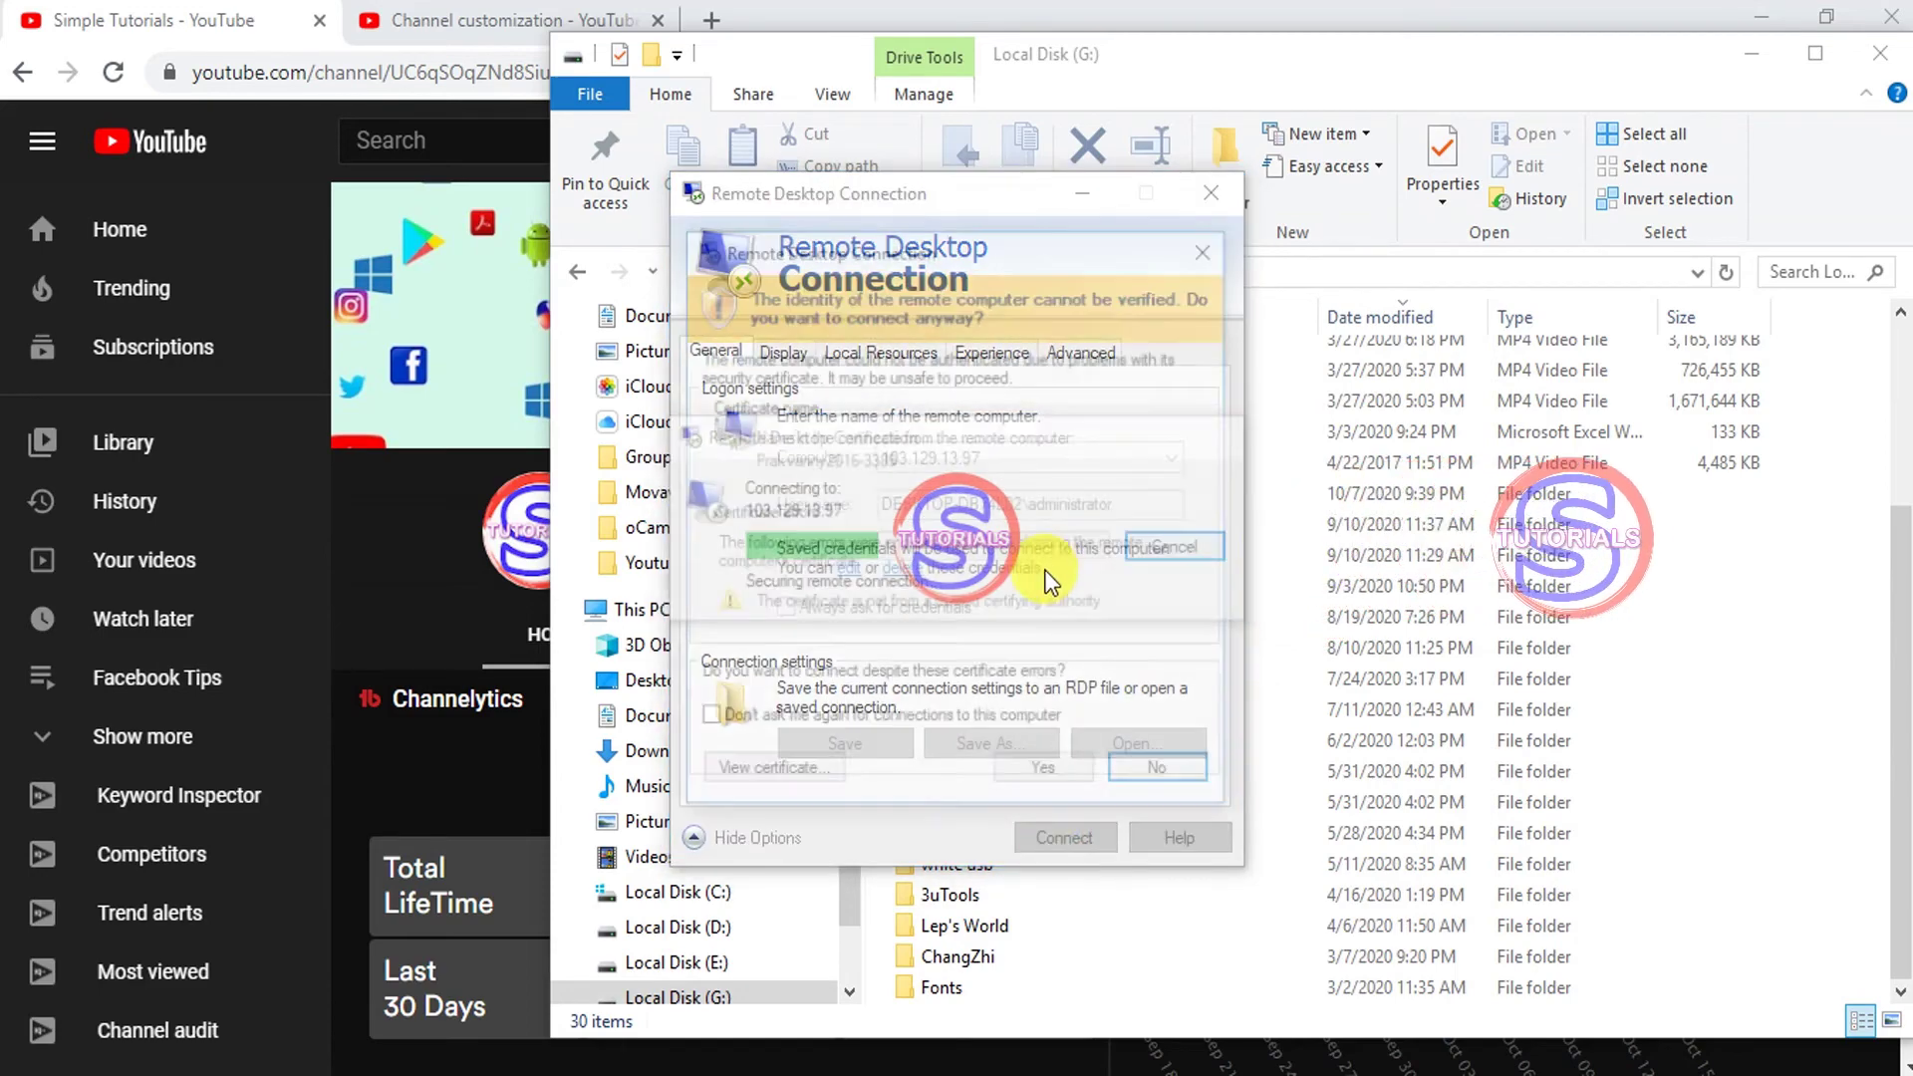
left_click(1050, 777)
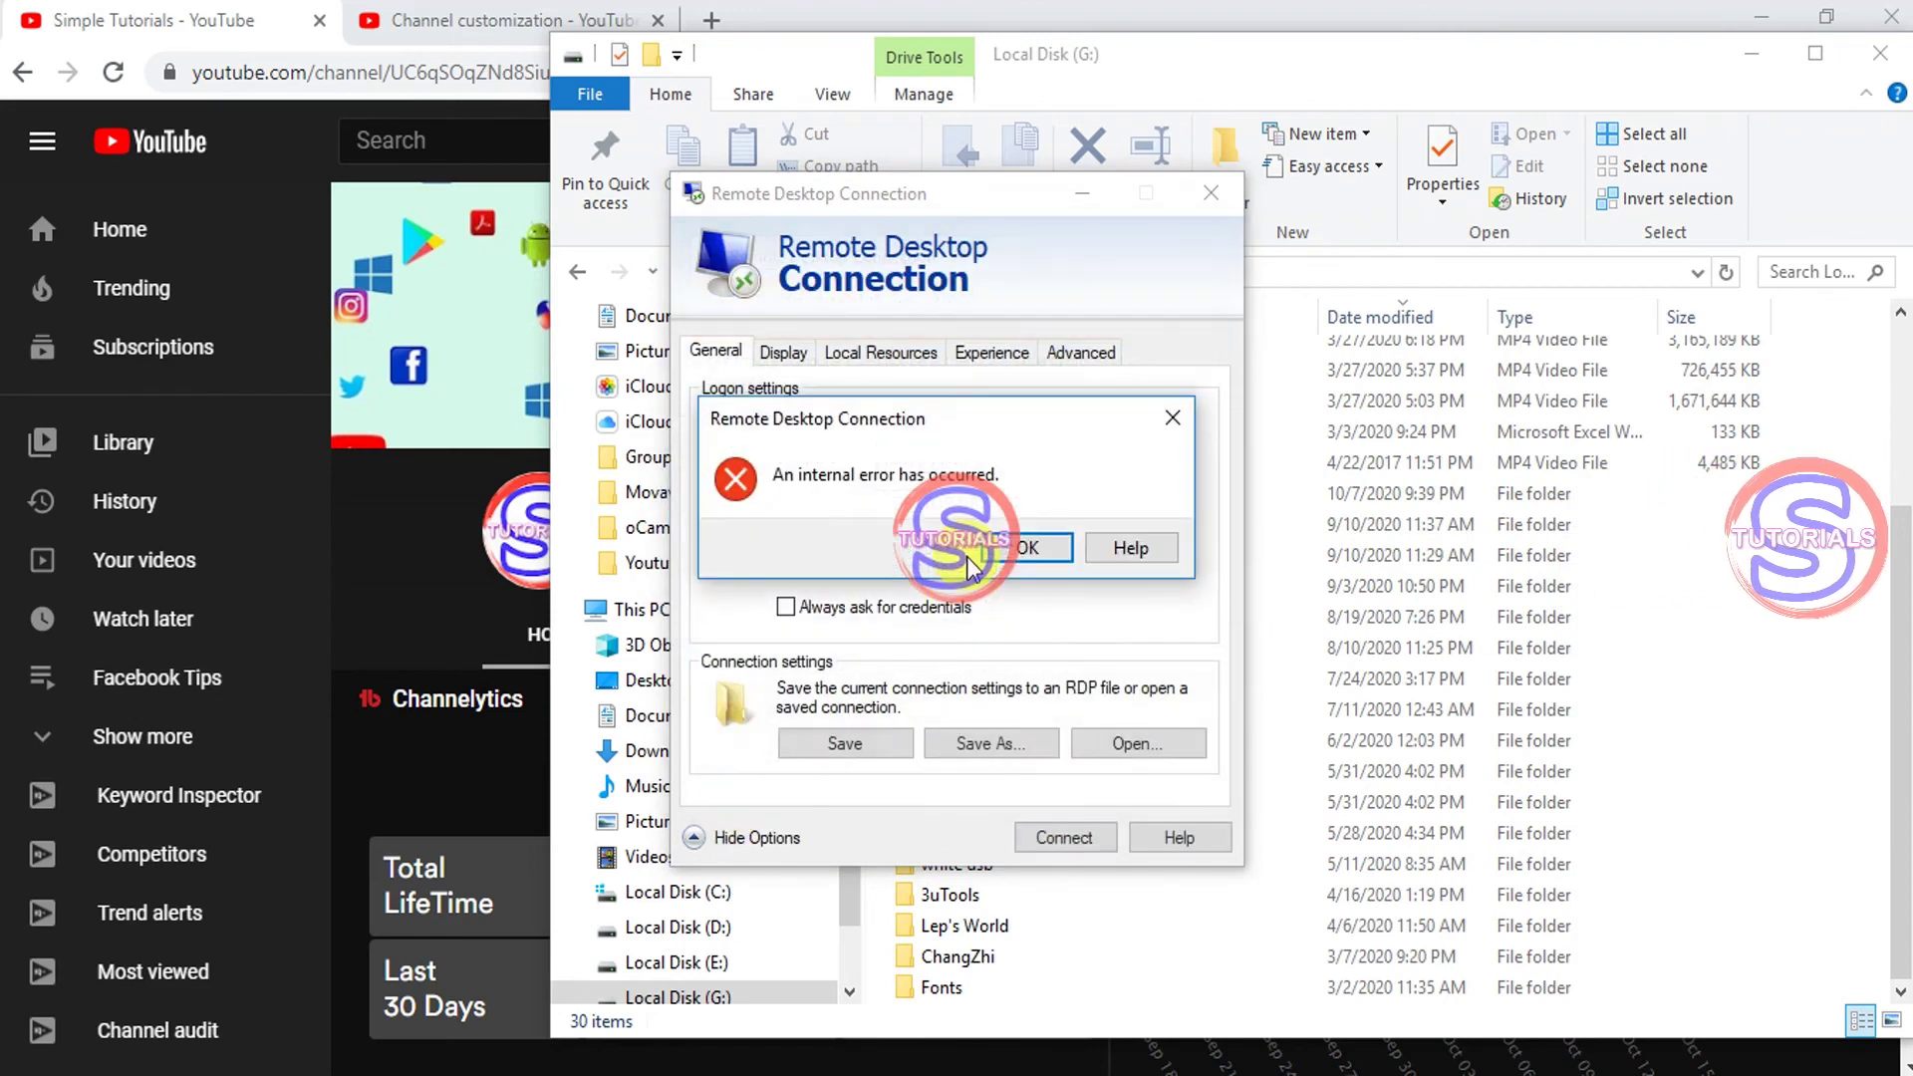
left_click(1016, 548)
left_click(1056, 835)
left_click(1021, 546)
left_click(1064, 837)
left_click(1042, 548)
left_click(1061, 837)
left_click(1031, 548)
left_click(1058, 835)
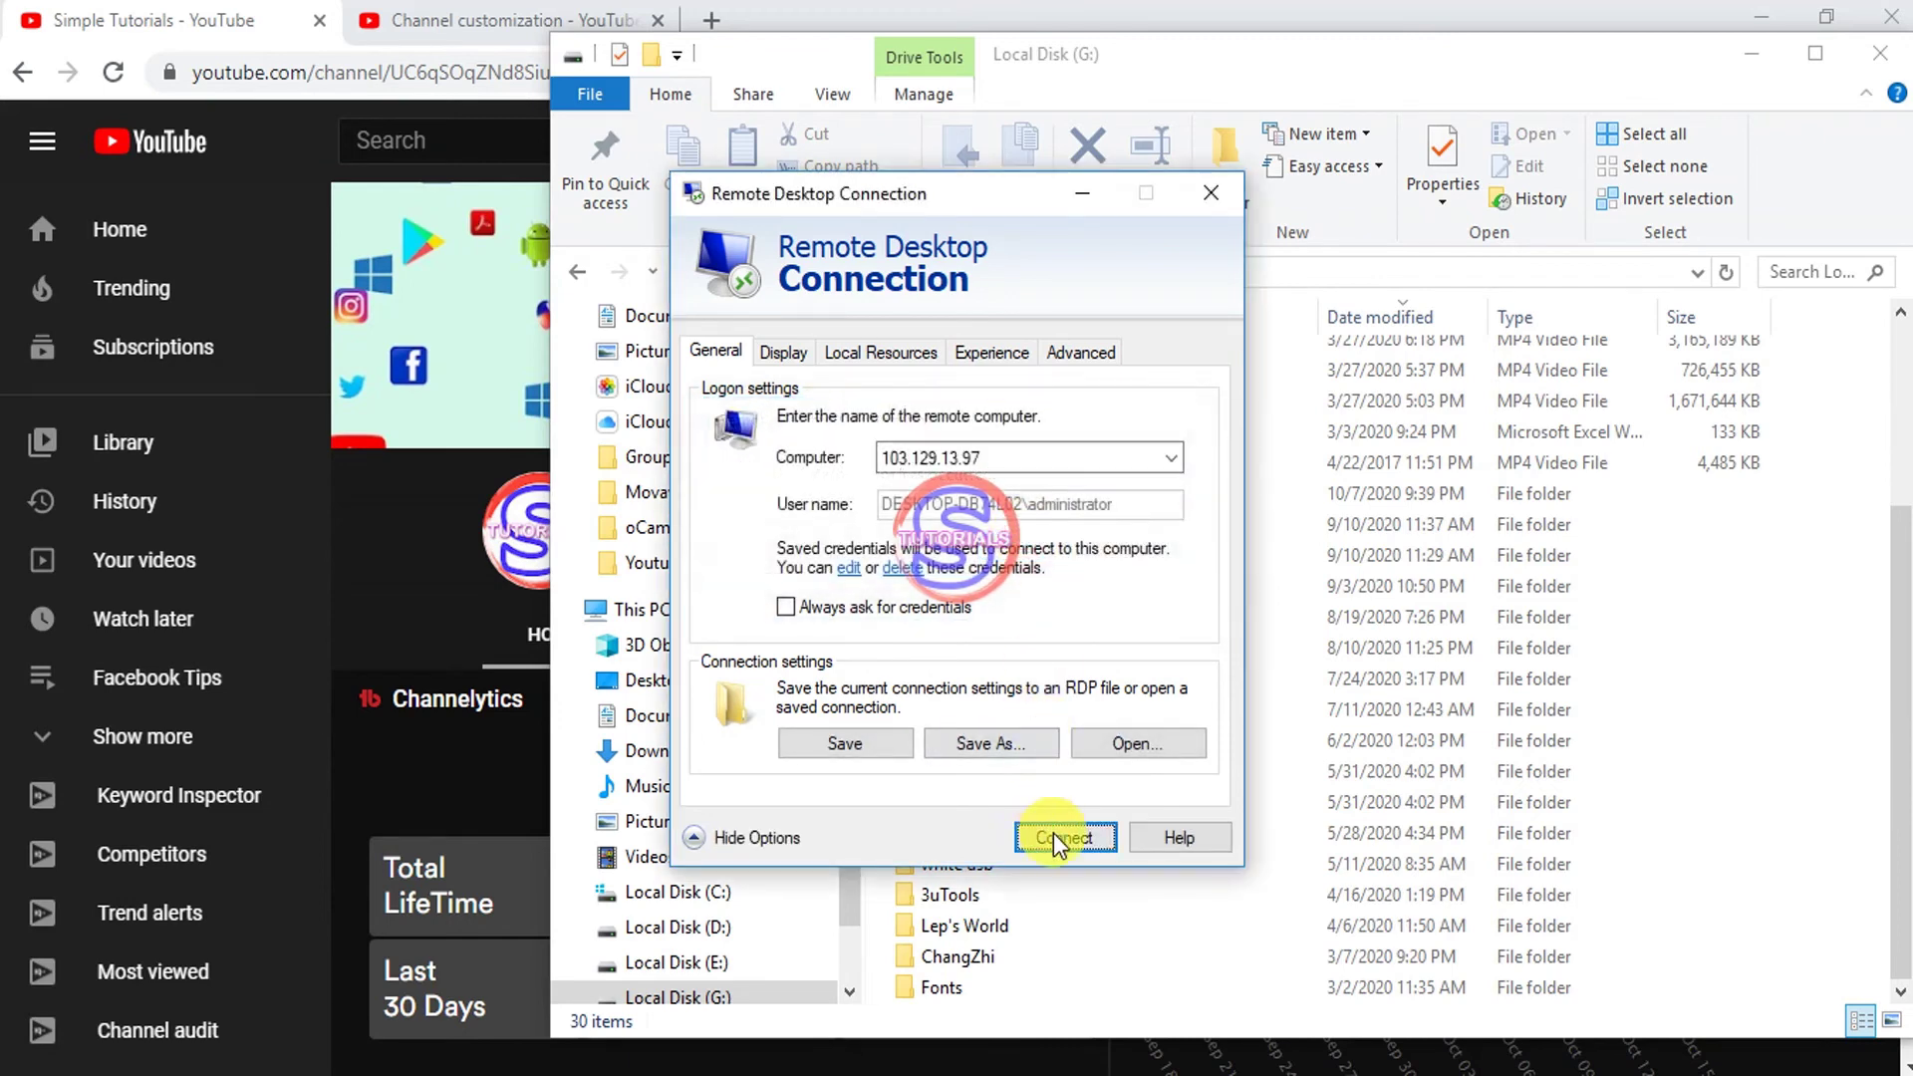
left_click(1046, 543)
left_click(1043, 825)
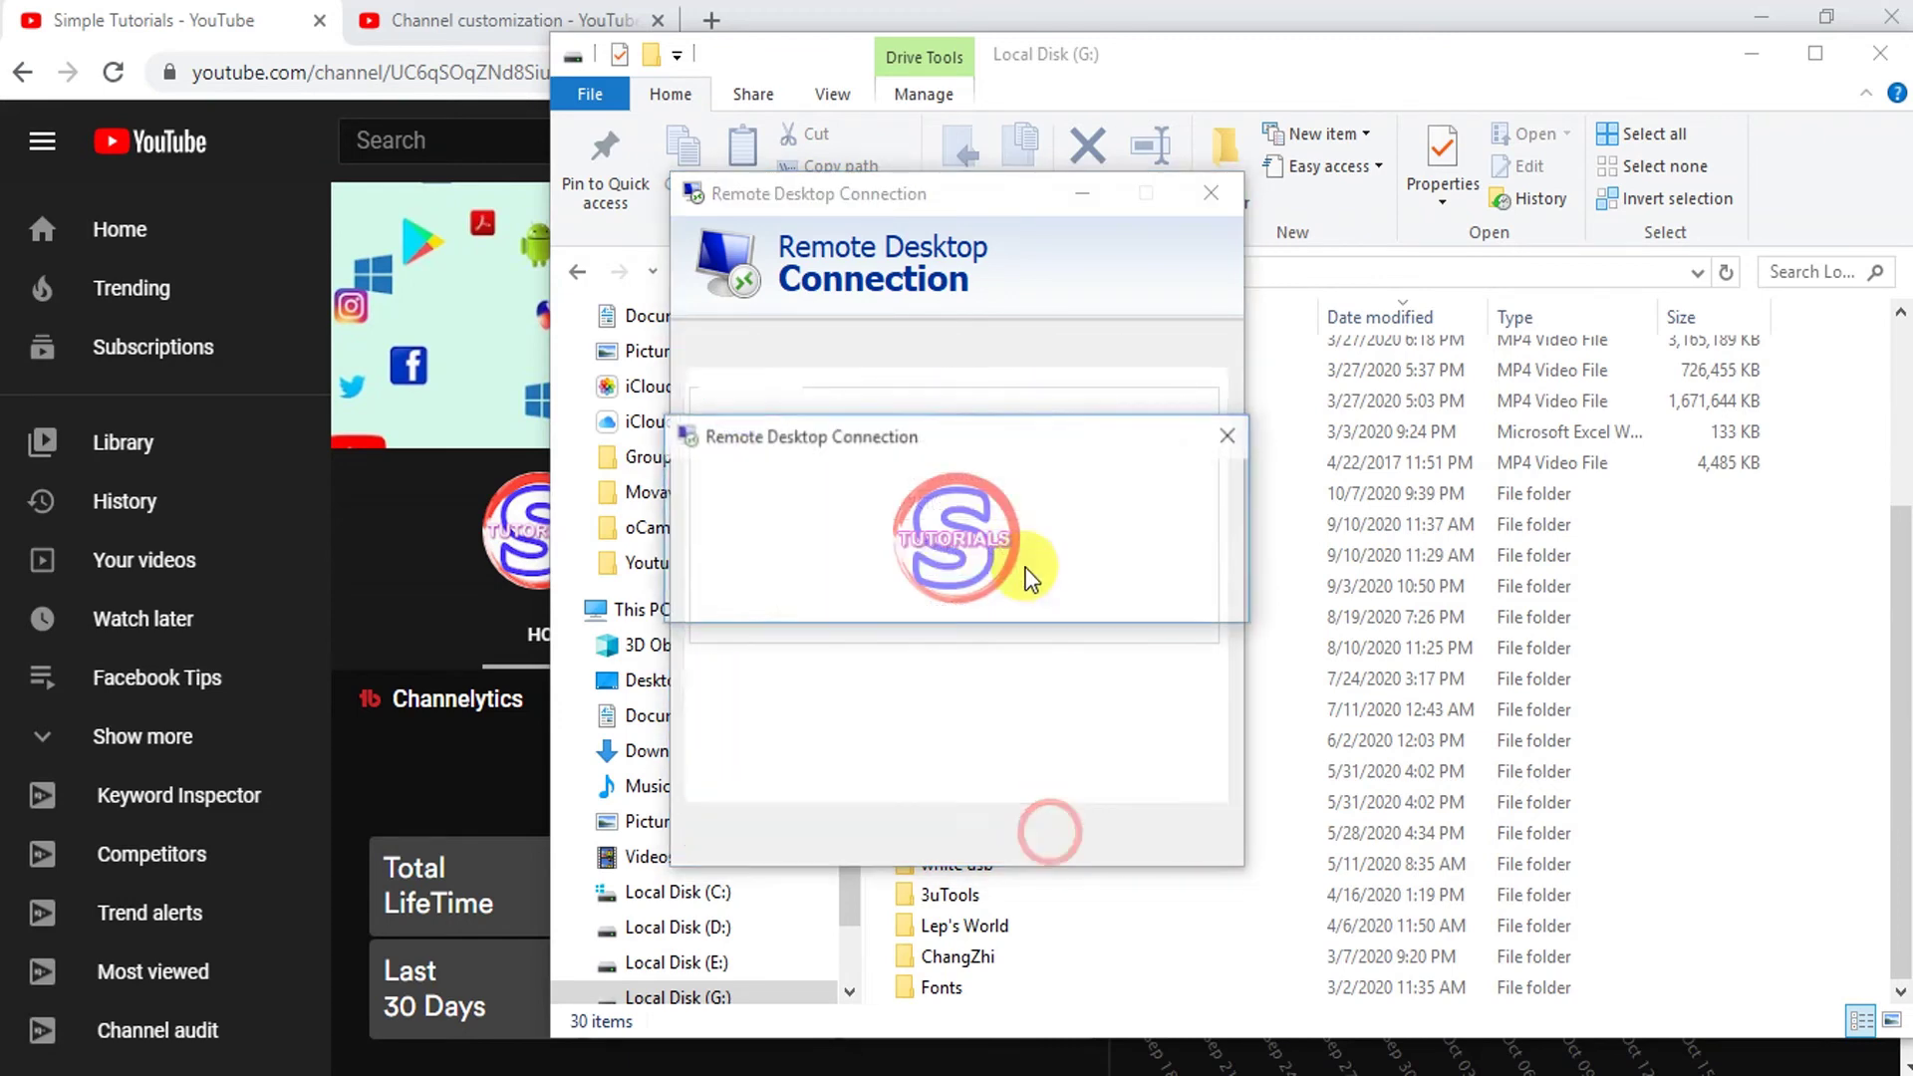
left_click(1032, 547)
left_click(1062, 842)
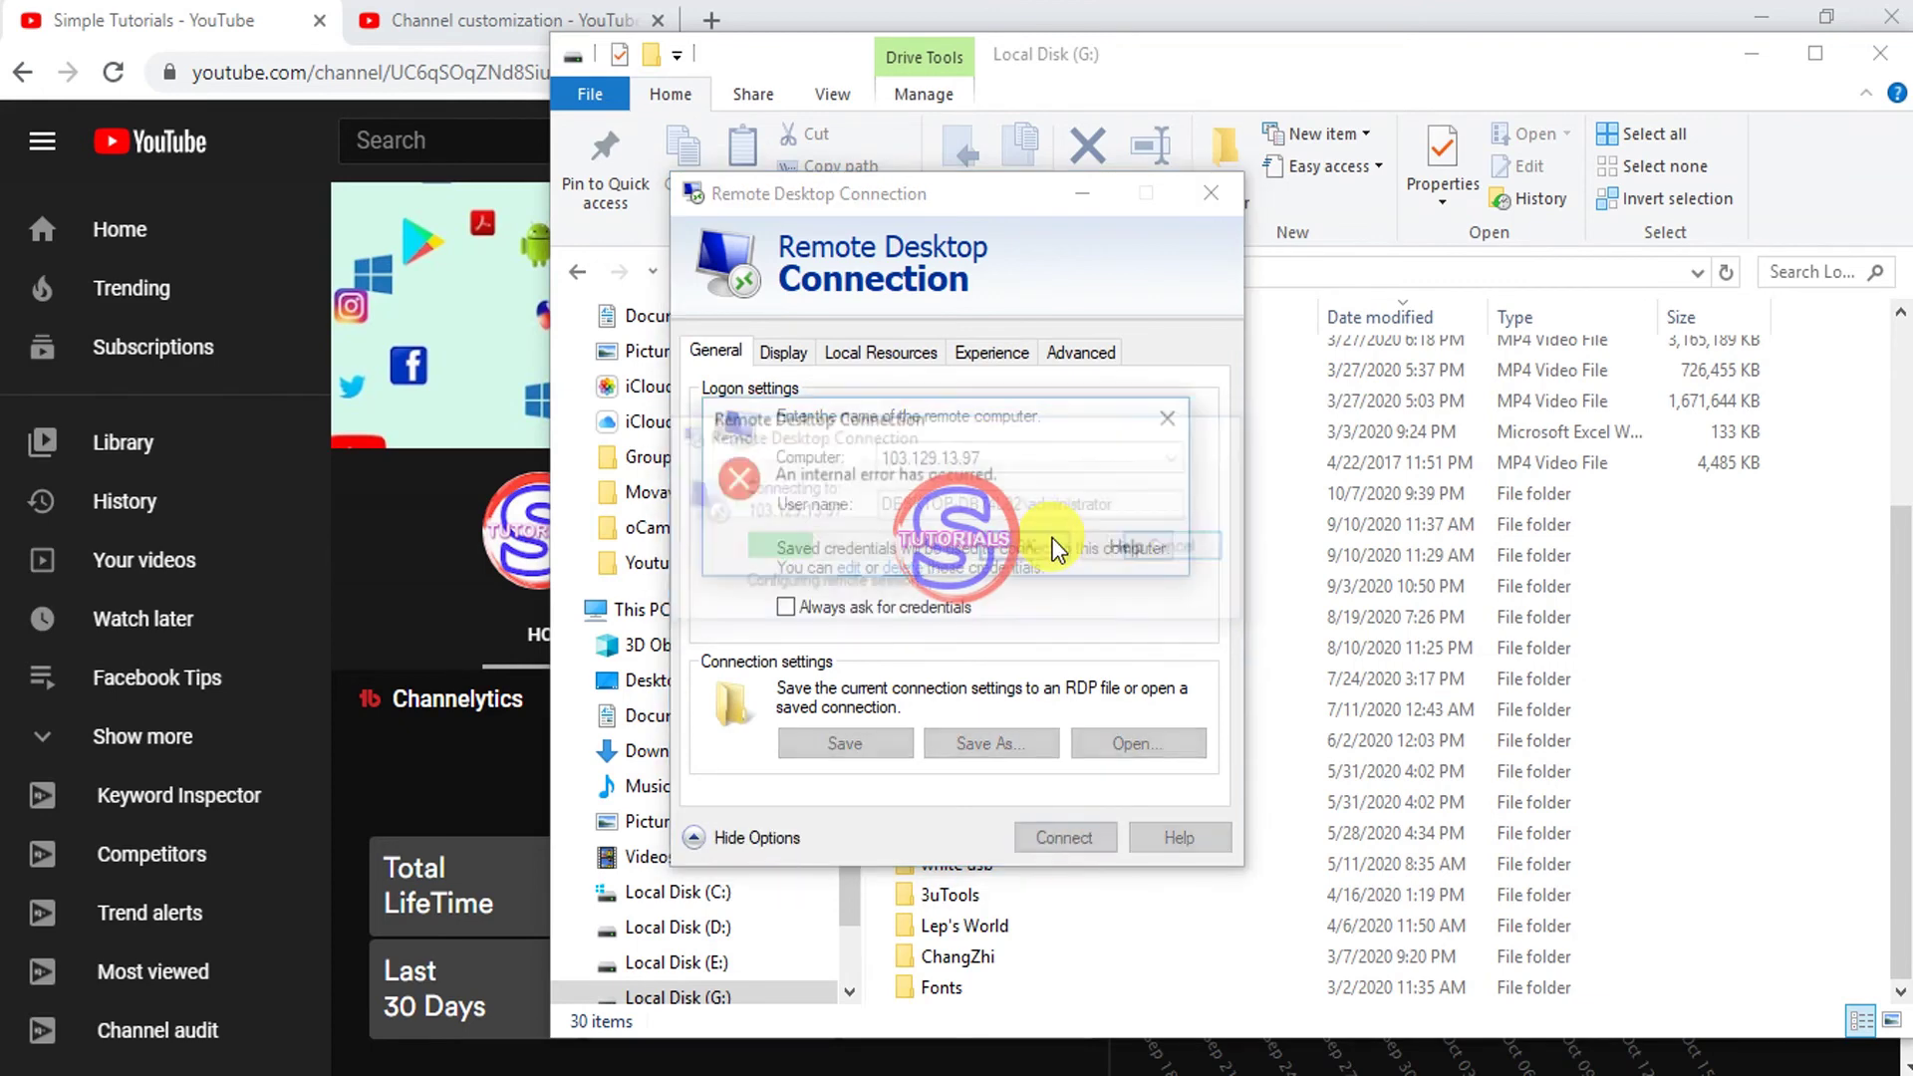
left_click(1041, 546)
left_click(1058, 839)
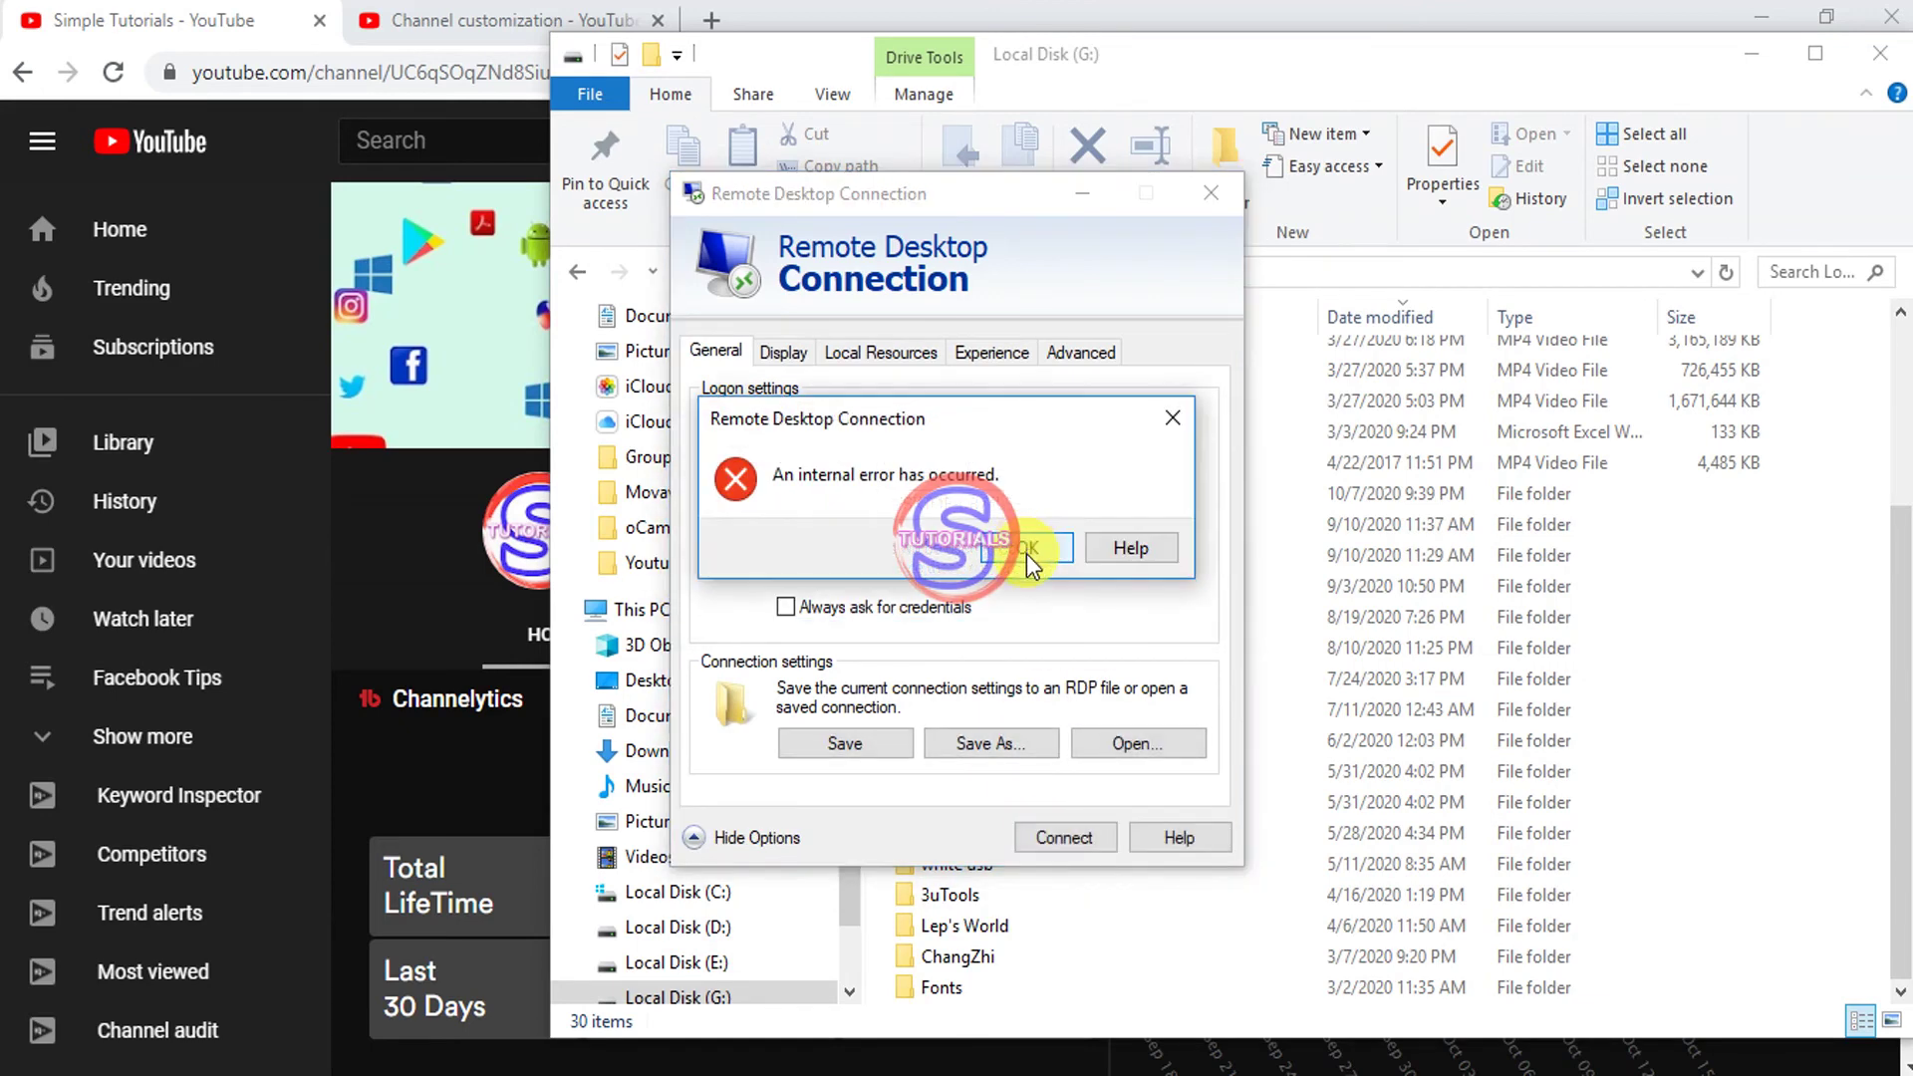
left_click(1031, 548)
left_click(1054, 835)
left_click(1036, 544)
left_click(1058, 835)
left_click(1041, 544)
left_click(1211, 193)
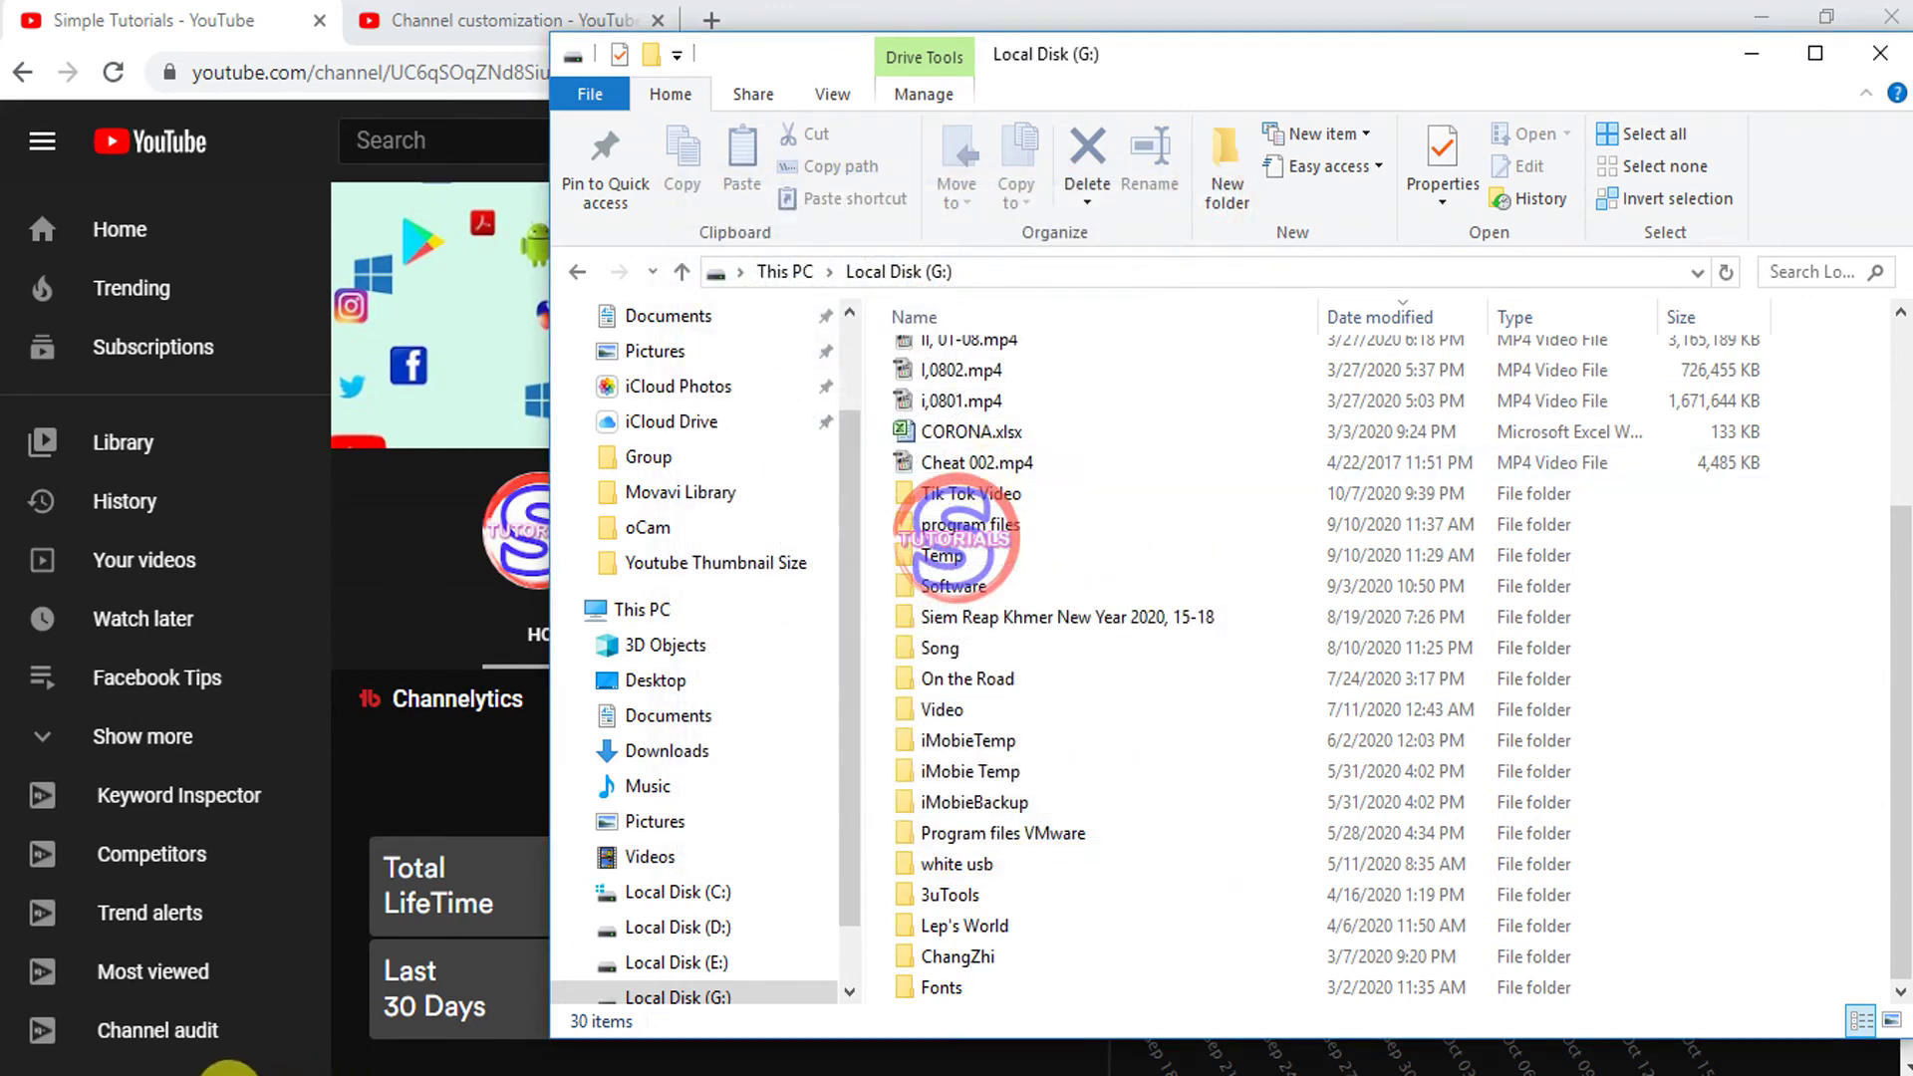
Start a connection to 103.129.13.97, cancel it at the trust prompt, and uncheck Local Disk (G:) among the session's shared drives.
left_click(1064, 512)
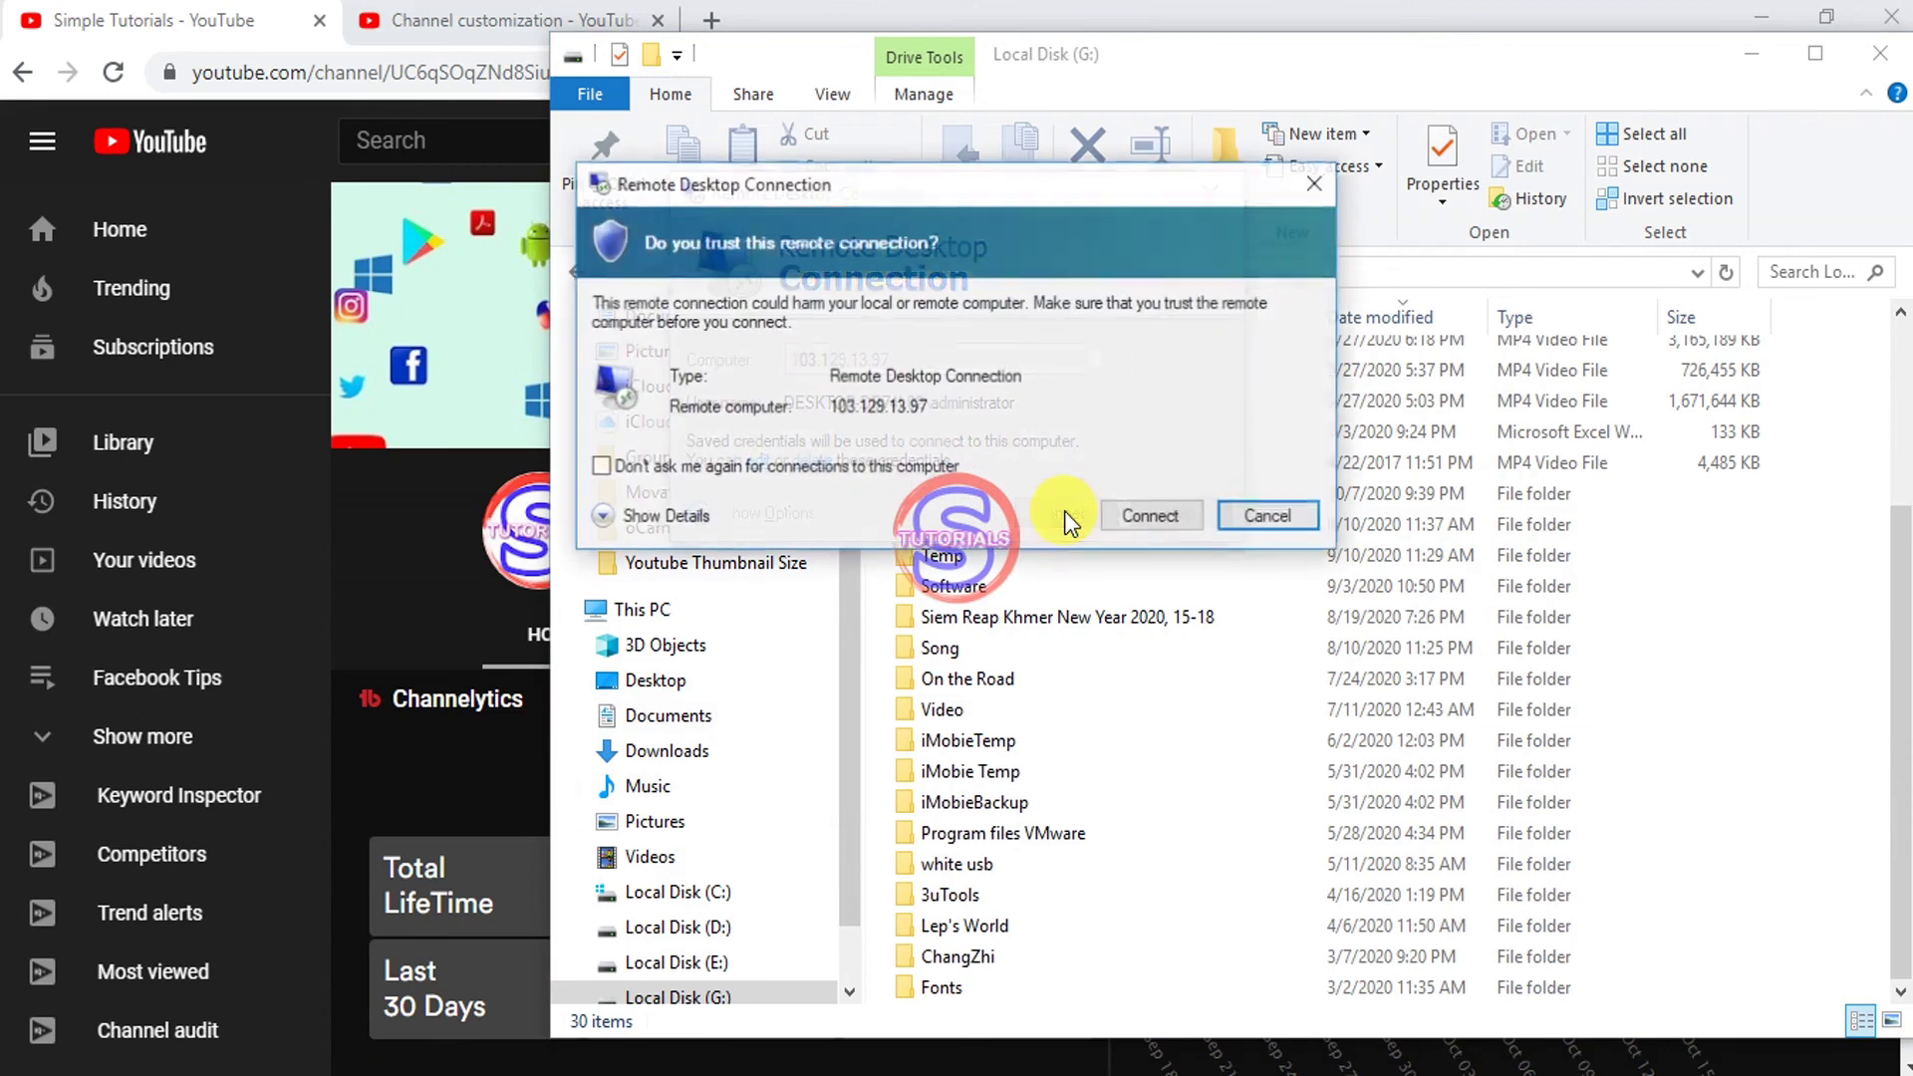
left_click(1240, 517)
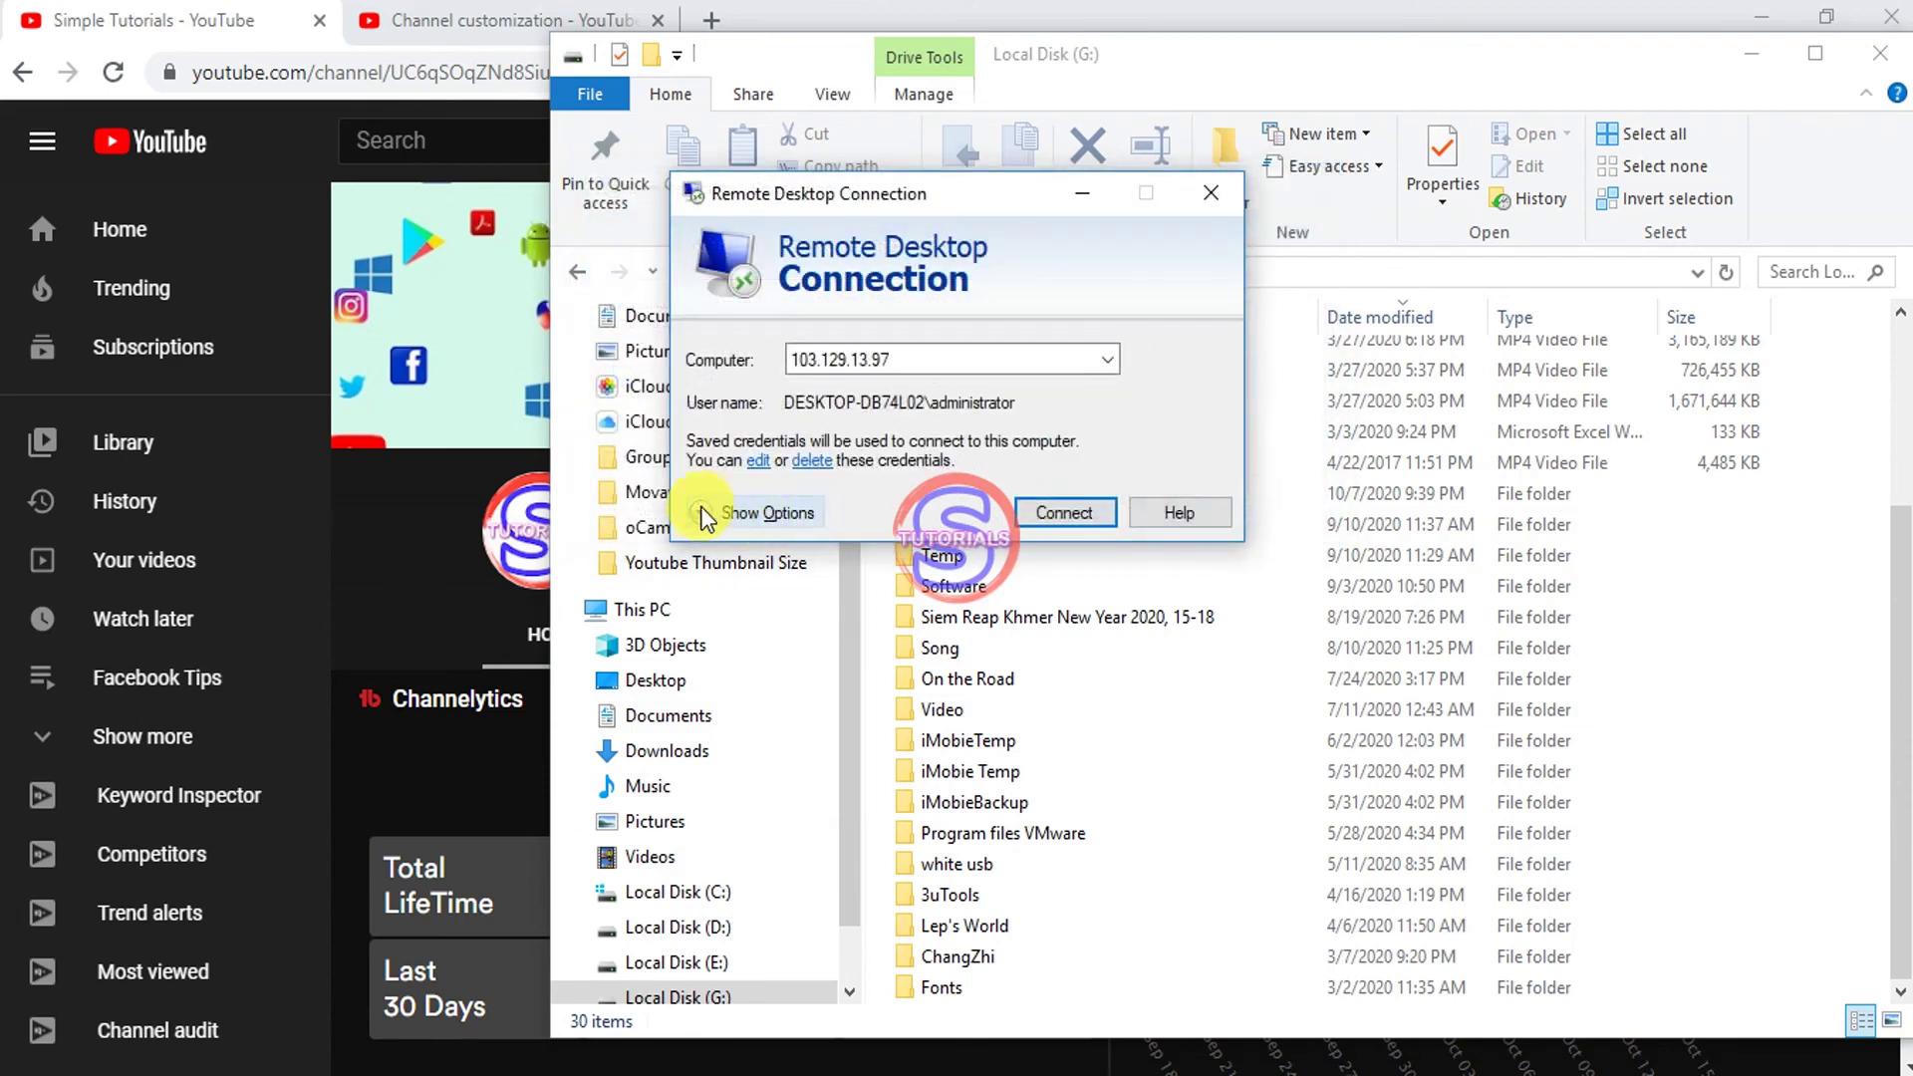
left_click(701, 510)
left_click(875, 351)
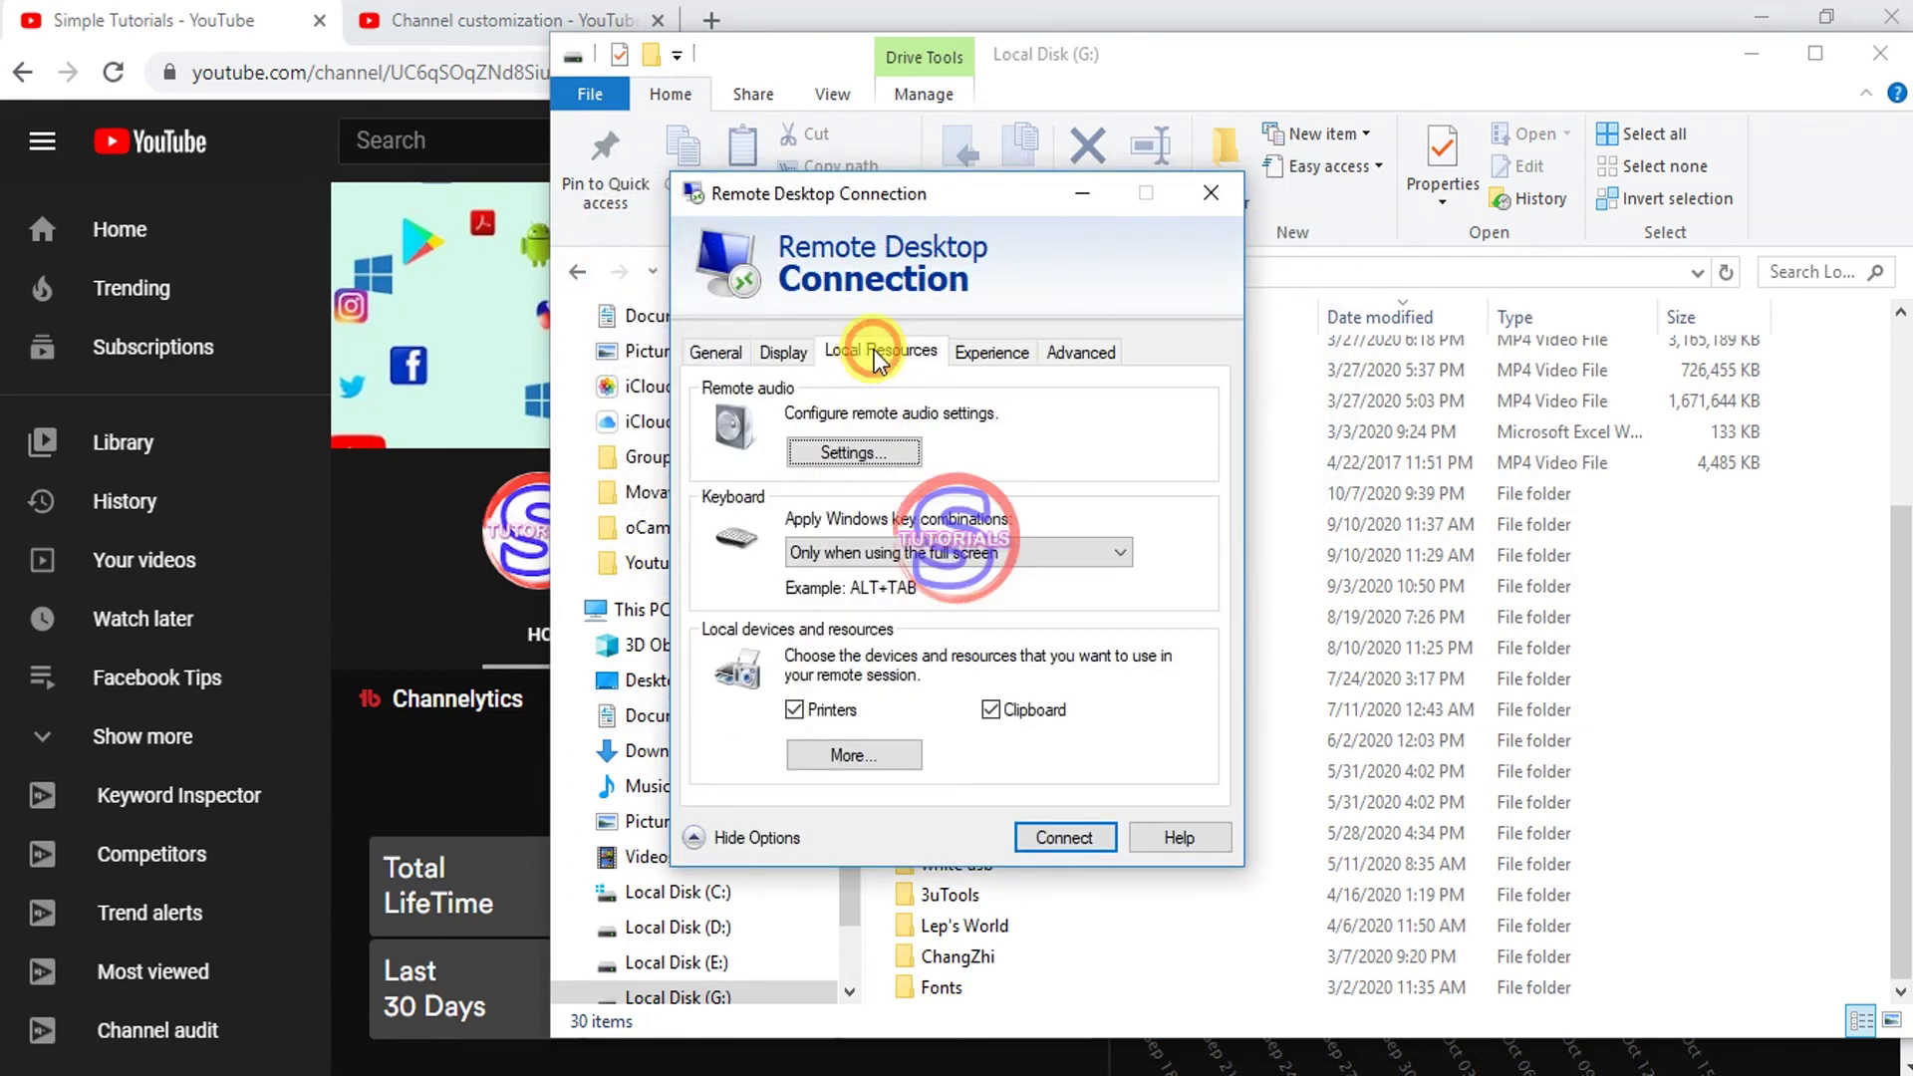
left_click(845, 757)
left_click(782, 704)
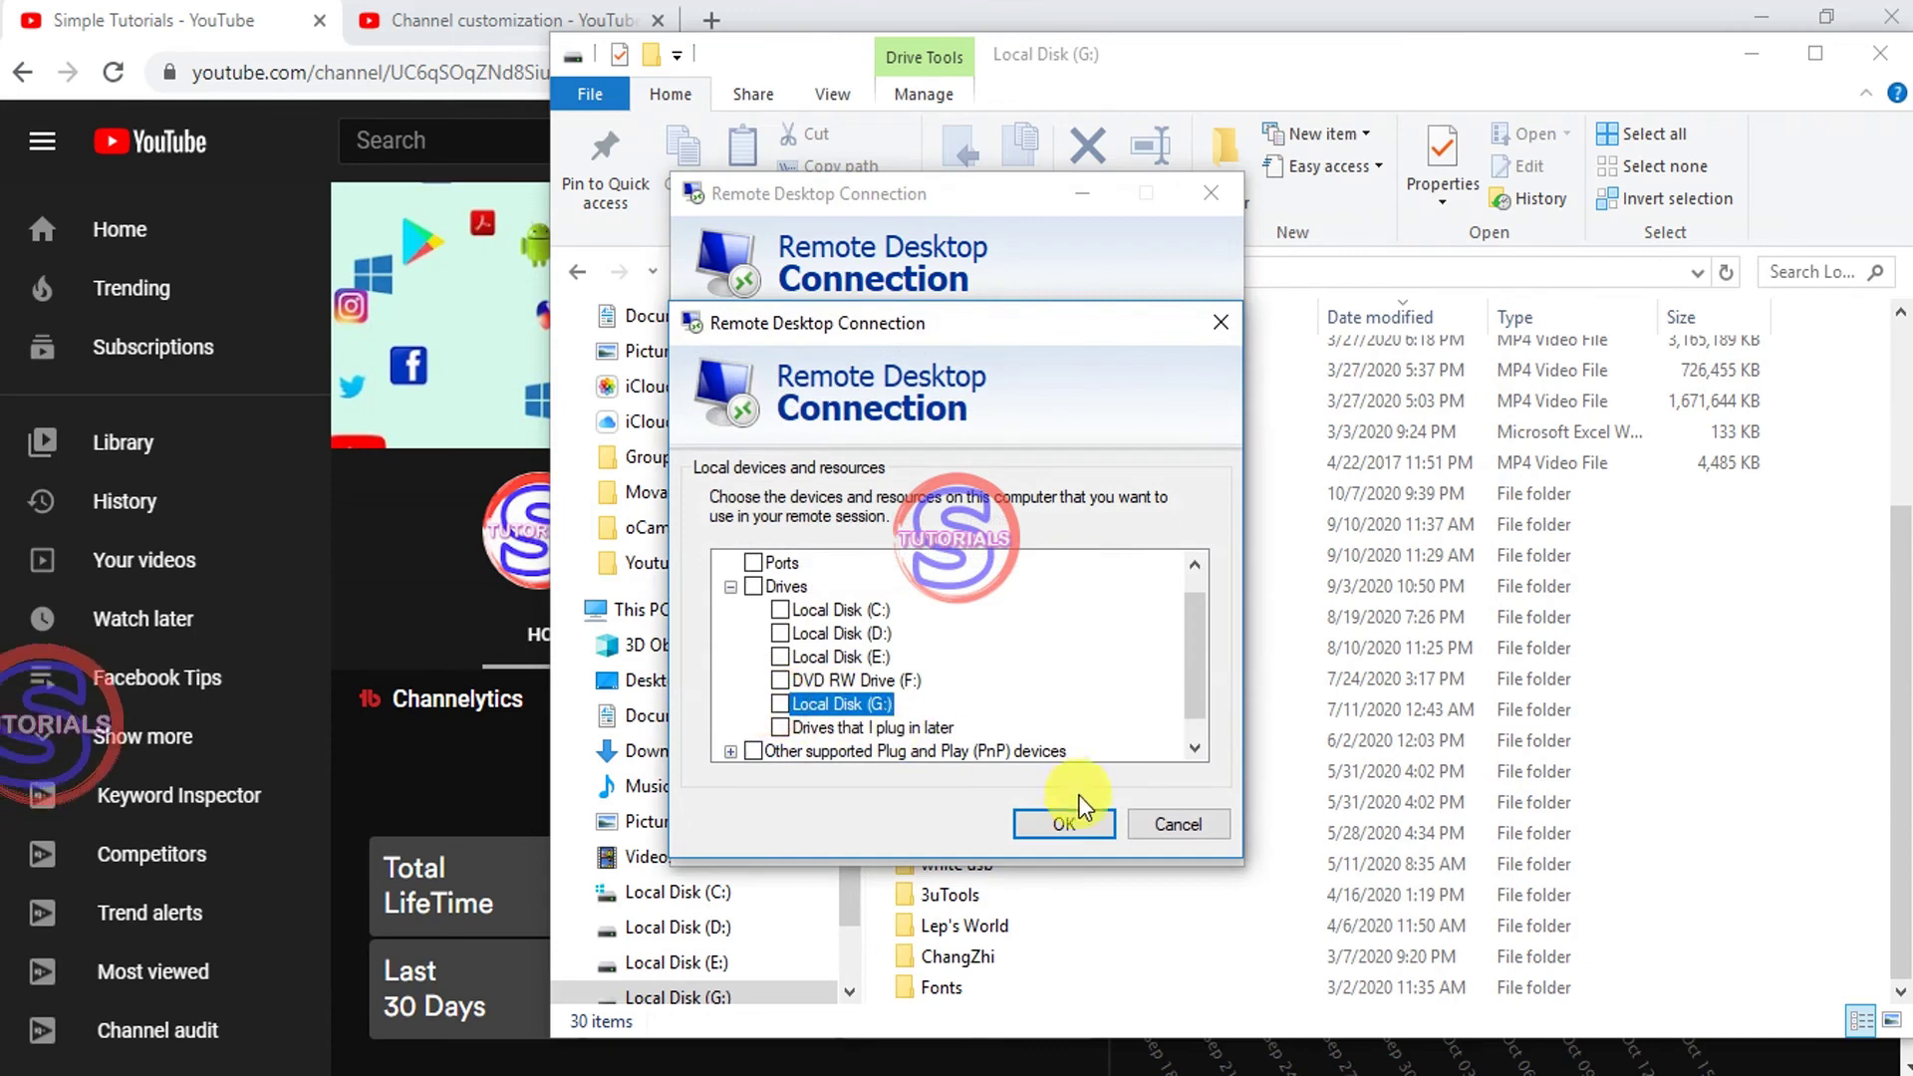
left_click(1062, 820)
Connect to 103.129.13.97, retrying after each error and accepting the certificate warning, until the remote session opens.
left_click(1050, 840)
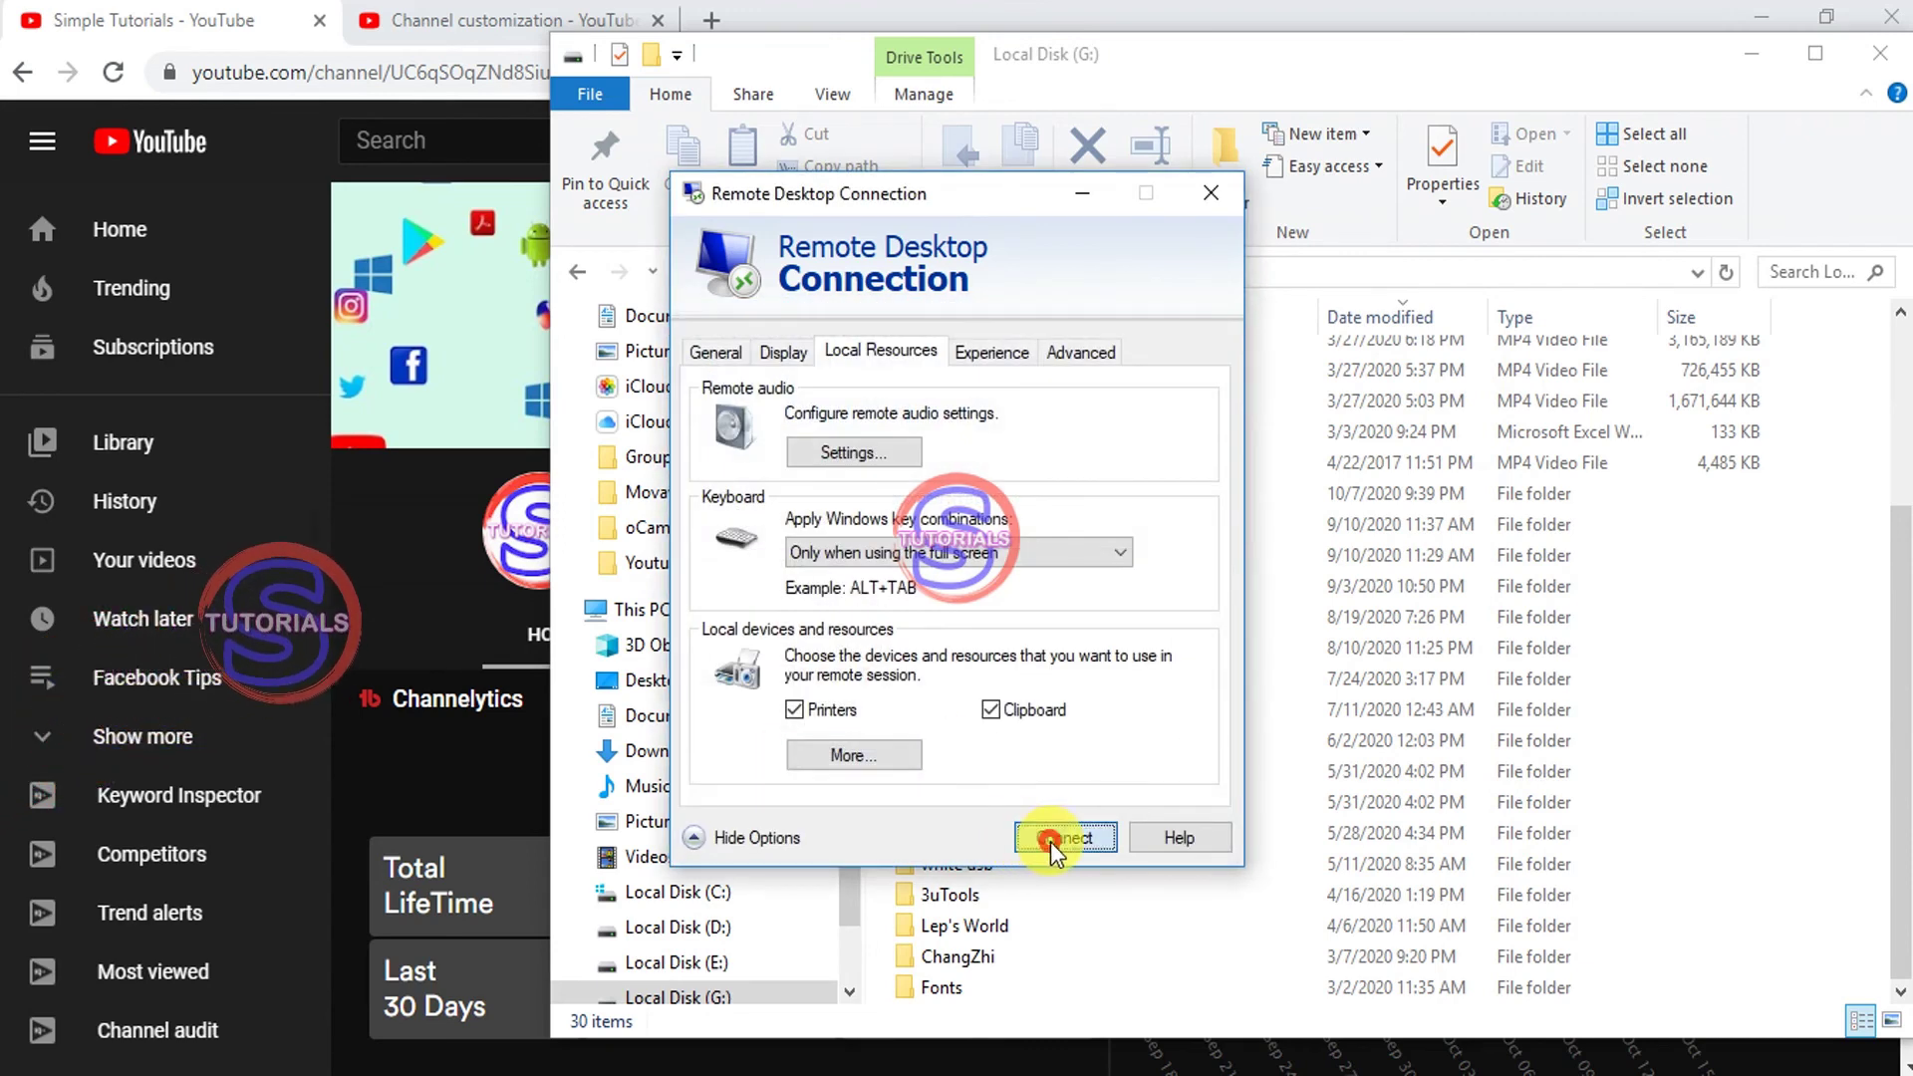
left_click(1024, 551)
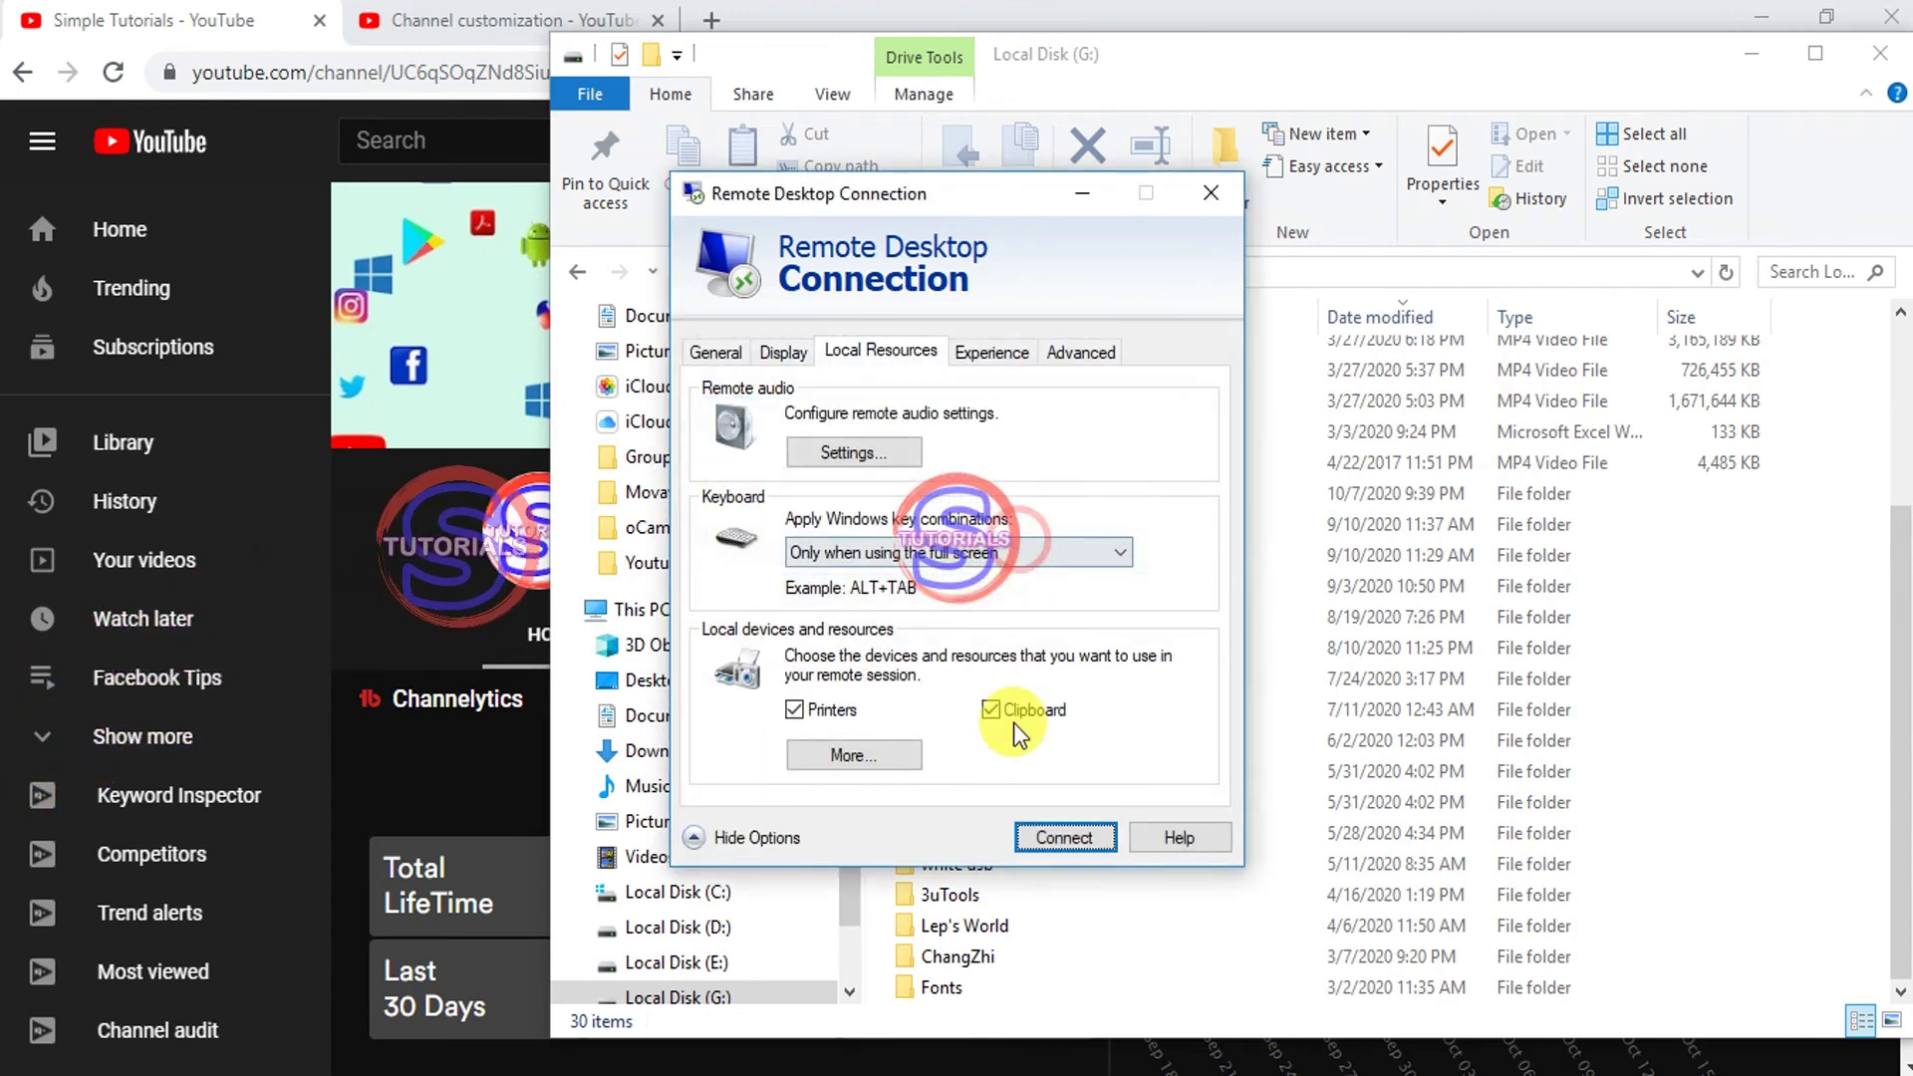
left_click(1048, 839)
left_click(1024, 546)
left_click(1068, 845)
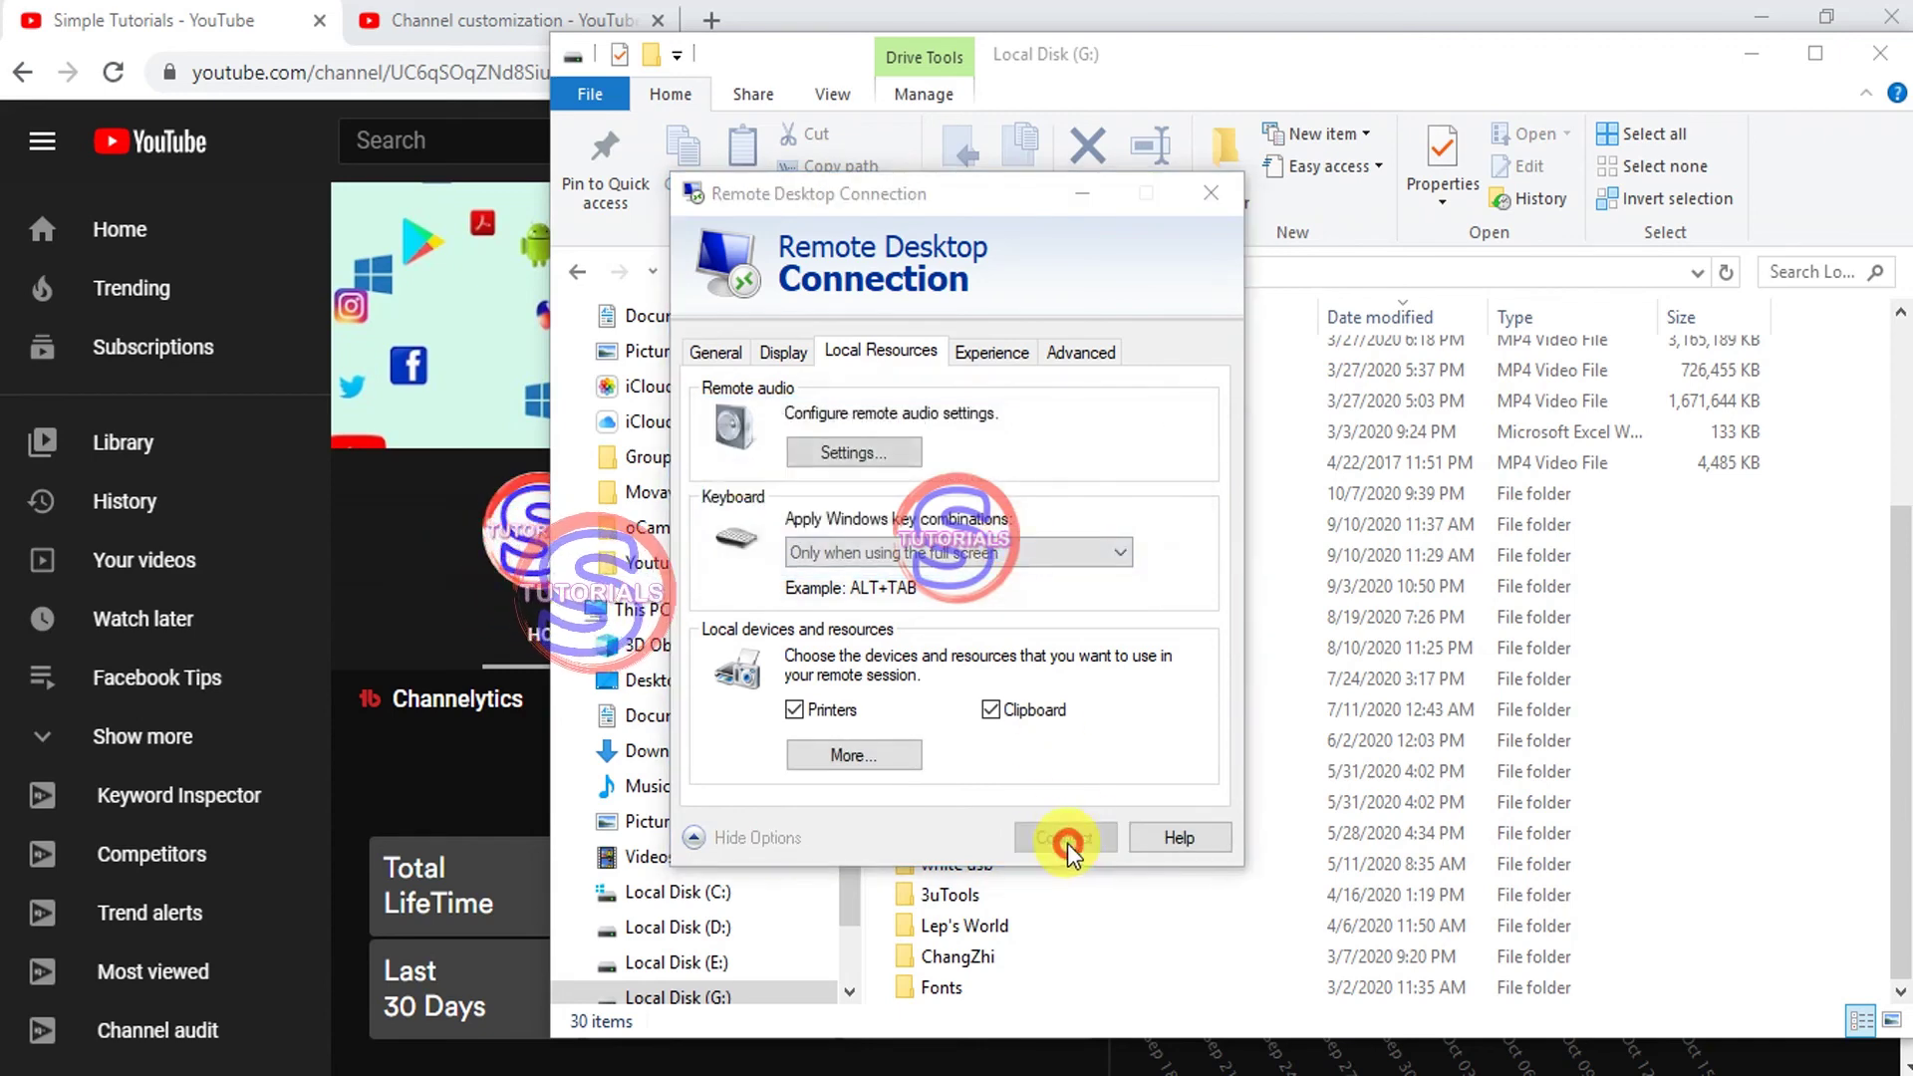
left_click(1026, 548)
left_click(1073, 841)
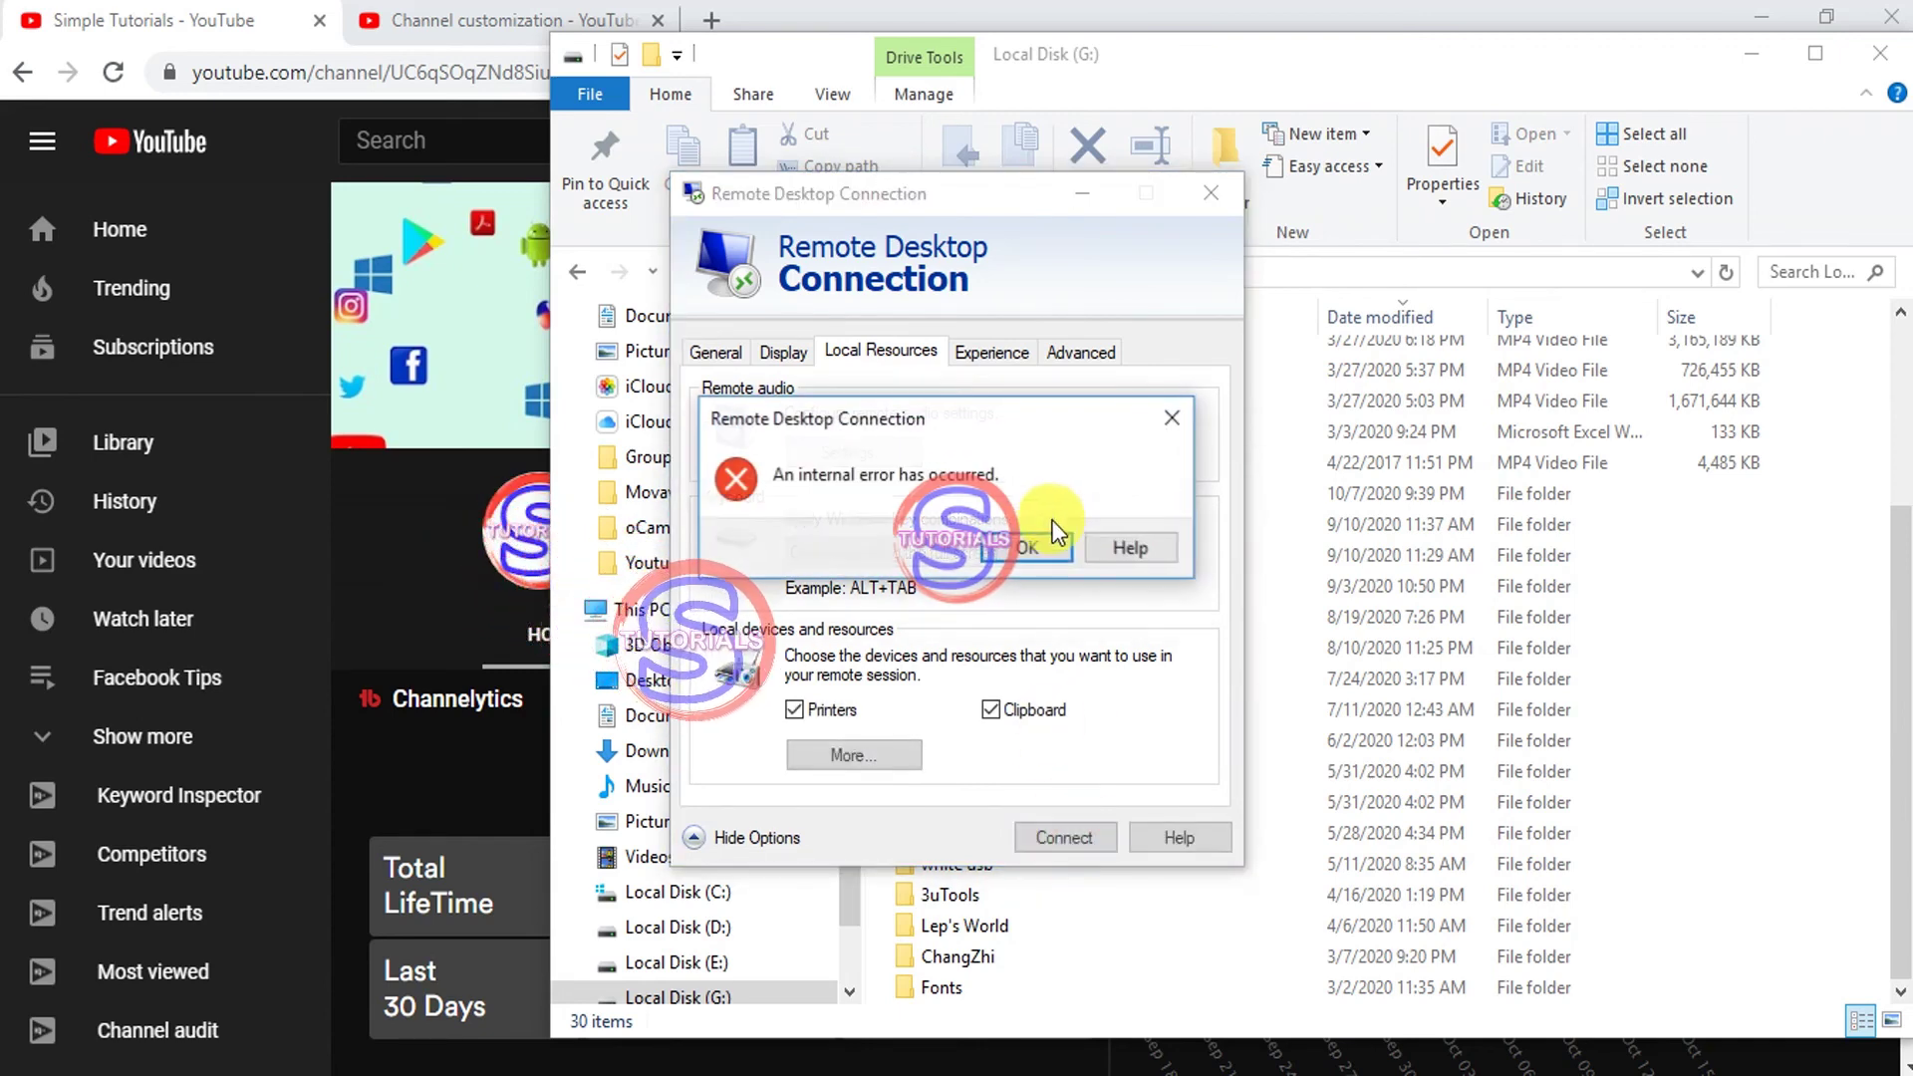
left_click(1037, 548)
left_click(1062, 838)
left_click(1040, 544)
left_click(1060, 841)
left_click(1048, 548)
left_click(1058, 834)
left_click(1038, 546)
left_click(1053, 829)
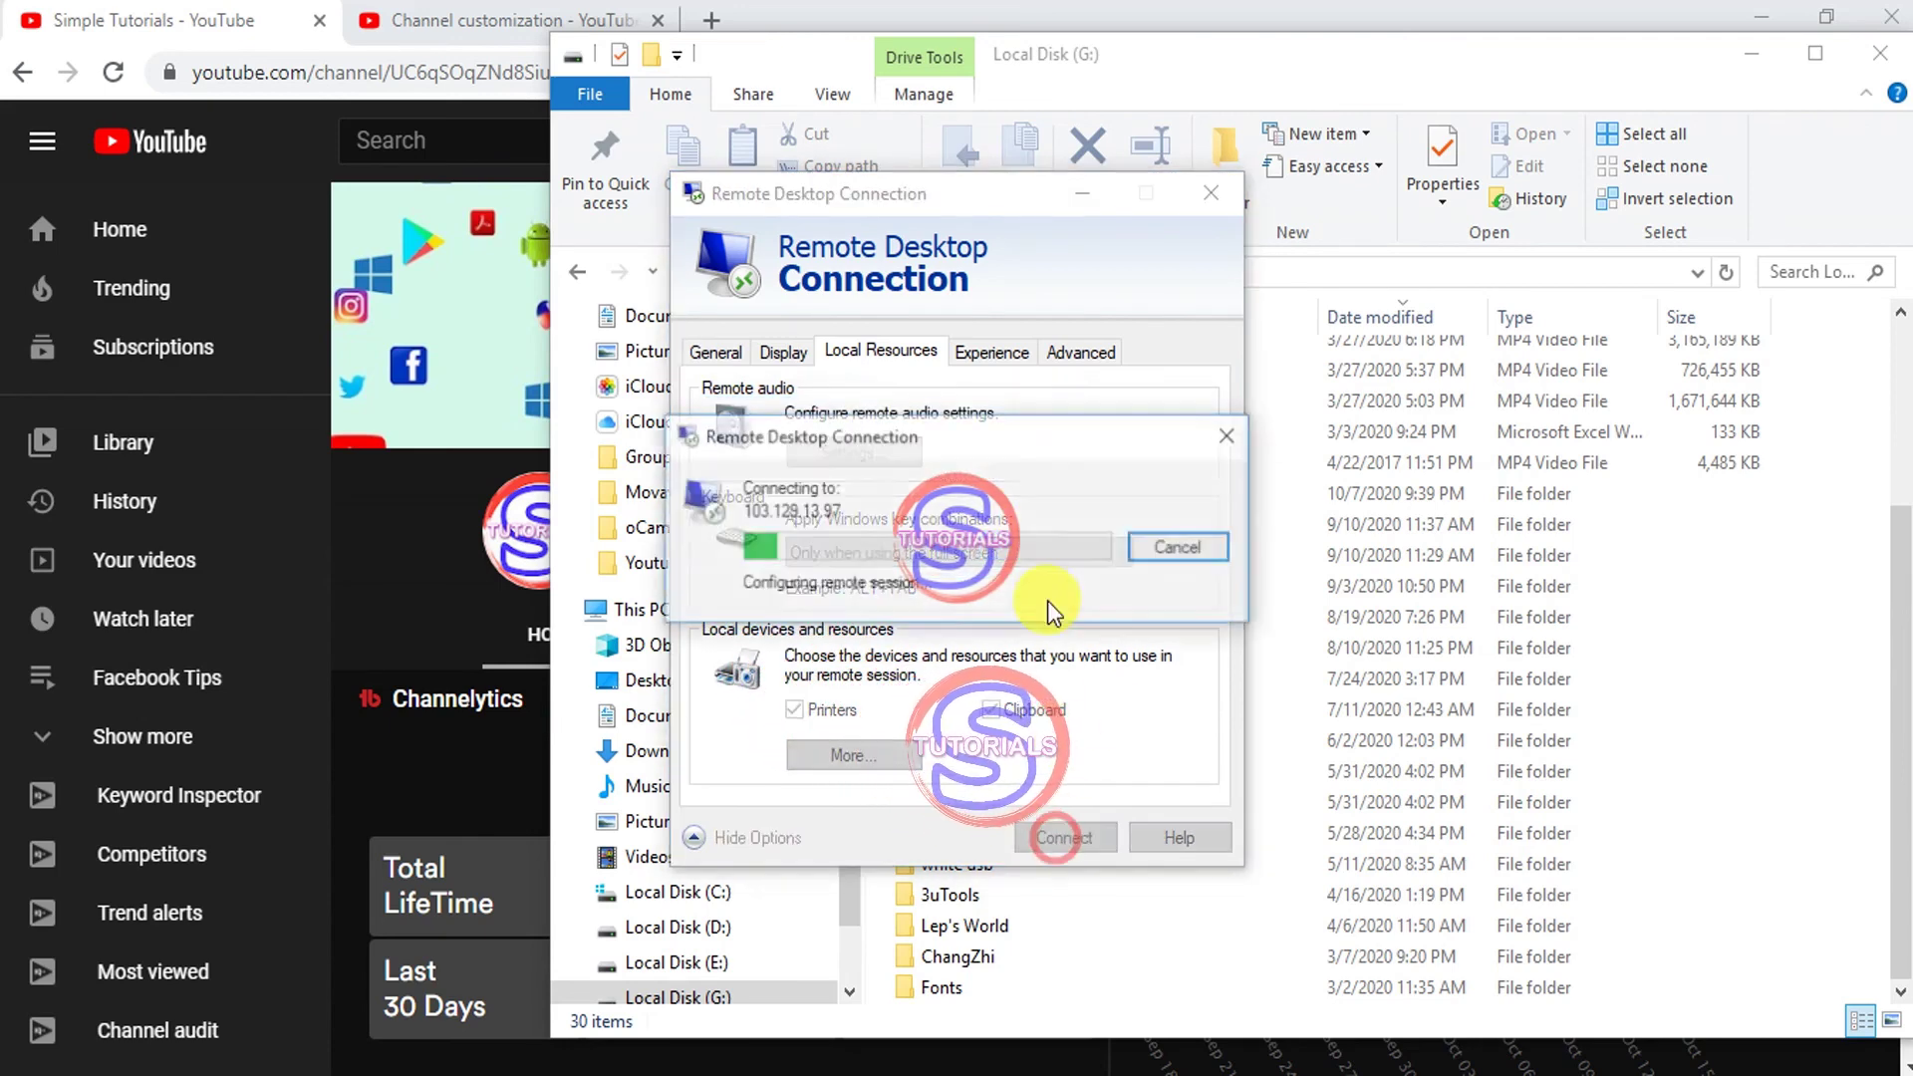
left_click(1049, 555)
left_click(1060, 829)
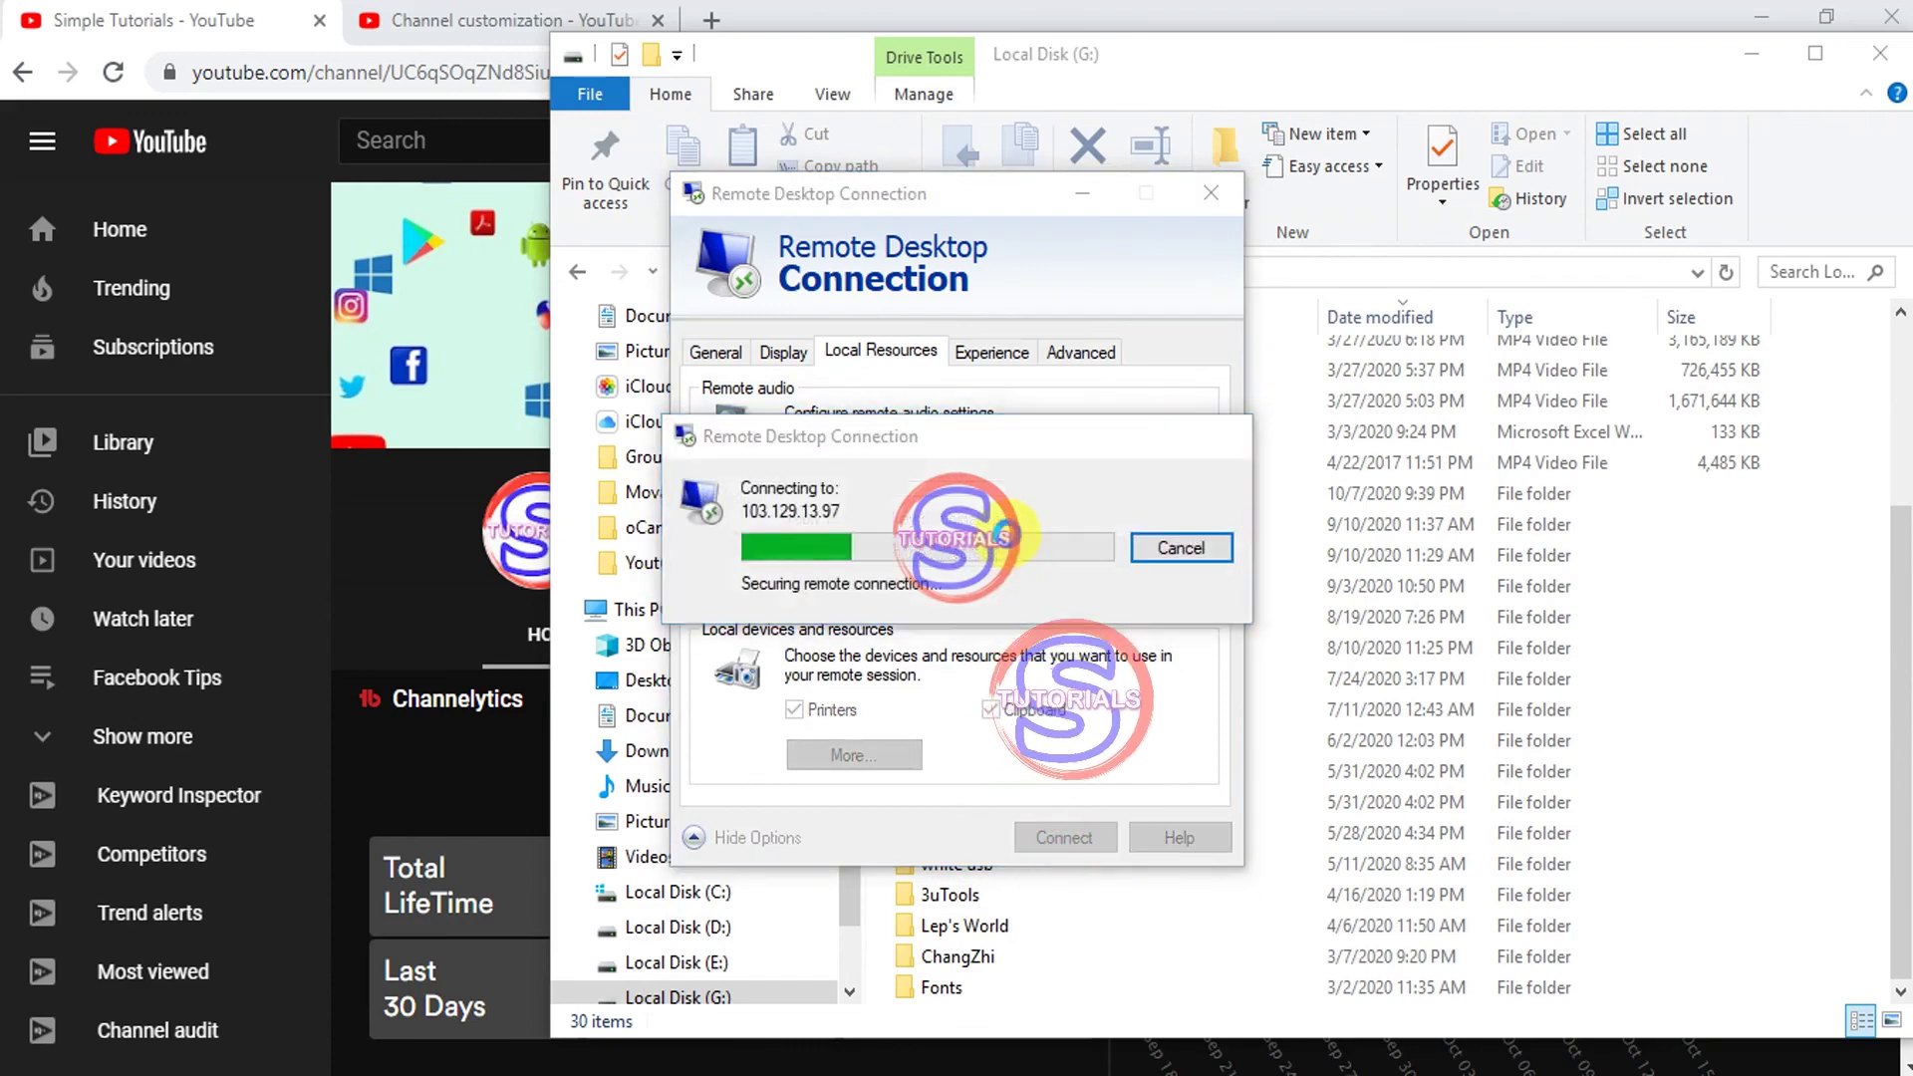
left_click(1044, 775)
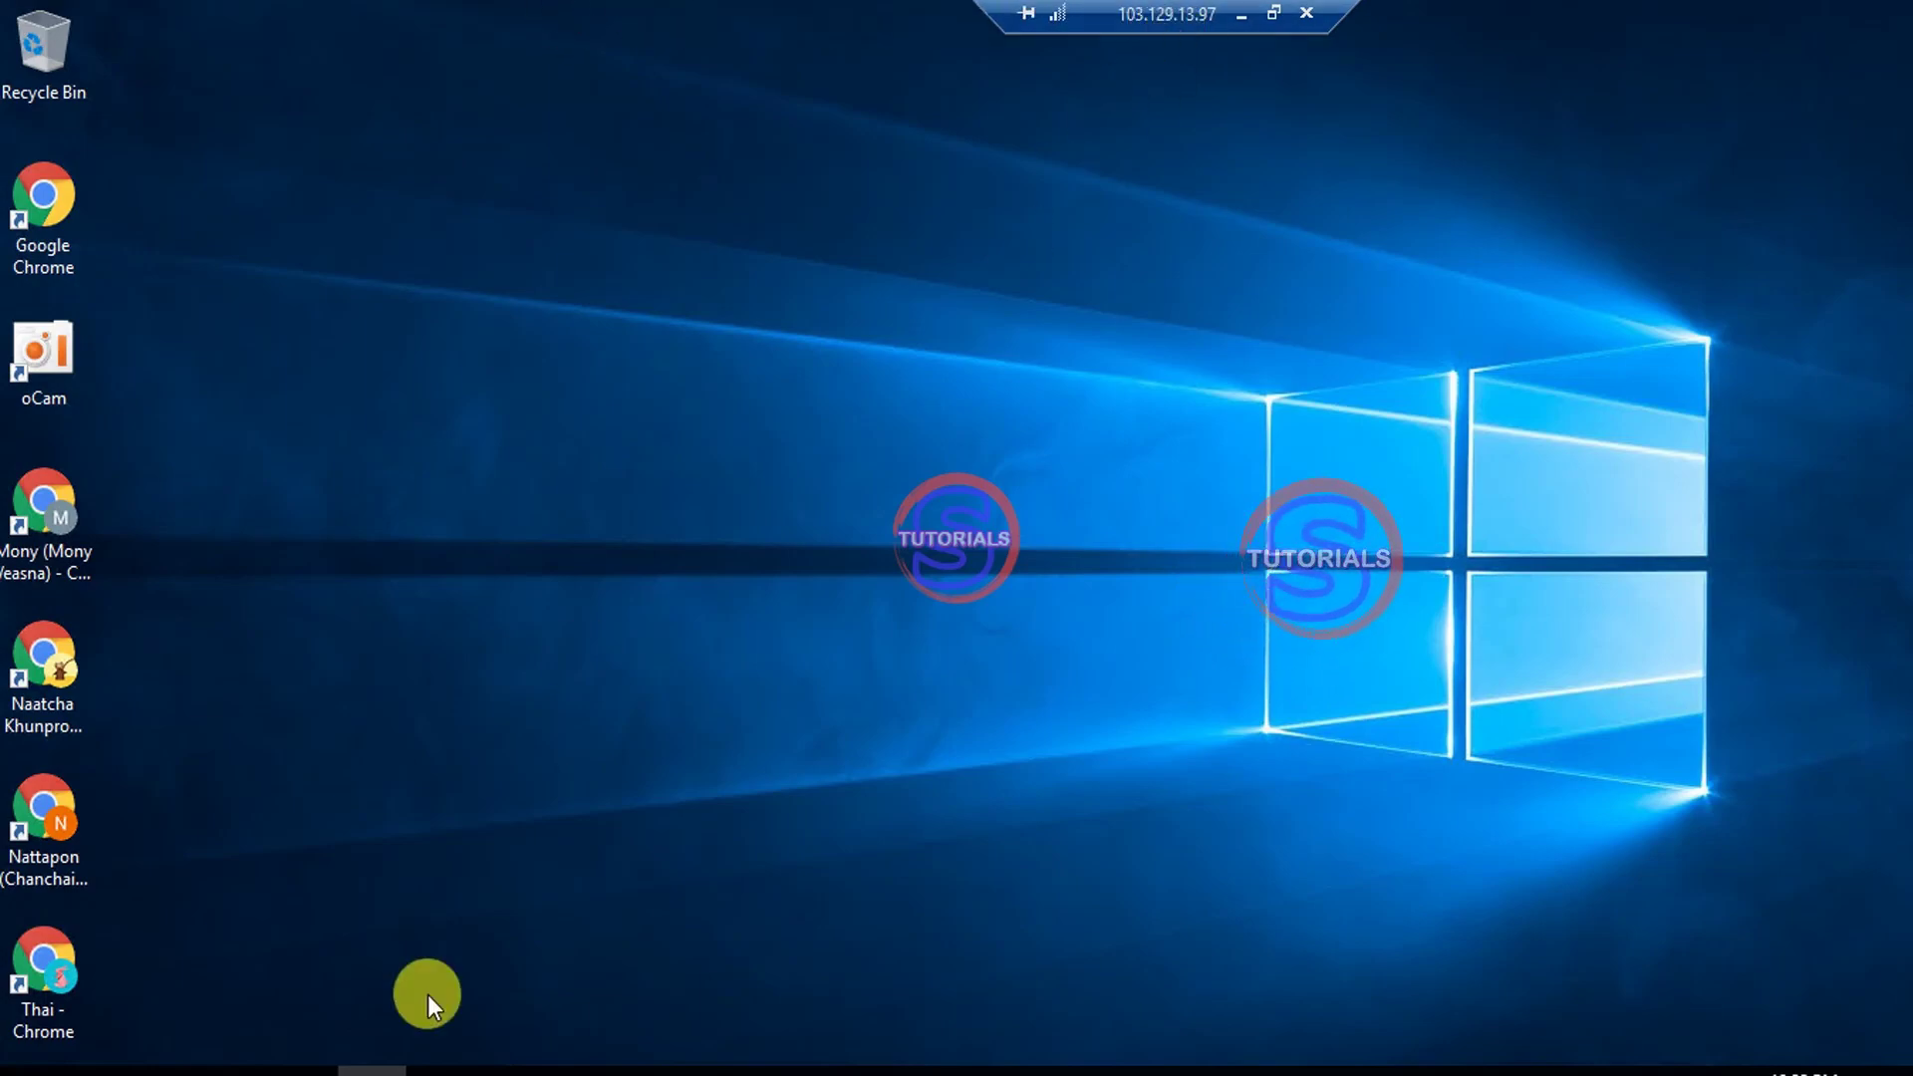
Open This PC on the remote computer and check whether the local G drive is listed among its drives.
left_click(304, 1070)
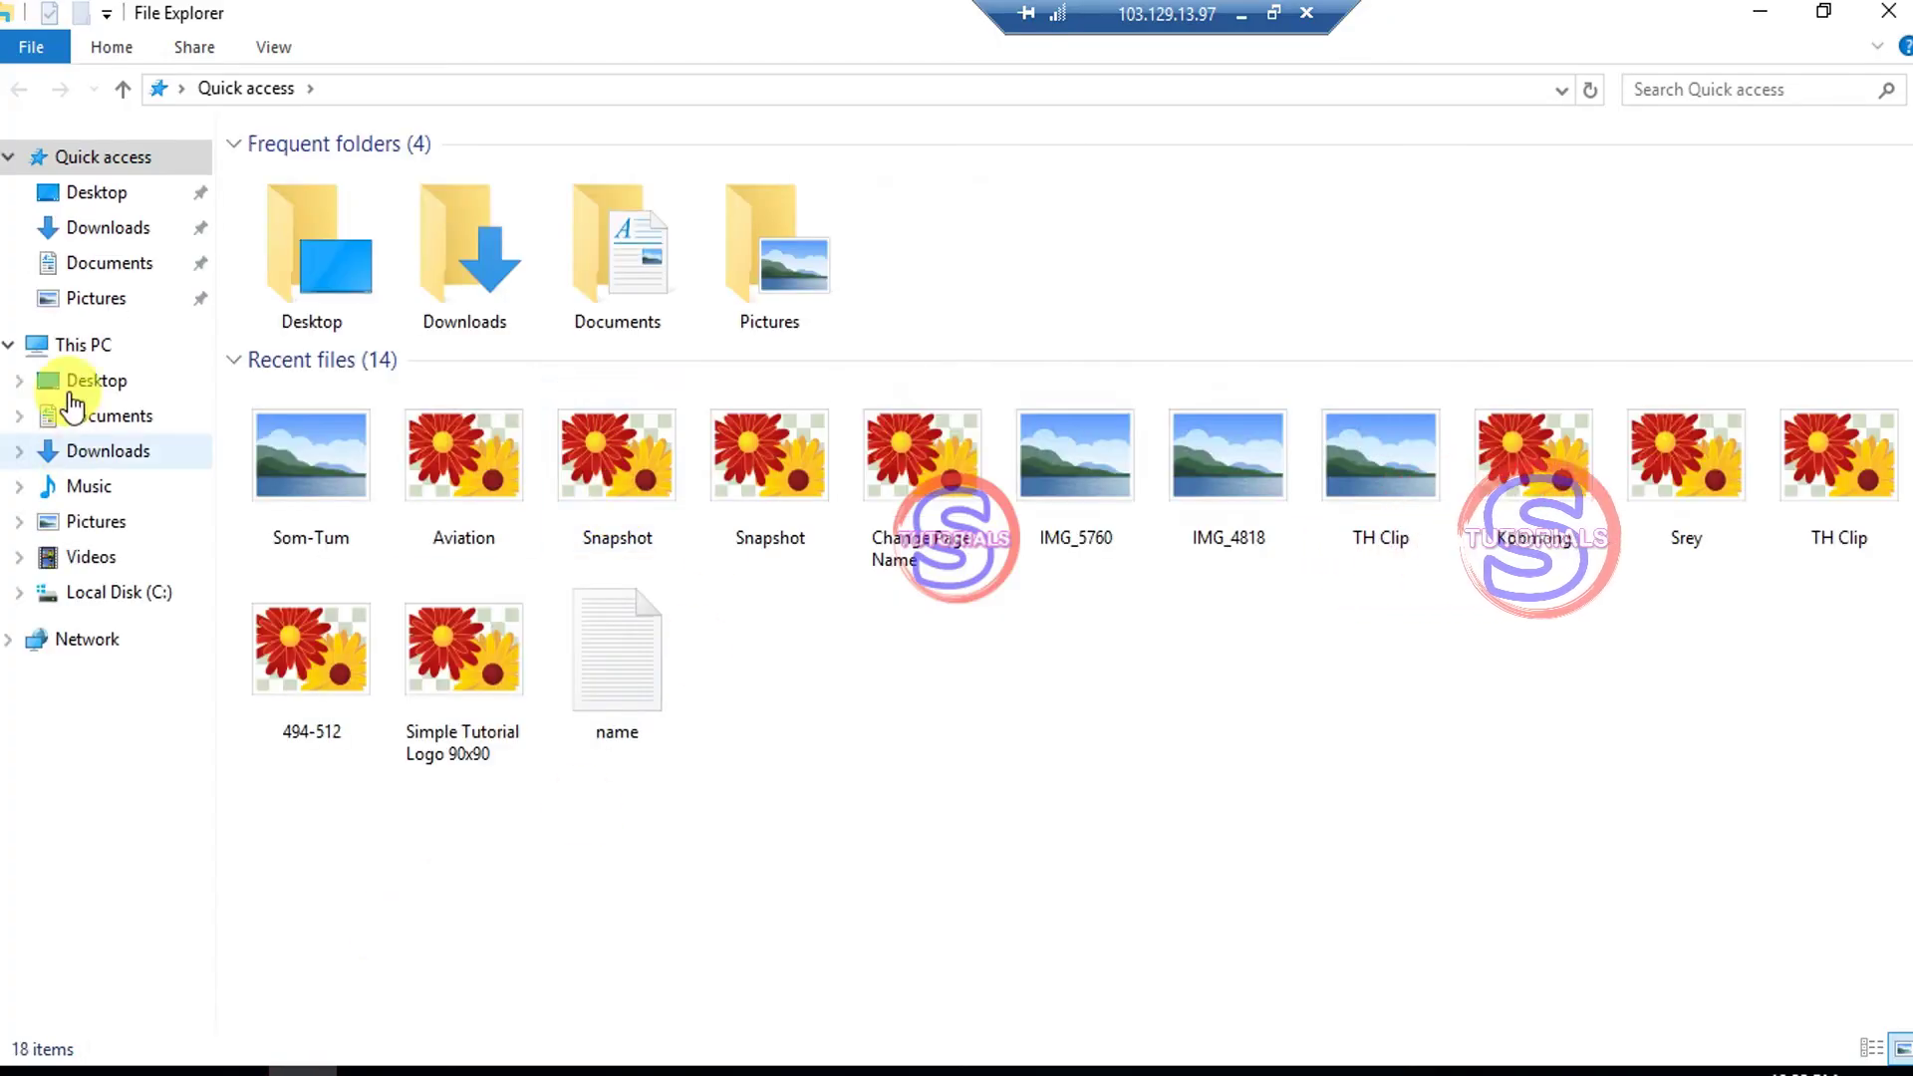
left_click(65, 343)
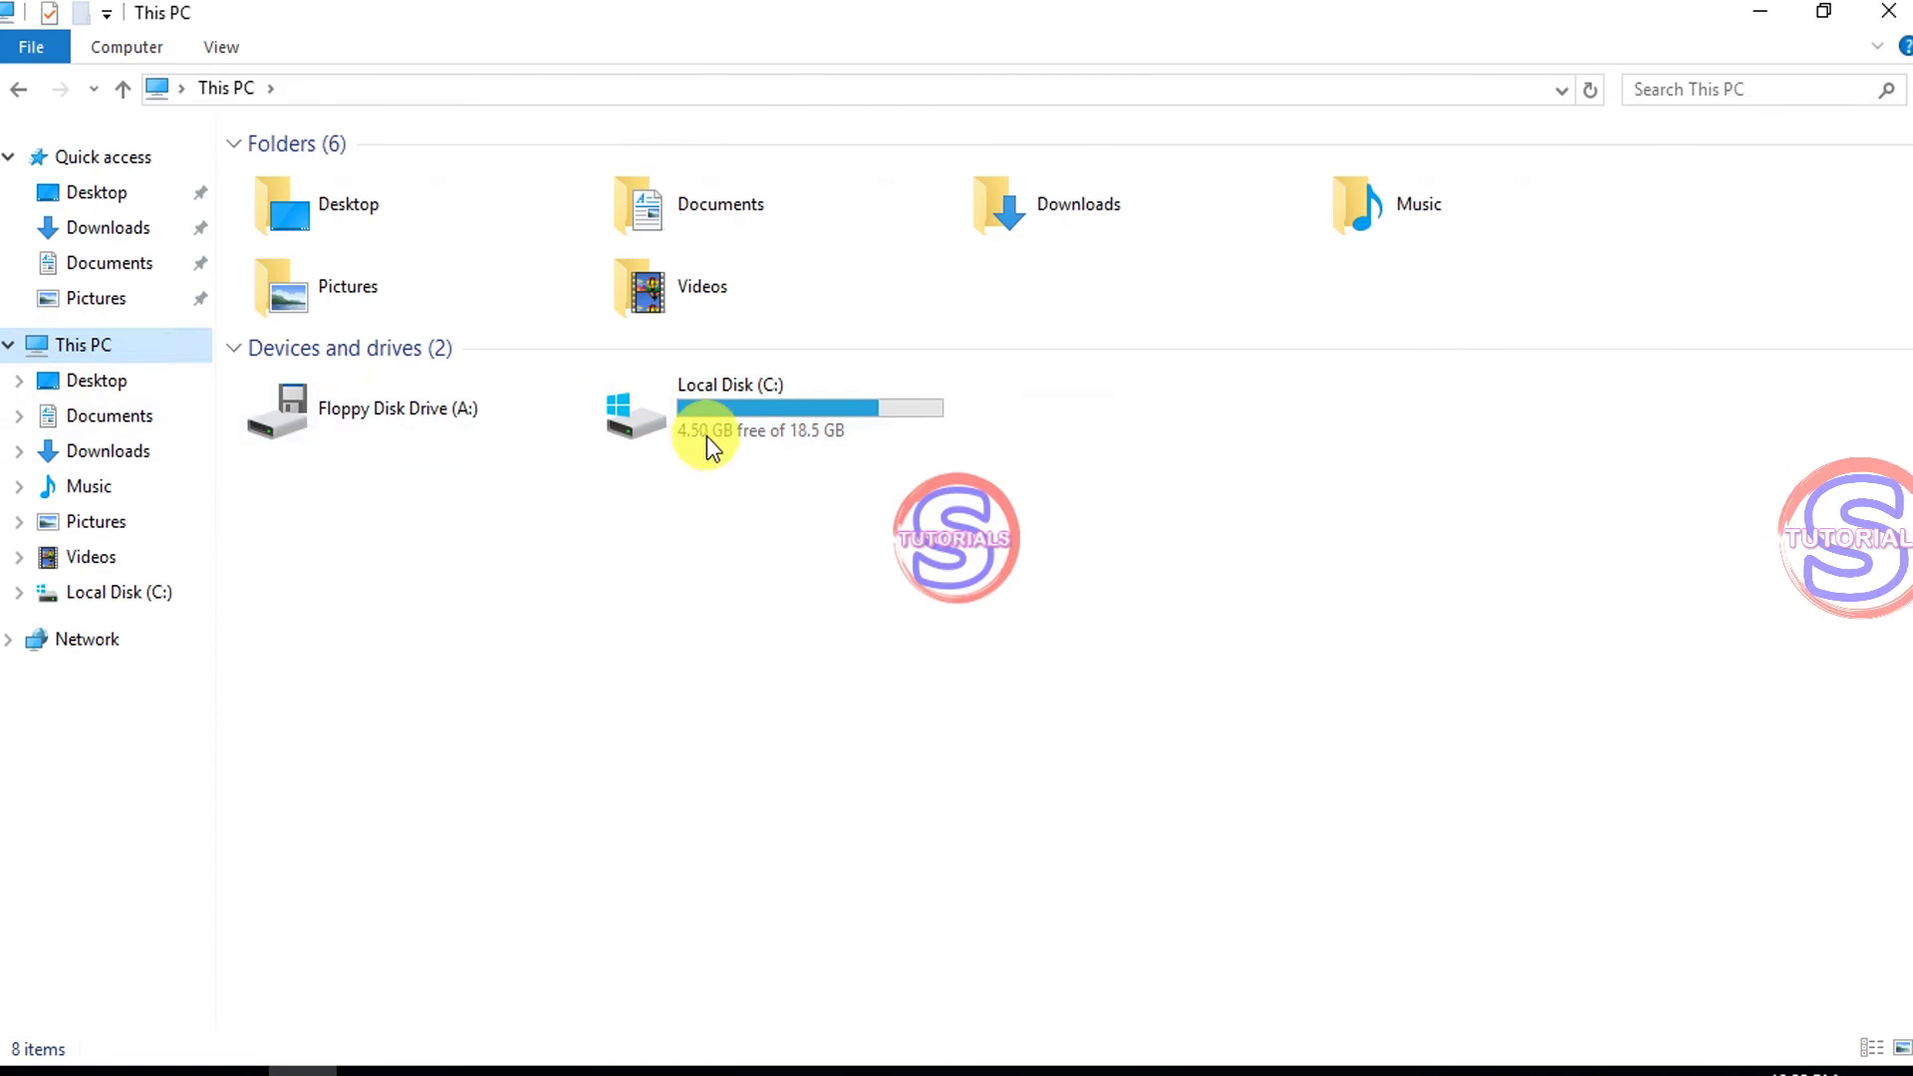